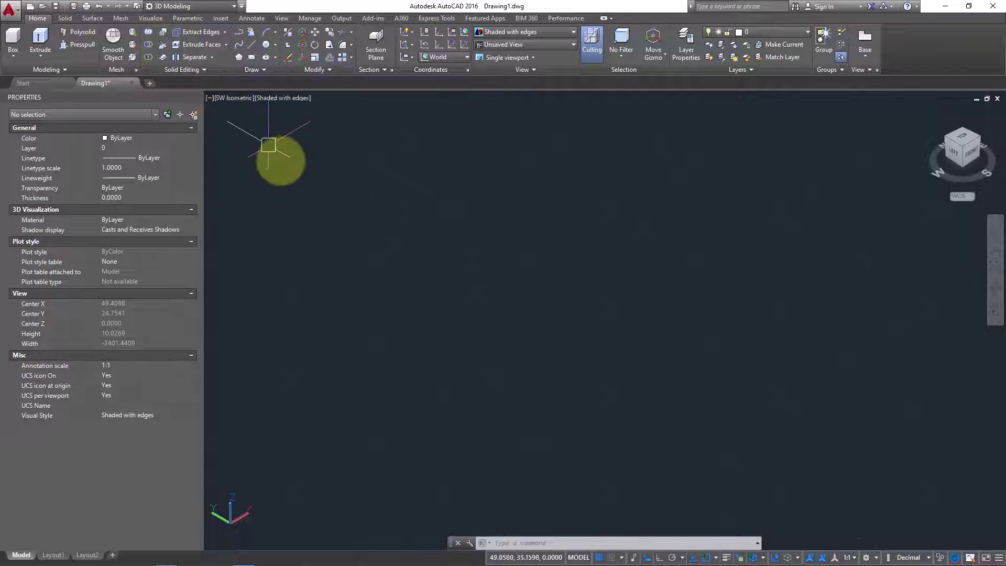
Step: Draw a box solid from two base corners and a picked height, then centre it in view
click(13, 37)
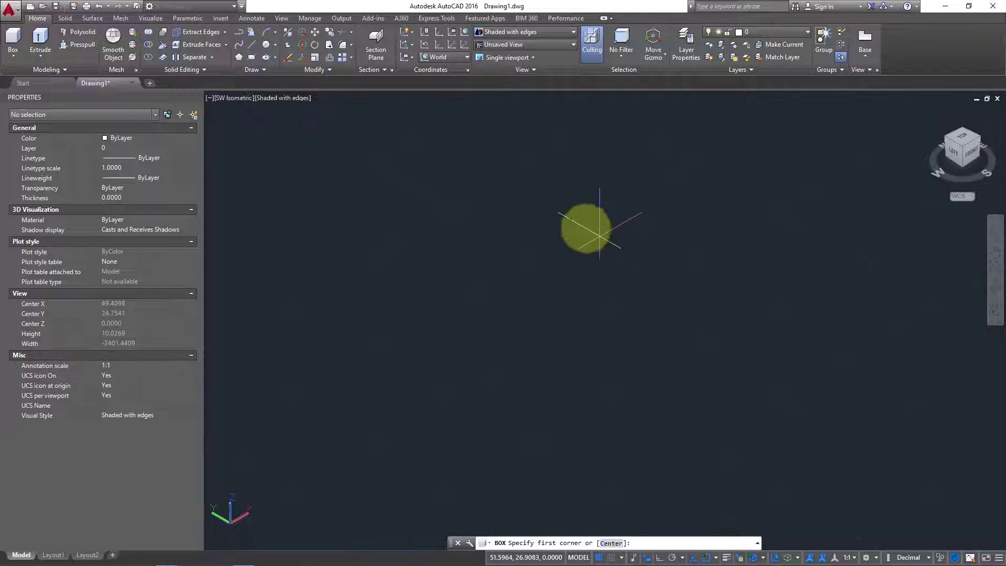
click(580, 225)
click(540, 403)
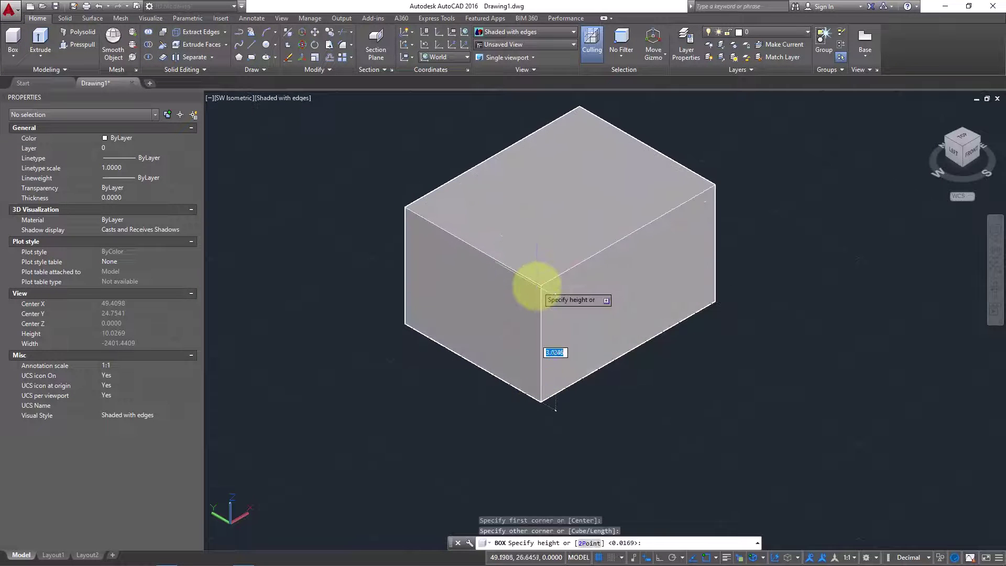
click(536, 286)
middle_drag(550, 355, 494, 386)
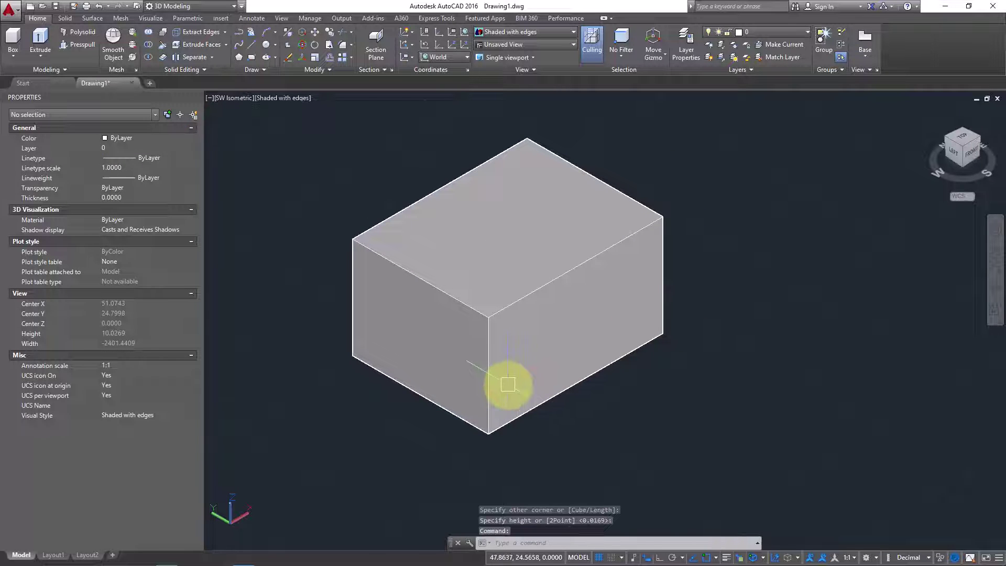
click(160, 42)
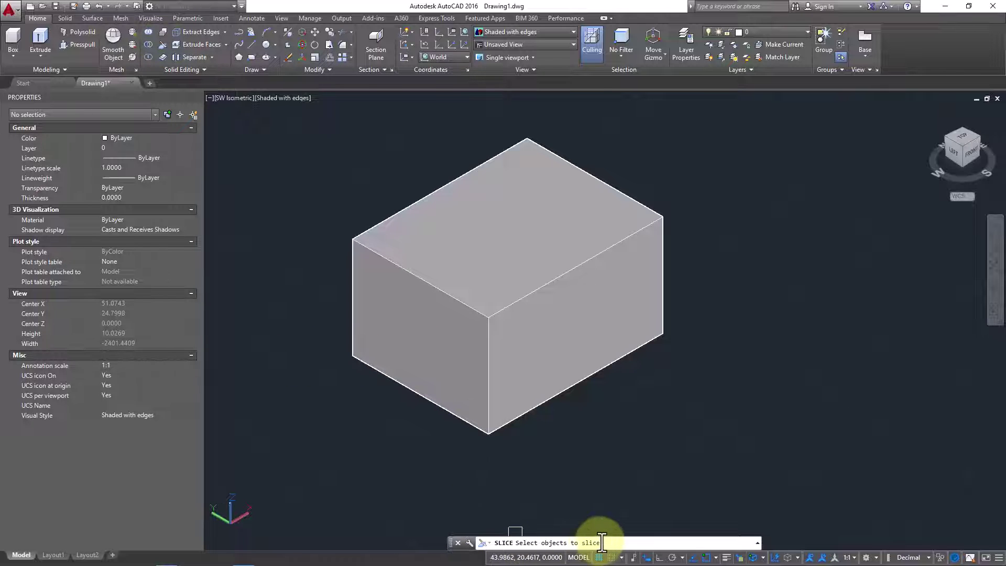
Step: Select the box as the object to slice and end object selection
click(407, 325)
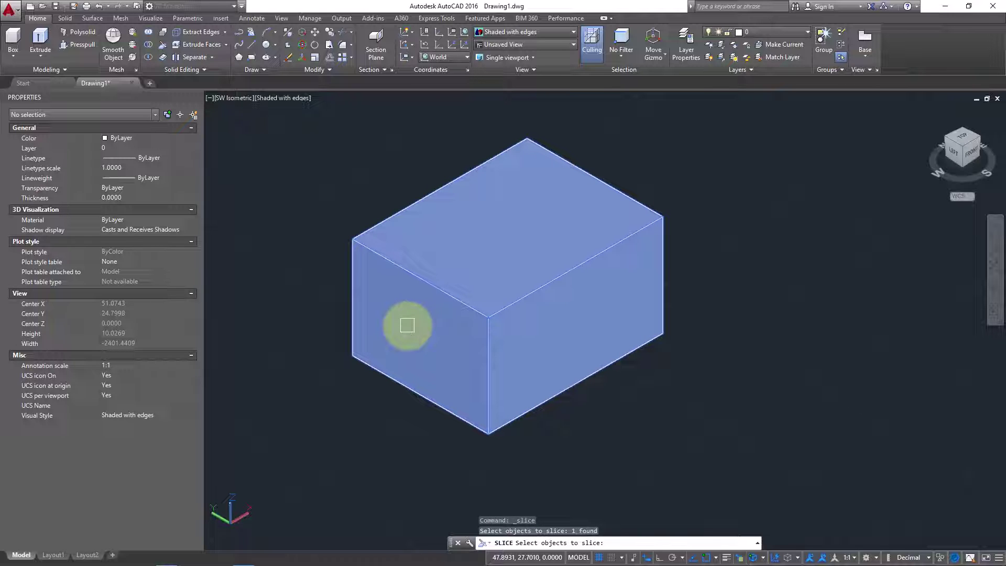
right_click(407, 325)
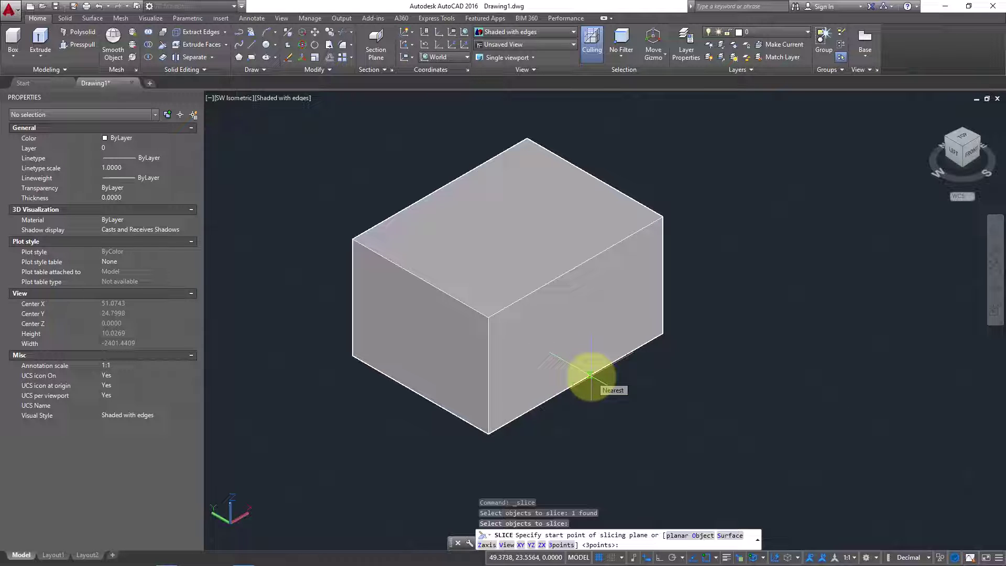
Step: Define the slicing plane through the lower and top edge midpoints using Midpoint snaps
shift+right_click(589, 375)
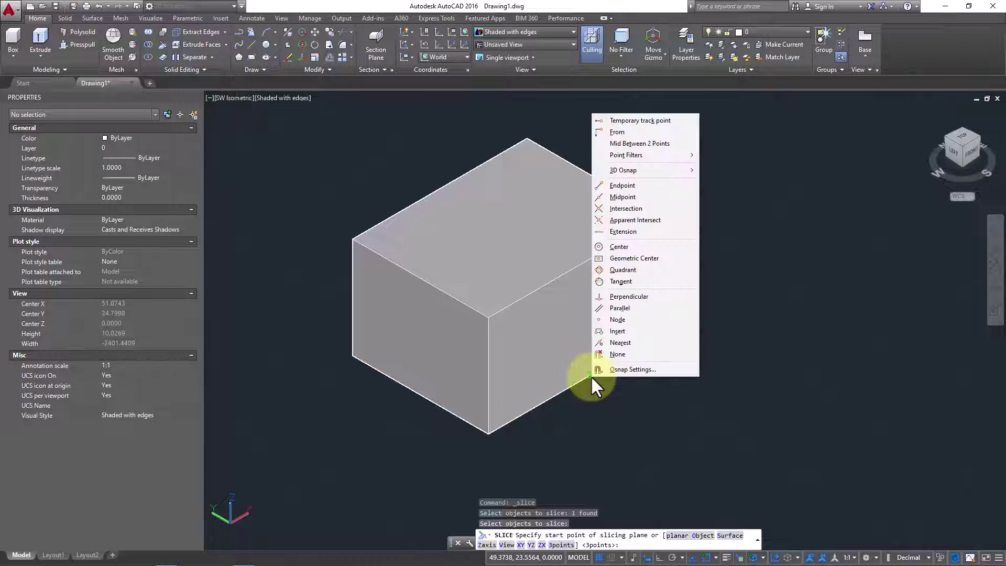
click(646, 197)
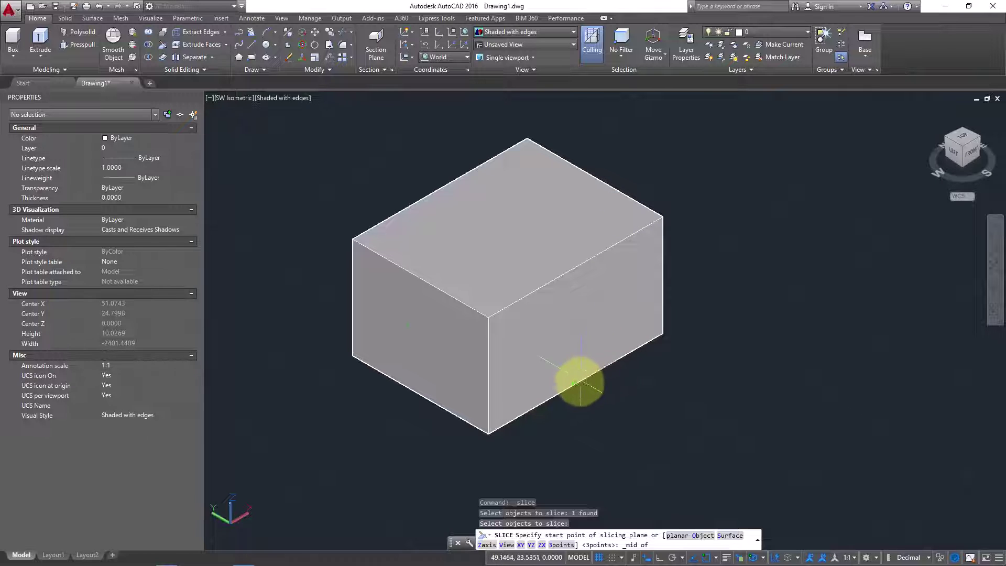
click(575, 384)
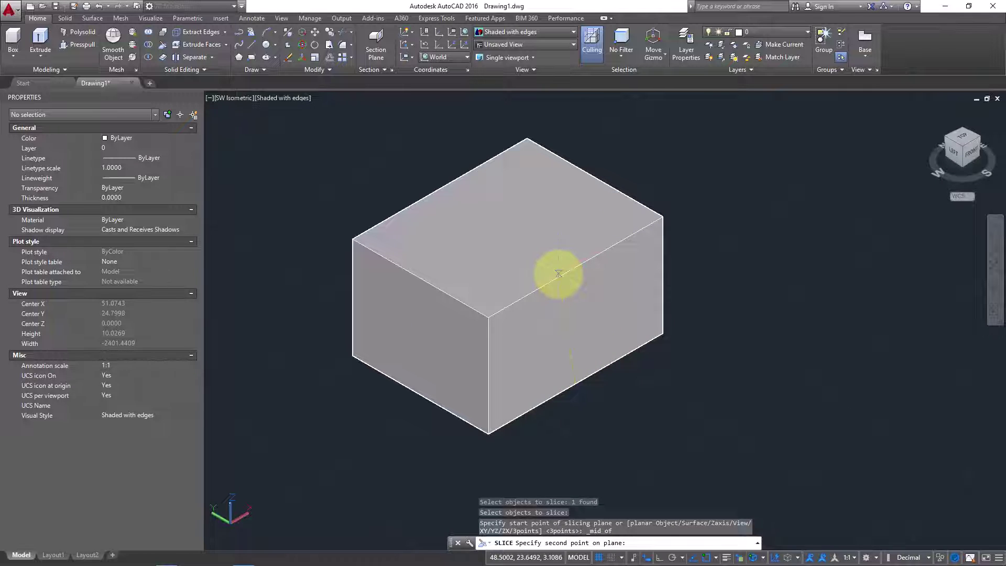
shift+right_click(558, 273)
click(596, 347)
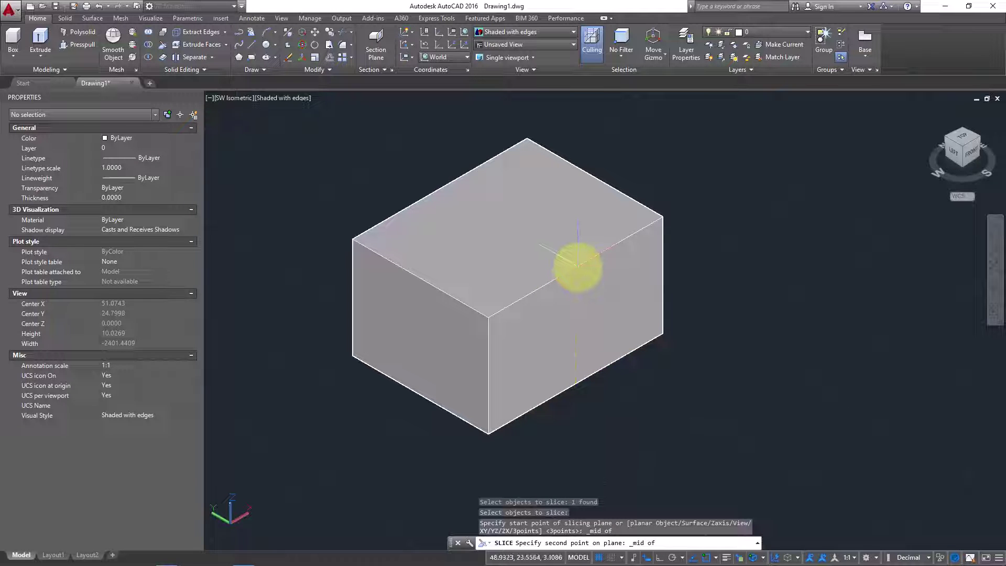
click(575, 266)
shift+right_click(492, 206)
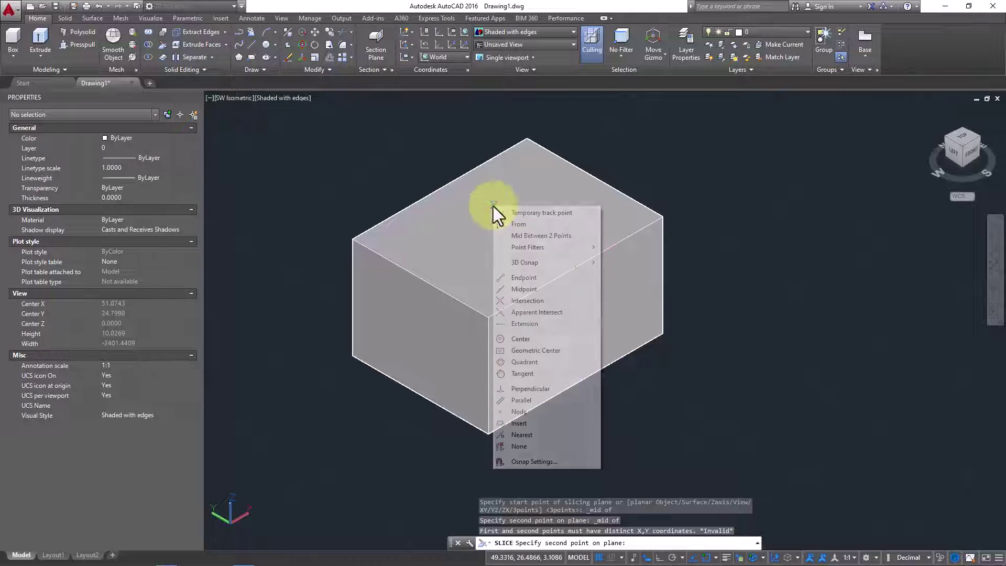
click(550, 288)
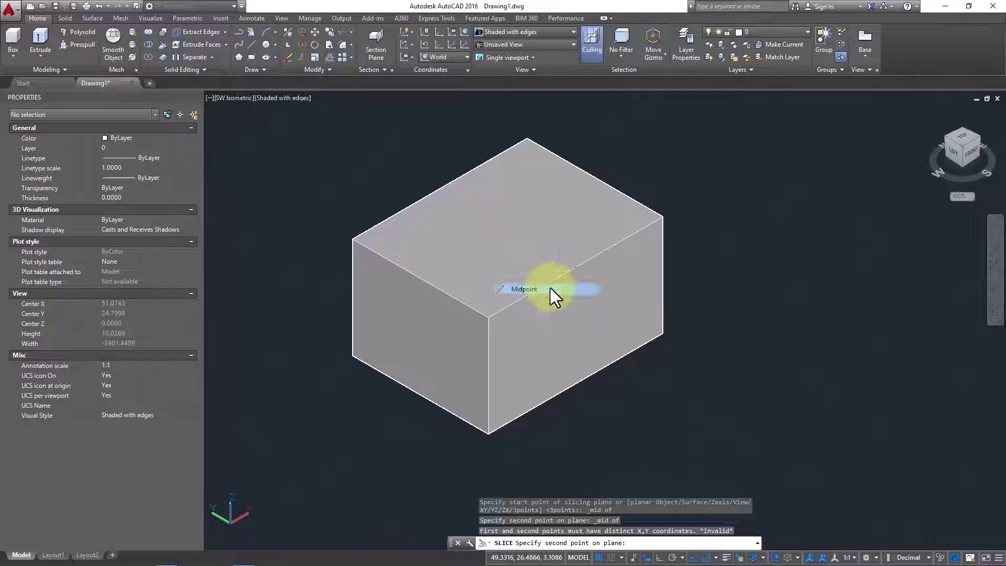
click(440, 189)
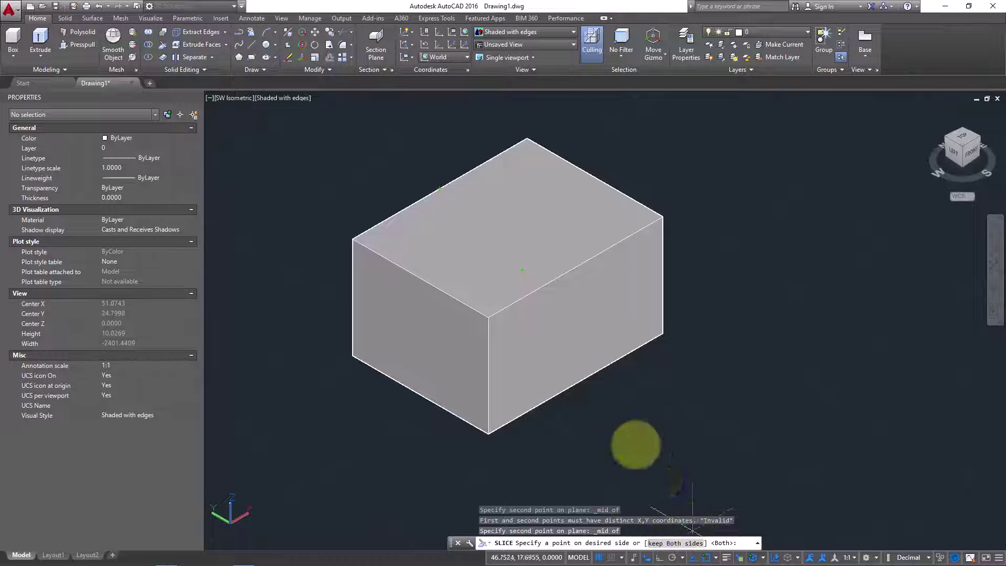
Step: Pick the side of the box to keep, completing the slice
click(586, 348)
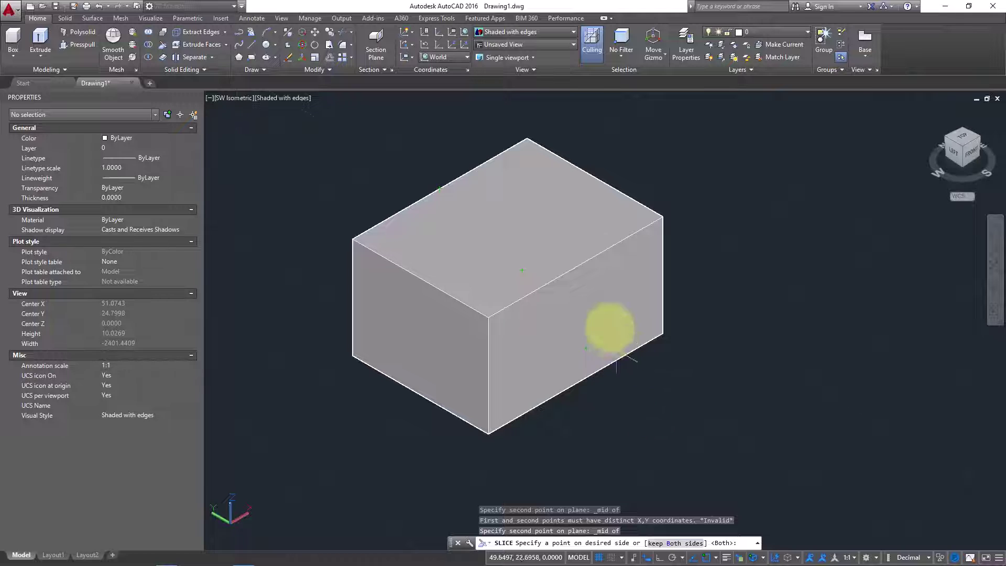
click(592, 223)
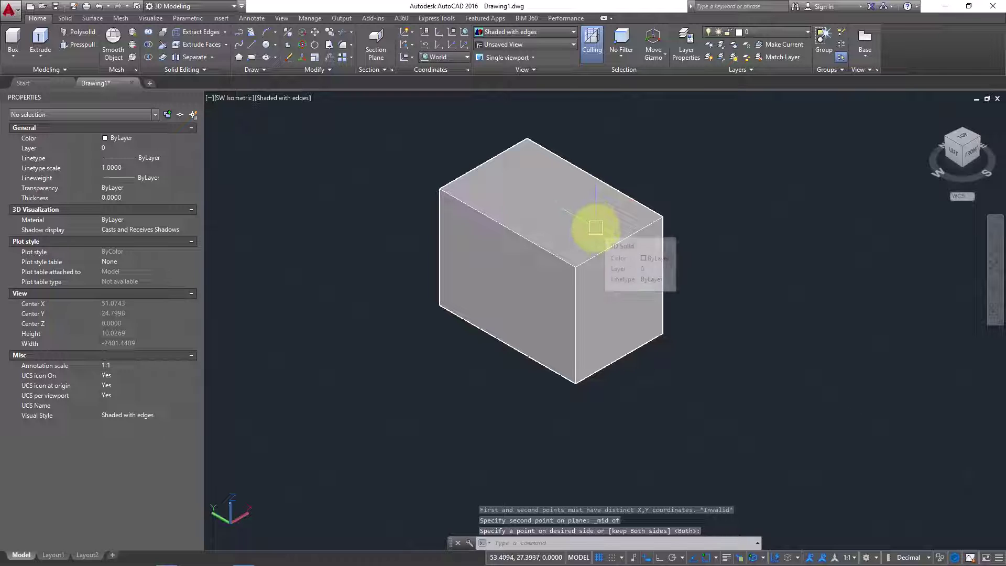
click(596, 227)
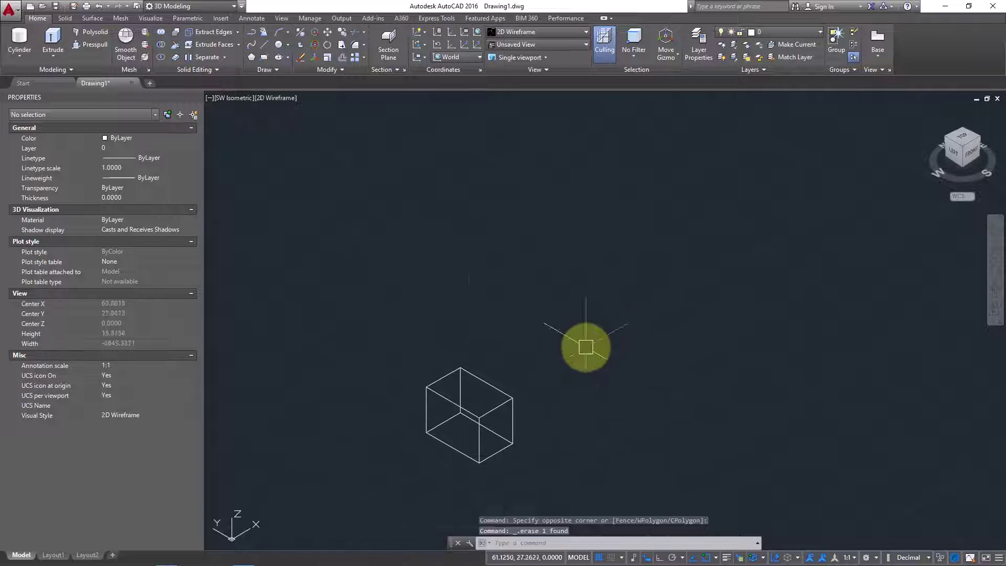
Step: Draw a wedge solid beside the box from two base corners and a height, then zoom in
click(20, 55)
click(23, 179)
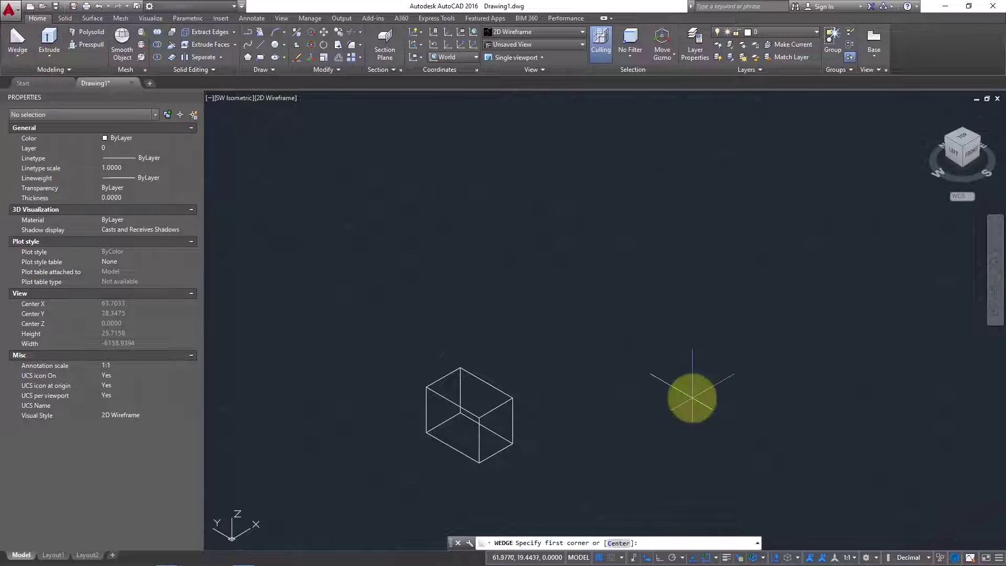
click(615, 314)
click(605, 410)
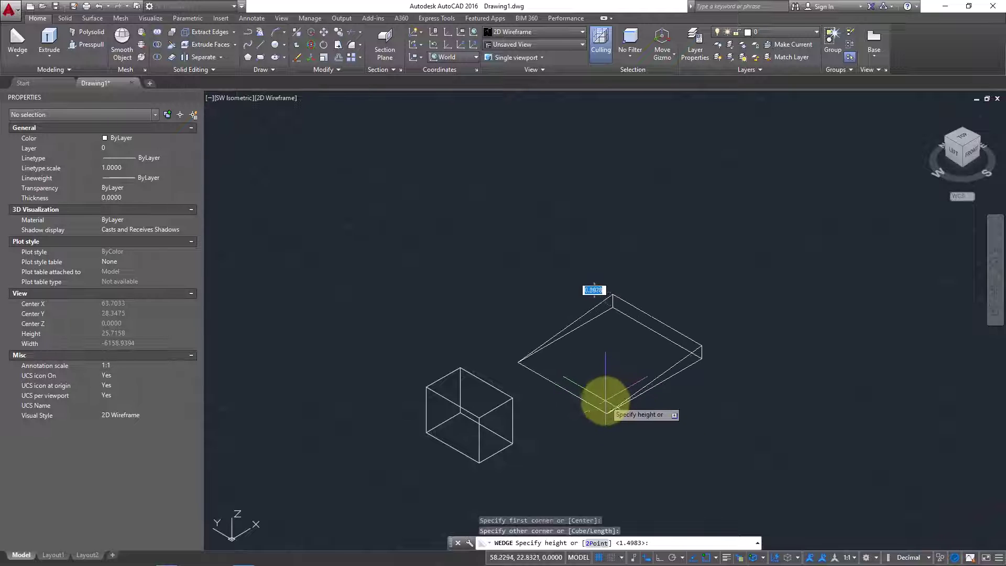
click(602, 387)
scroll(569, 384, up, 3)
middle_drag(569, 385, 449, 392)
scroll(449, 392, up, 2)
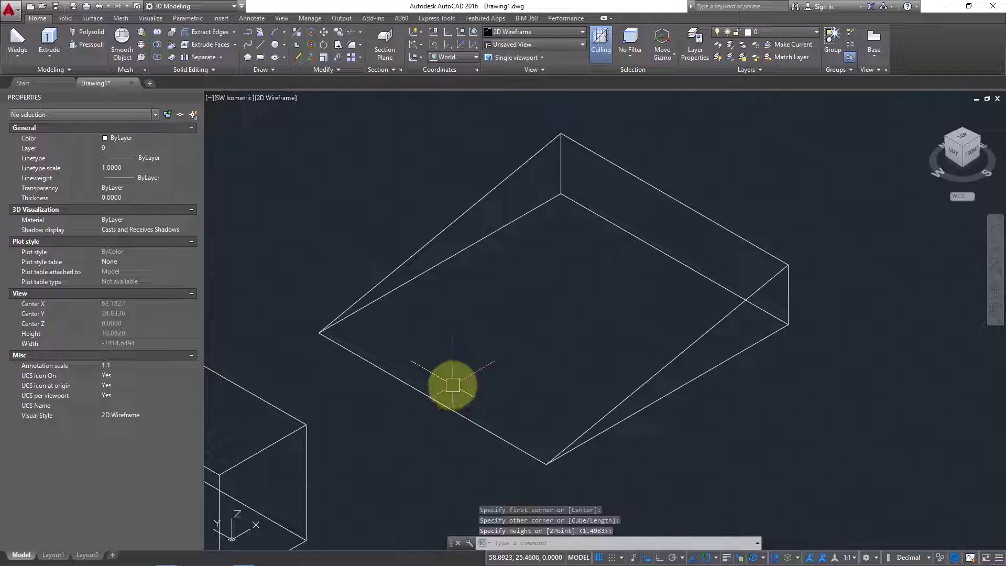
Step: Start slicing the wedge with plane points at its lower and upper edge midpoints
click(173, 44)
click(473, 423)
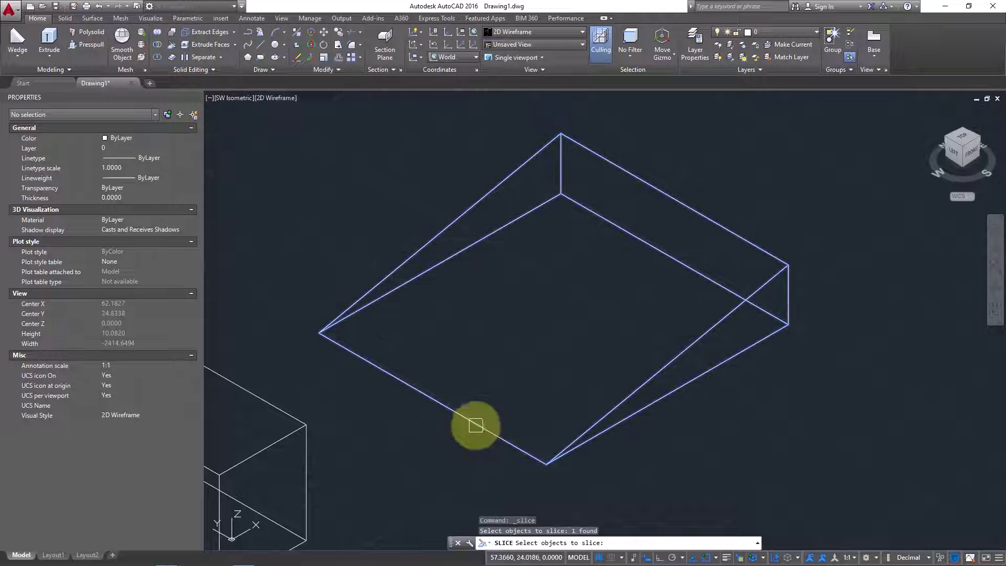
key(Return)
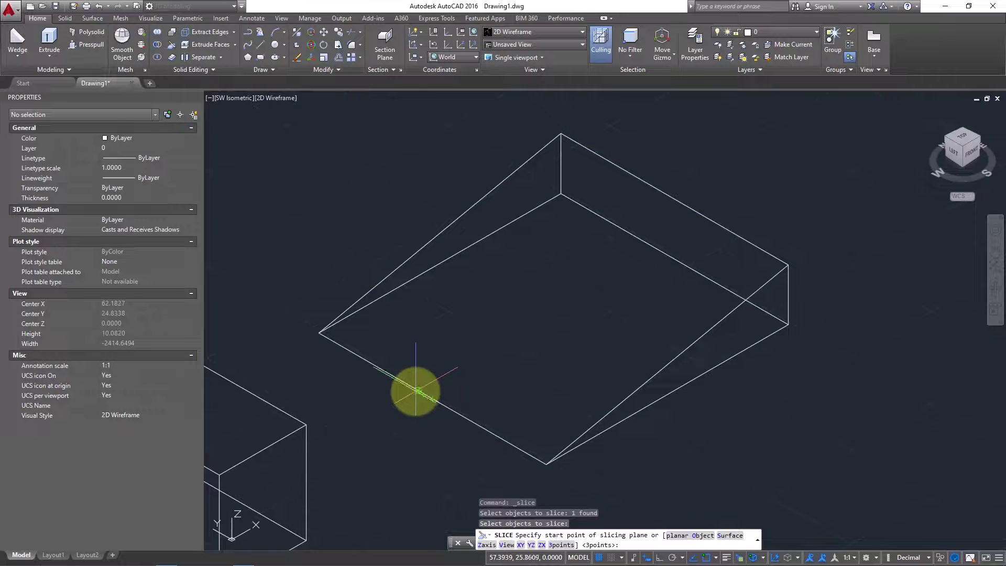
shift+right_click(419, 392)
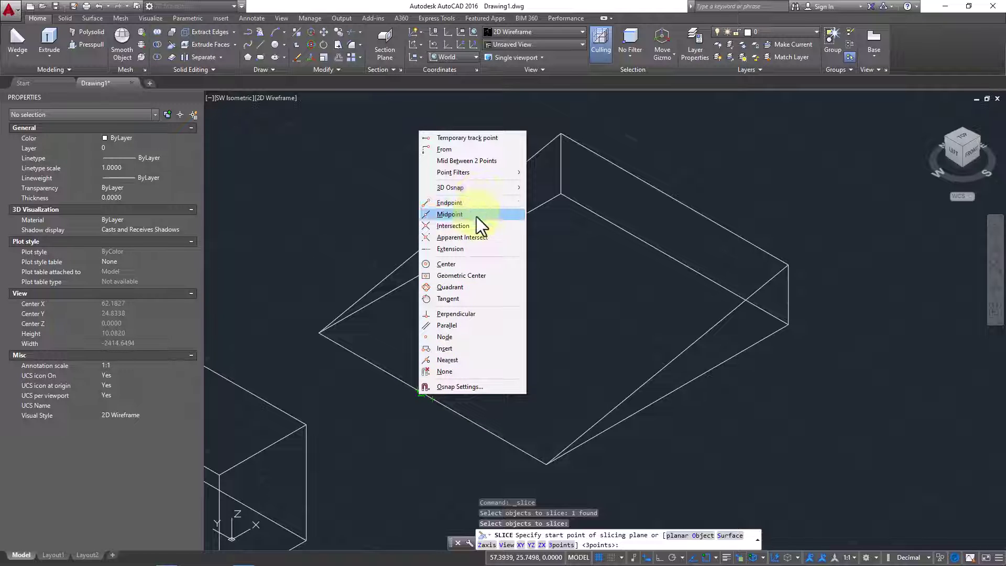
click(476, 215)
click(433, 398)
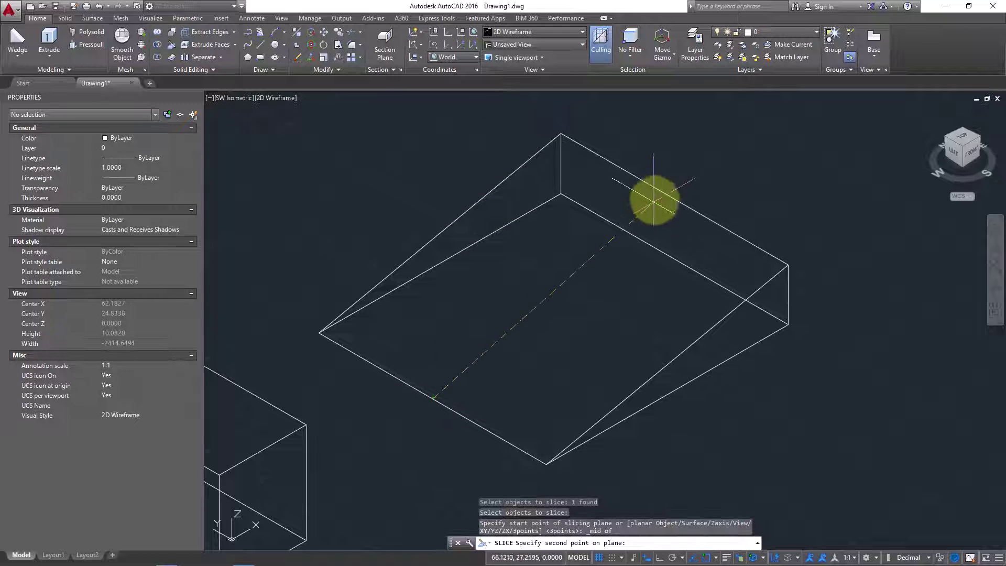
shift+right_click(669, 195)
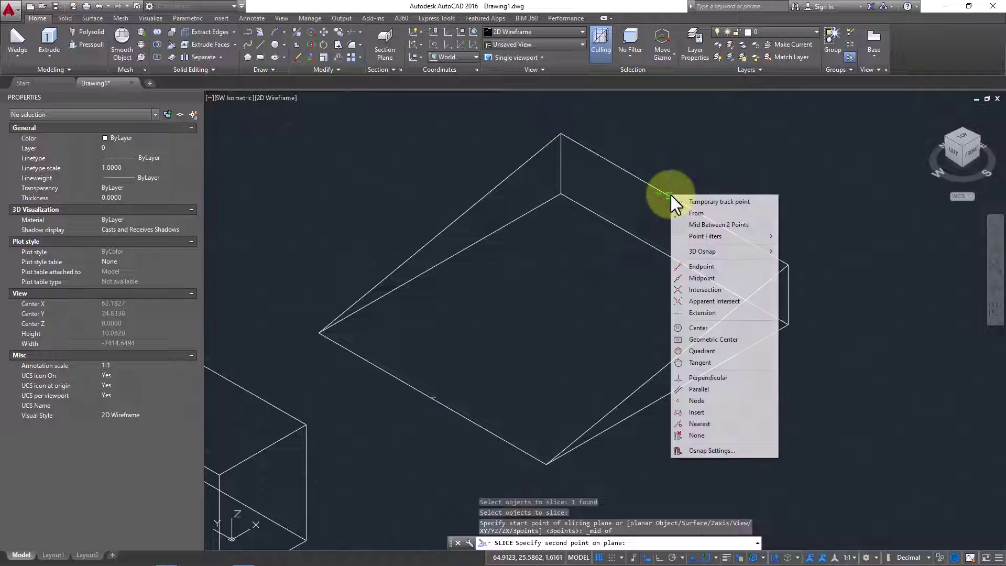
click(711, 281)
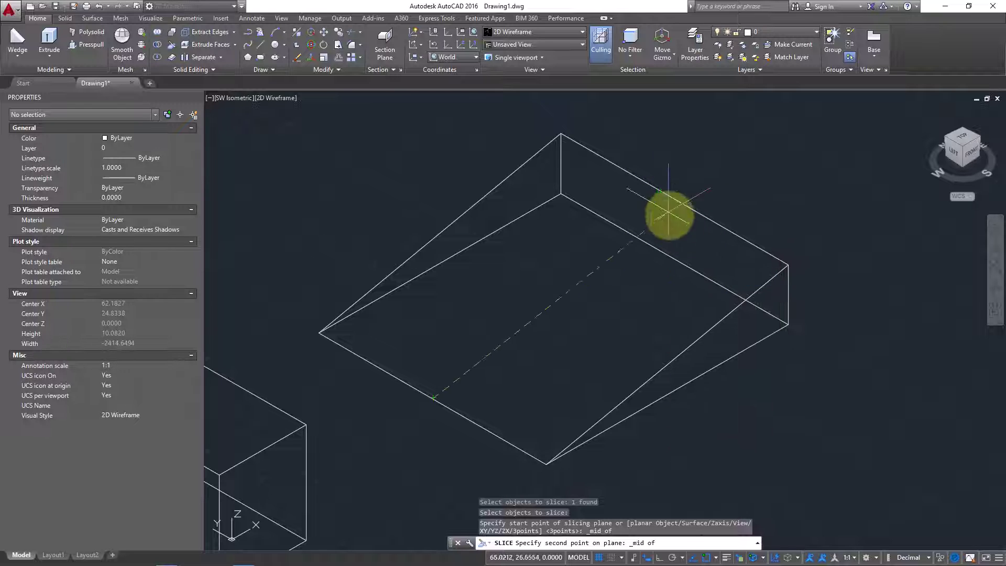
click(674, 198)
Step: Snap a third midpoint and finish the slice, keeping both wedge halves
shift+middle_drag(692, 236, 643, 248)
shift+right_click(672, 272)
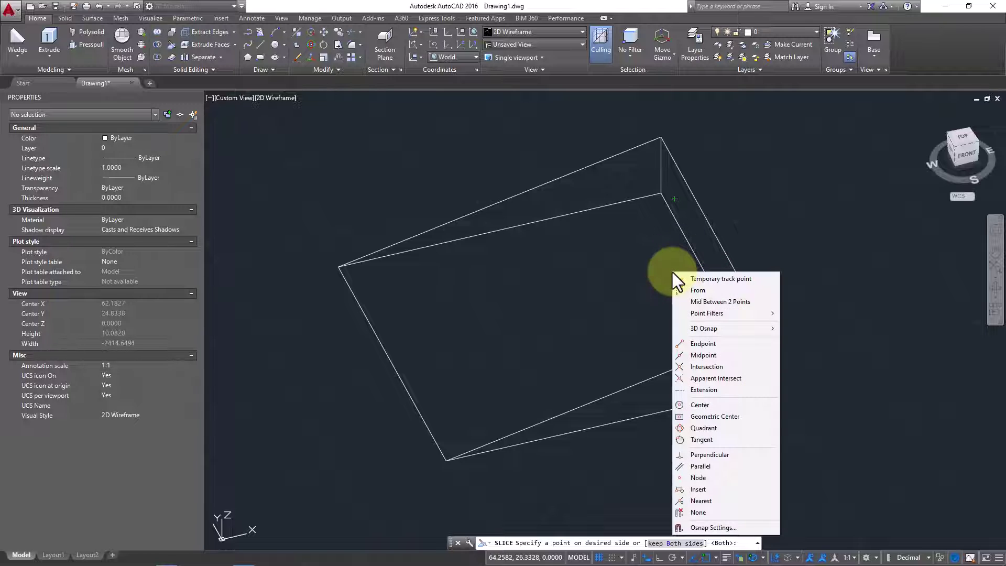
click(724, 350)
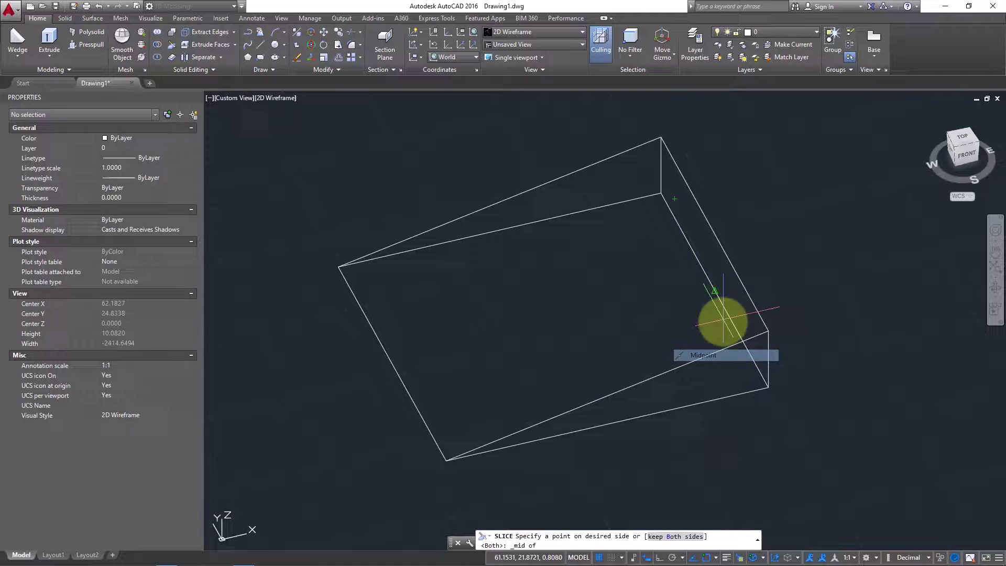
click(712, 288)
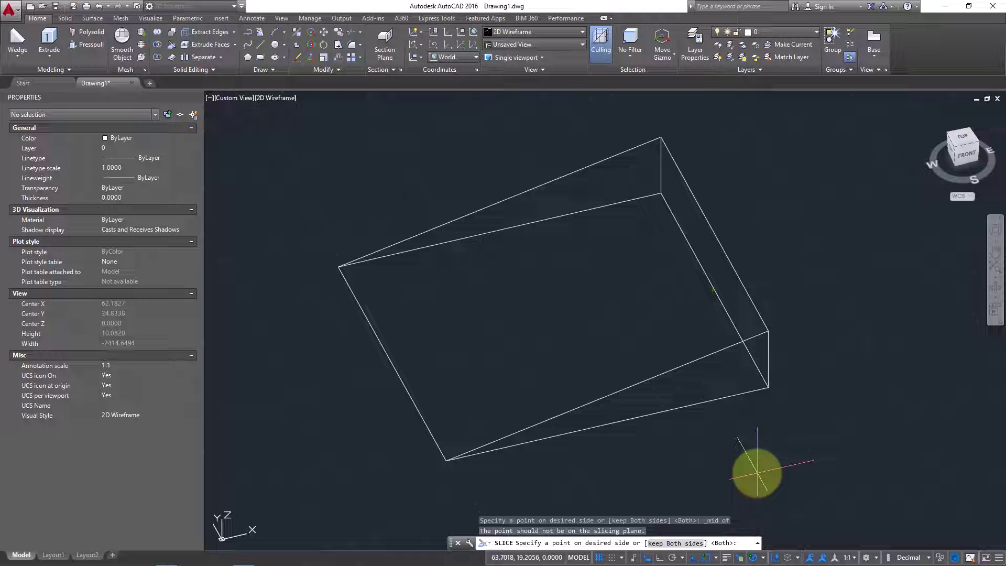
click(756, 471)
Step: Window-select the lower sliced half of the wedge
click(622, 345)
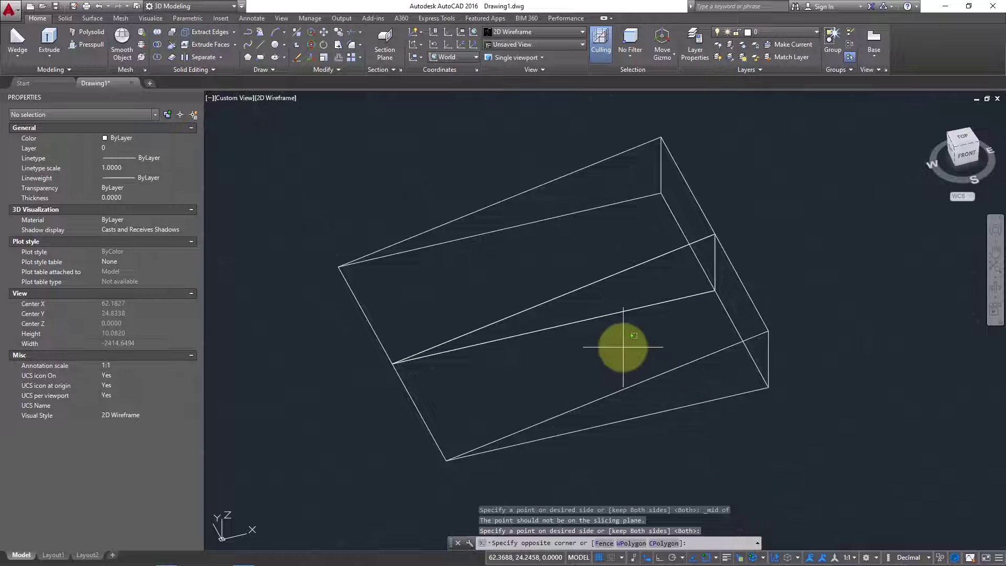
click(609, 401)
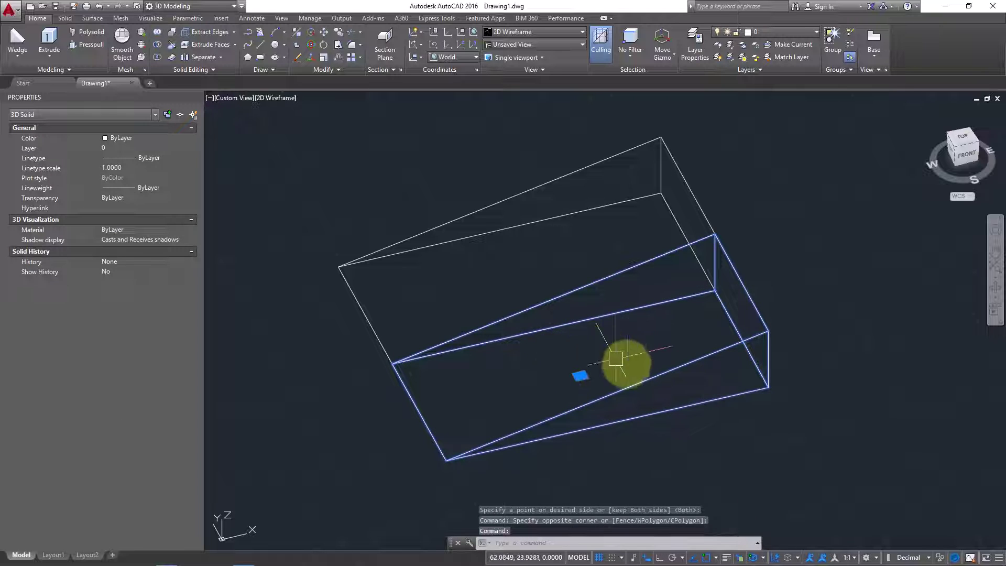
shift+middle_drag(616, 359, 755, 375)
Step: Move the selected wedge half along the green Y axis with 3DMOVE to set it apart
click(312, 31)
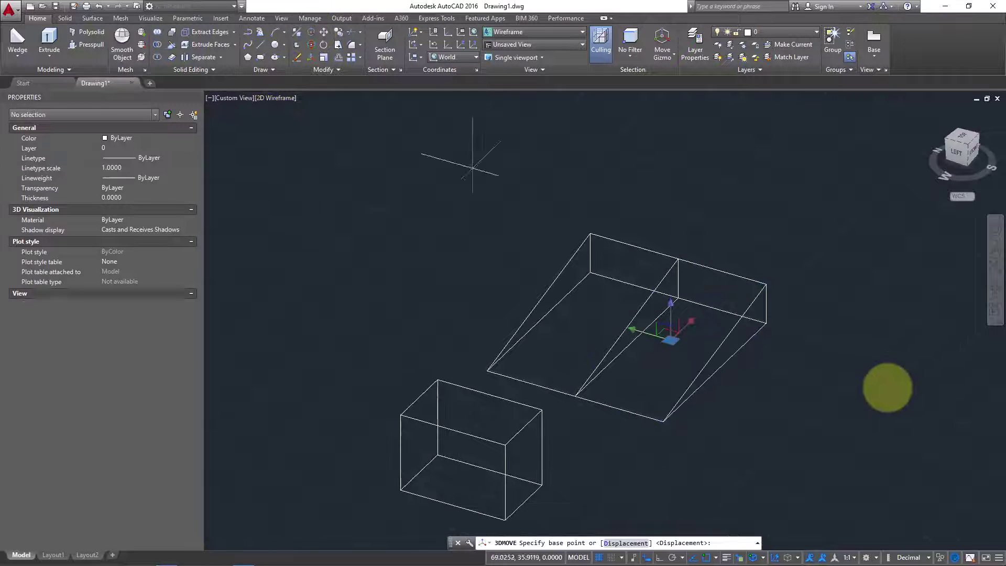
click(634, 330)
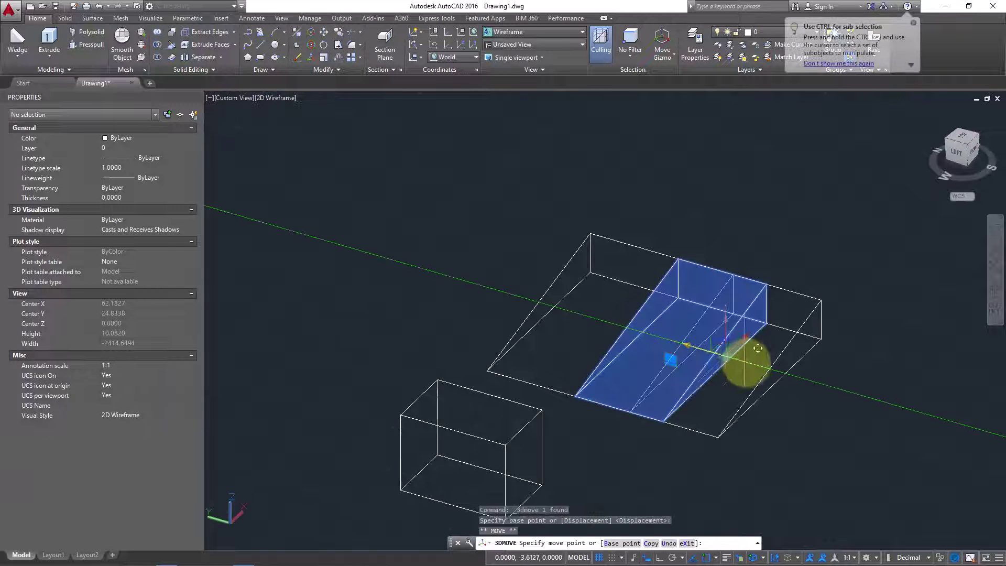
click(689, 386)
scroll(622, 395, down, 2)
key(Escape)
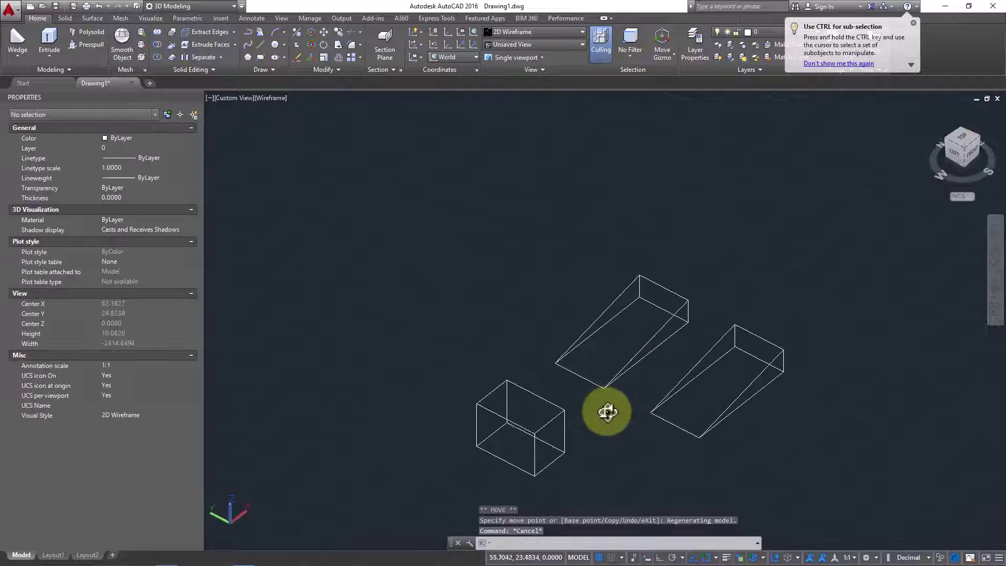
scroll(606, 412, up, 3)
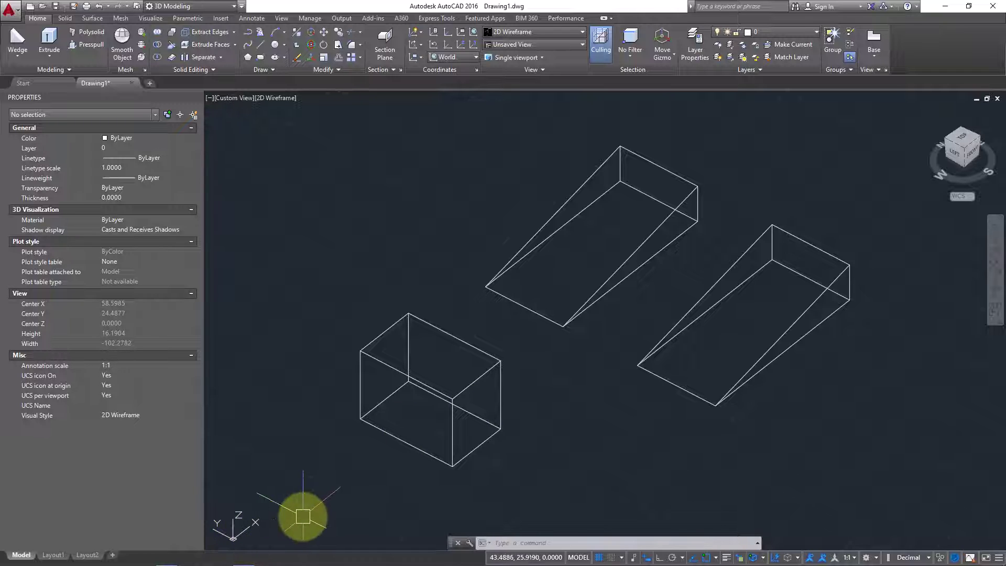
Step: Relocate the UCS origin to a new point beside the box by dragging the UCS icon grip
middle_drag(272, 508, 489, 379)
drag(489, 379, 233, 539)
click(228, 540)
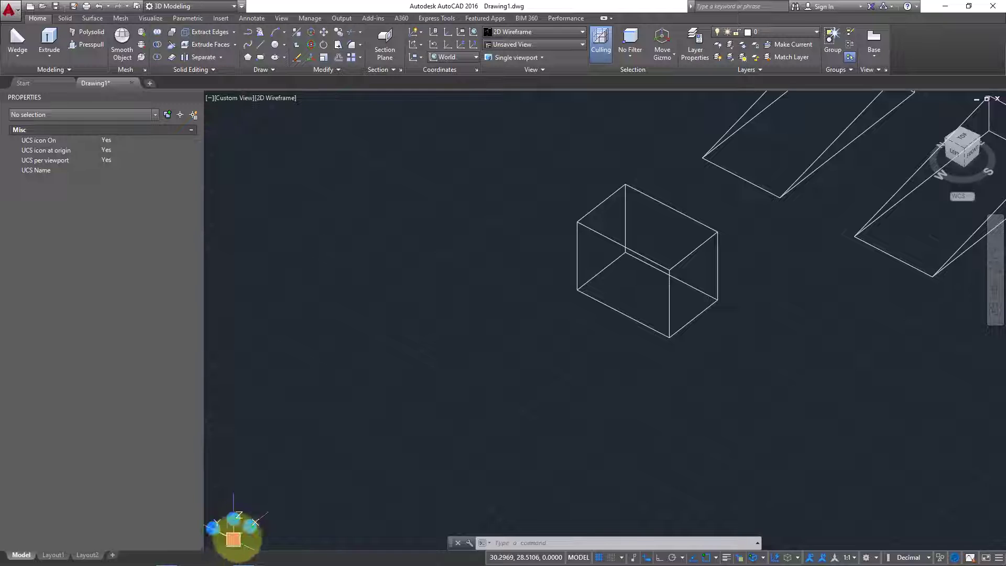
click(473, 383)
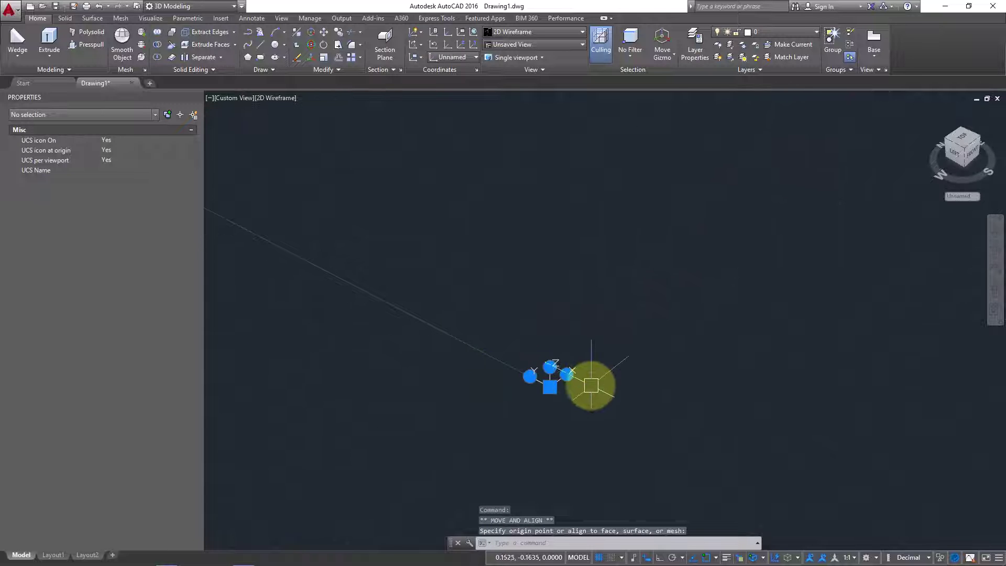
key(Escape)
Step: Bring the small box fully into view, select it, then cancel the grip edit
scroll(589, 363, down, 2)
middle_drag(588, 364, 428, 401)
scroll(718, 325, down, 2)
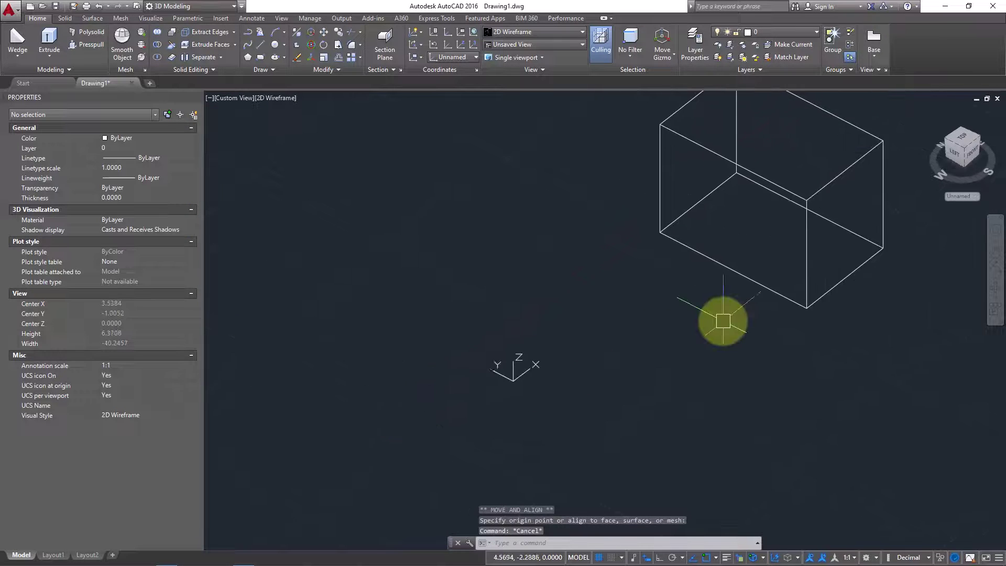
middle_drag(718, 325, 646, 359)
click(776, 363)
click(692, 283)
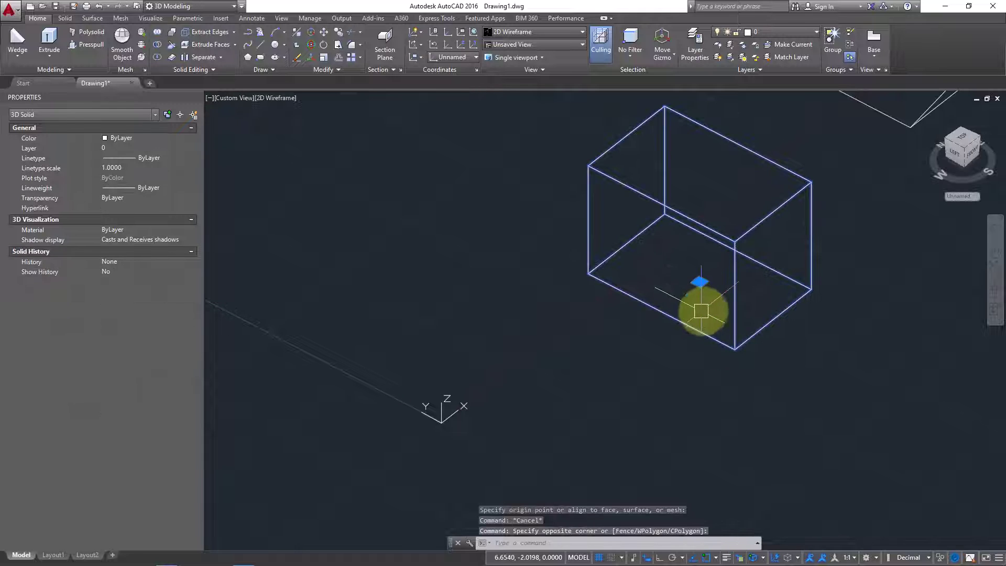
click(700, 280)
key(Escape)
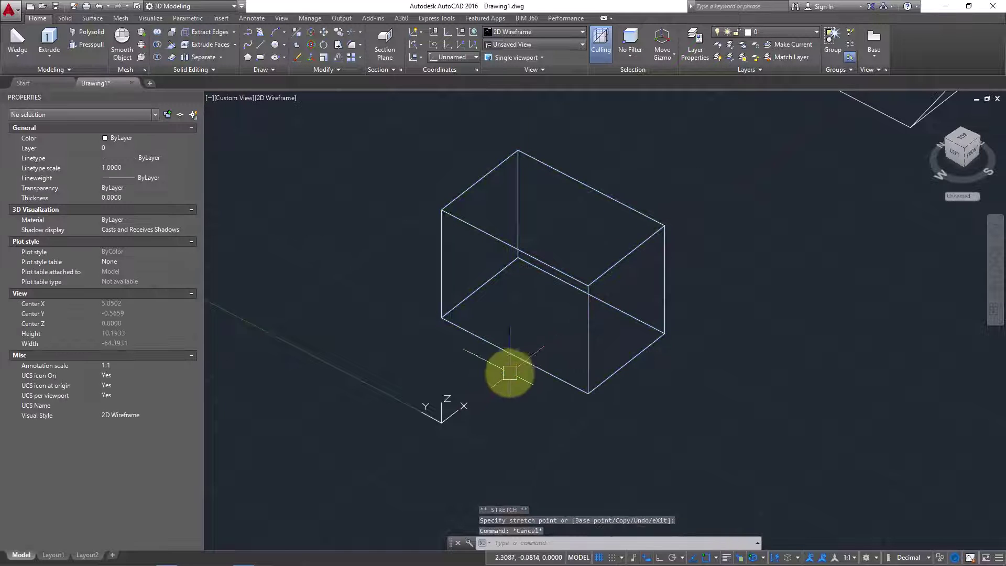
scroll(512, 370, up, 2)
scroll(524, 353, down, 2)
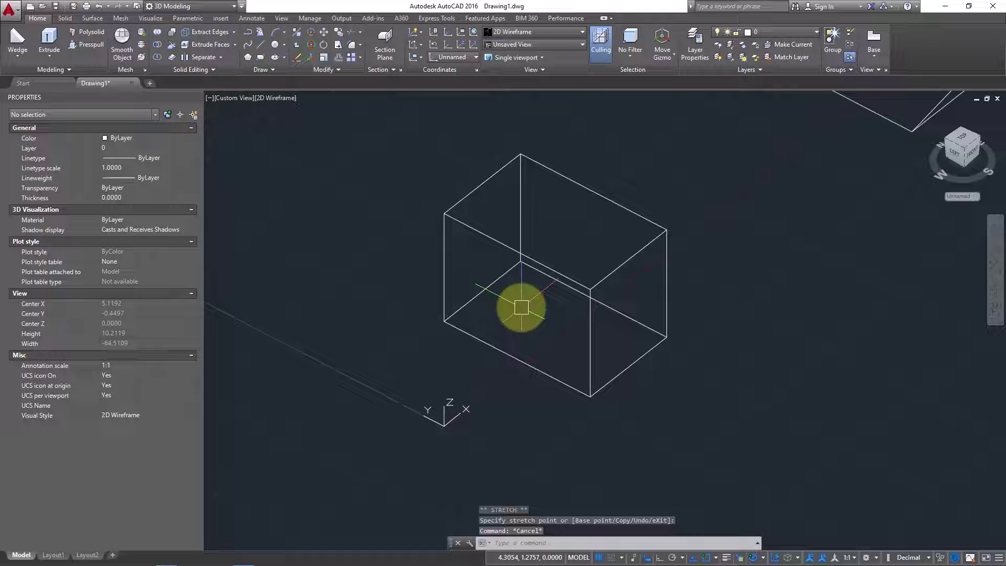
Step: Switch the viewport visual style to Shaded with edges
click(269, 98)
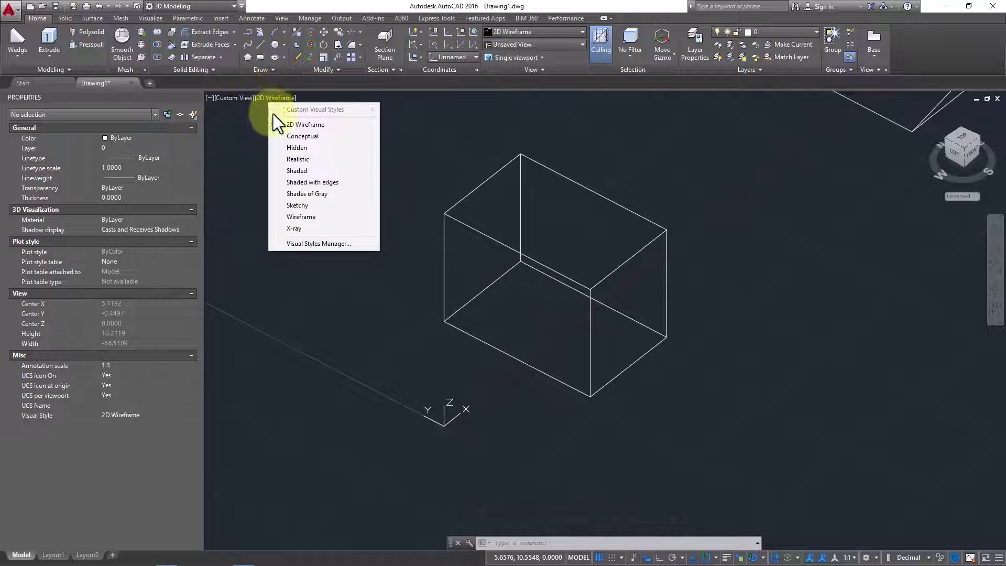
click(351, 185)
scroll(523, 381, up, 2)
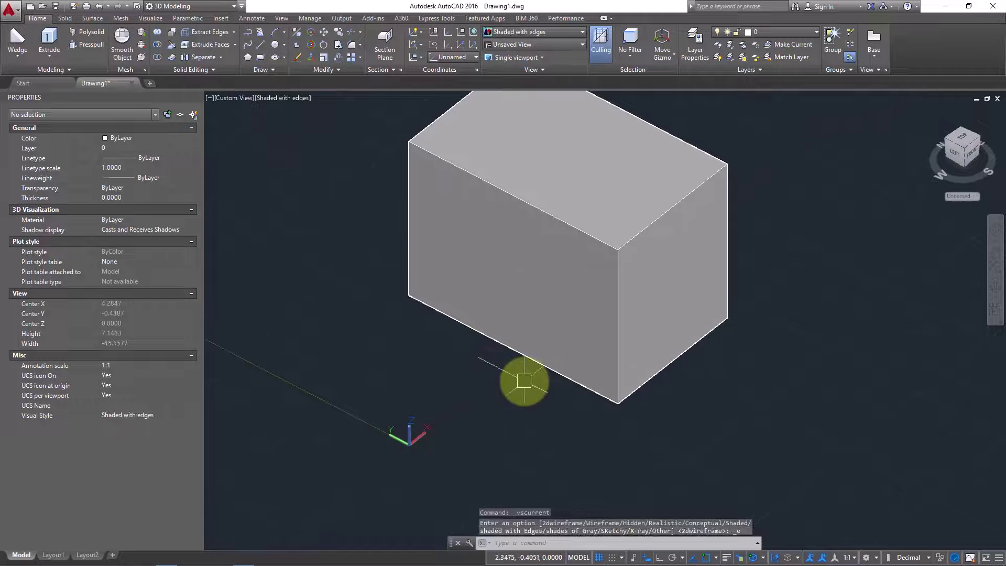
text(c)
key(Return)
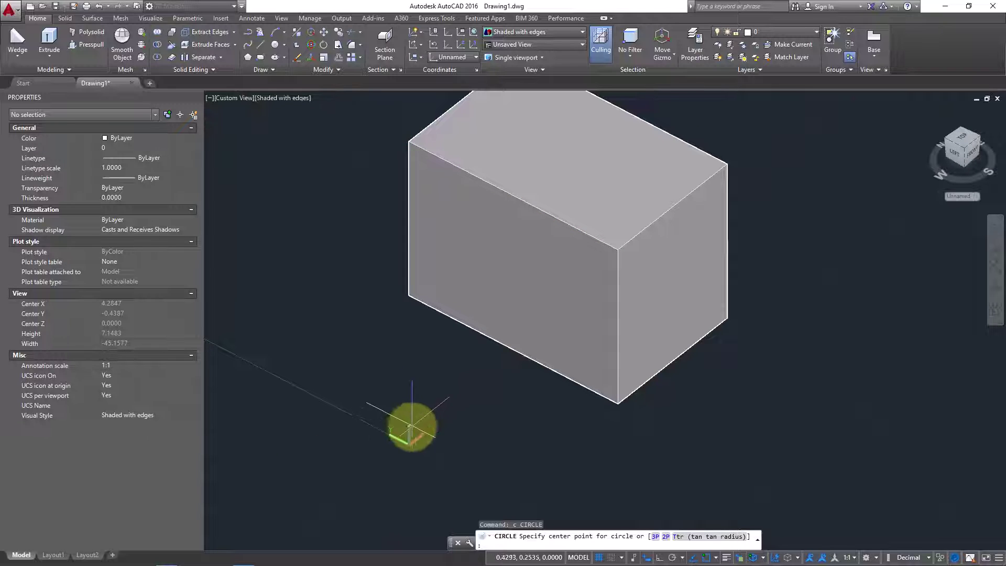
Step: Draw circles on the box's front face (radius about 0.91), right face and top face
click(506, 279)
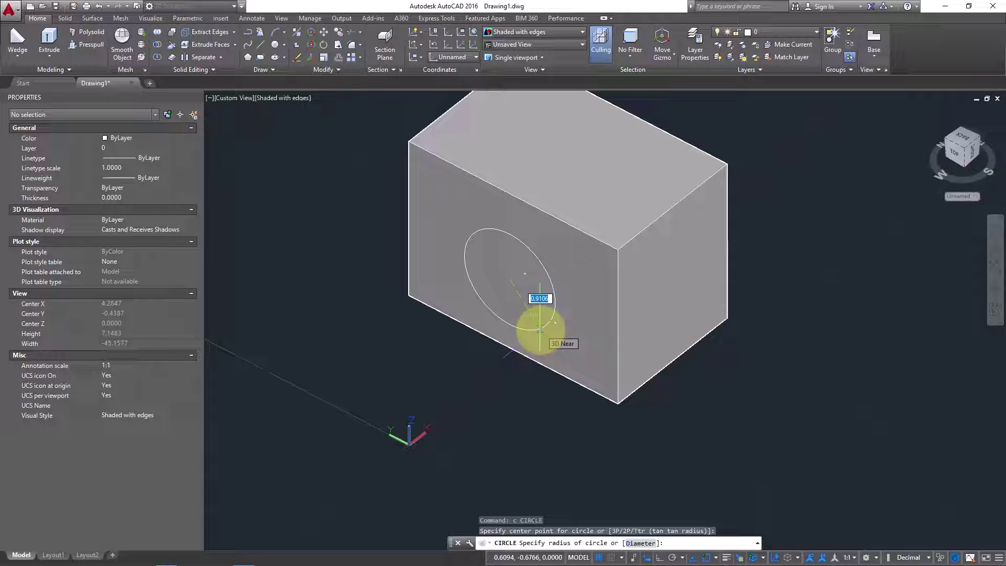
click(539, 328)
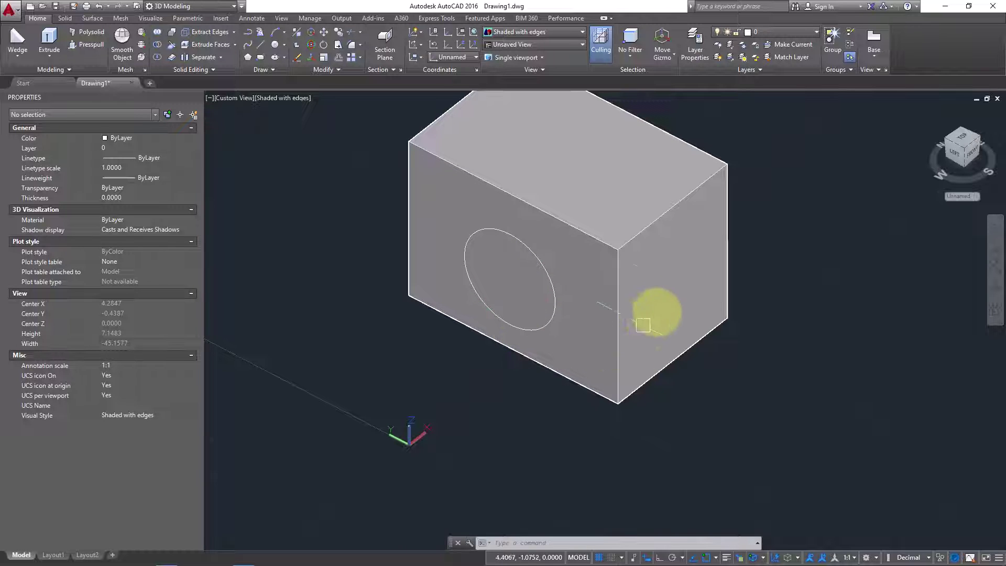
middle_drag(664, 285, 644, 301)
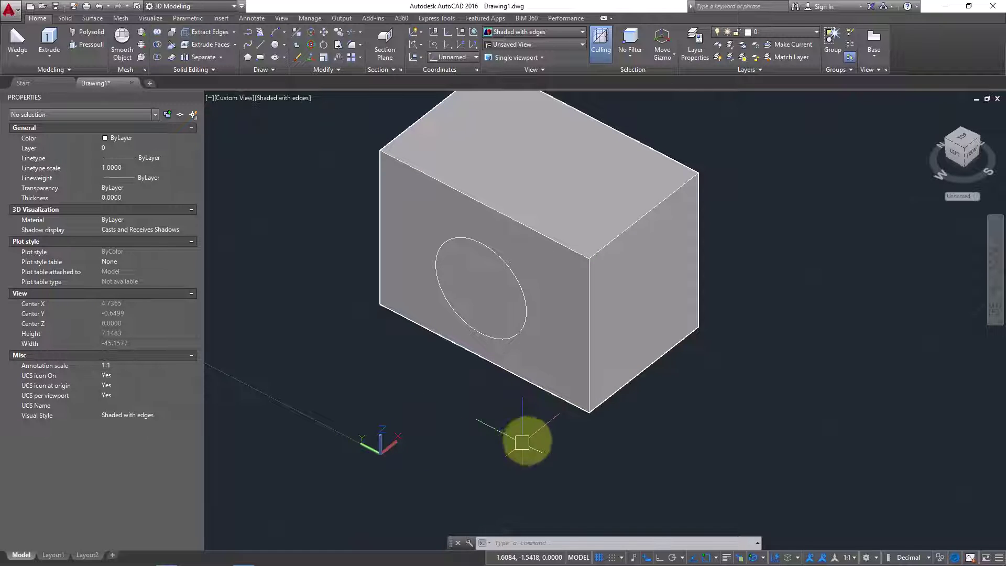
text(c)
key(Return)
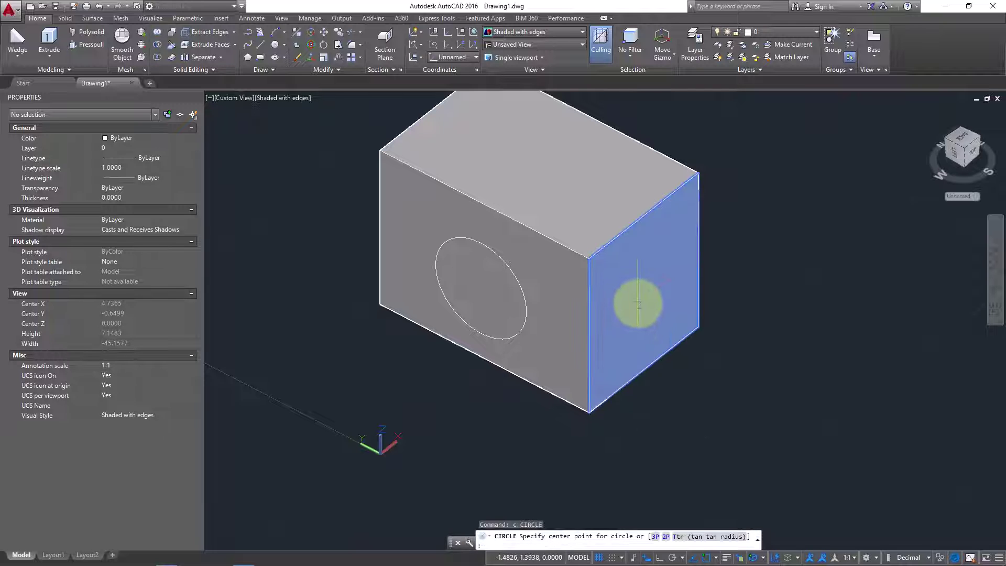
click(642, 293)
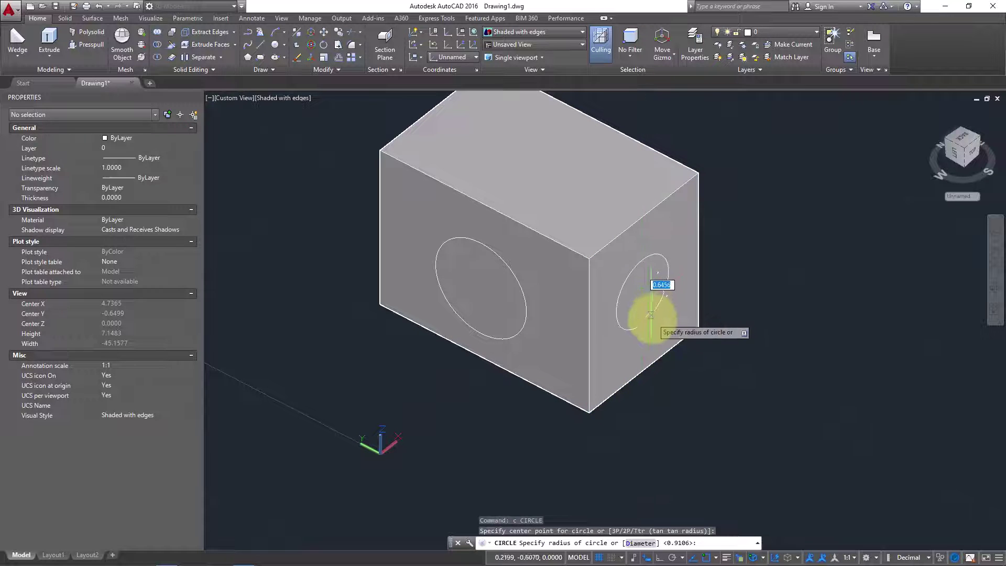
click(646, 326)
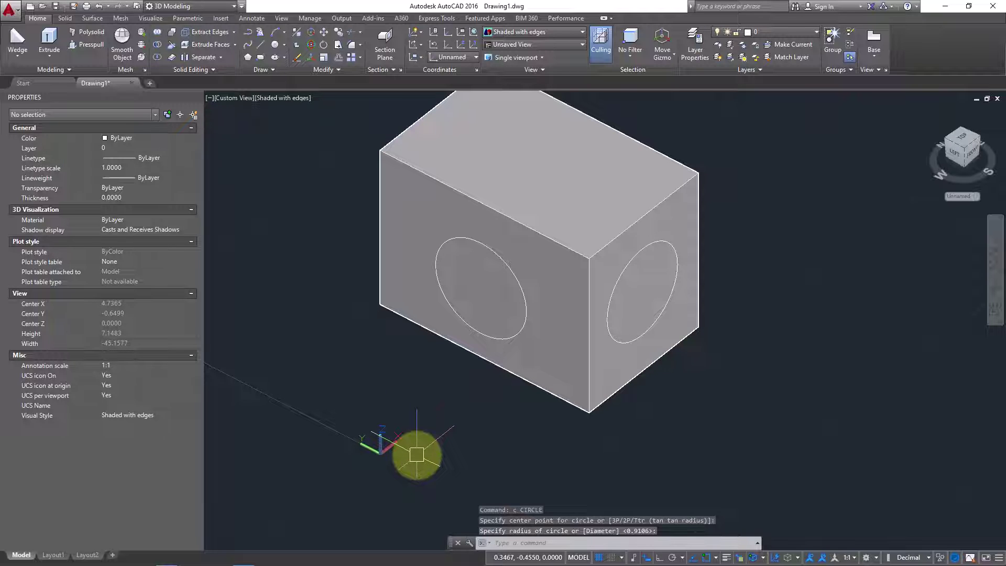
text(c)
key(Return)
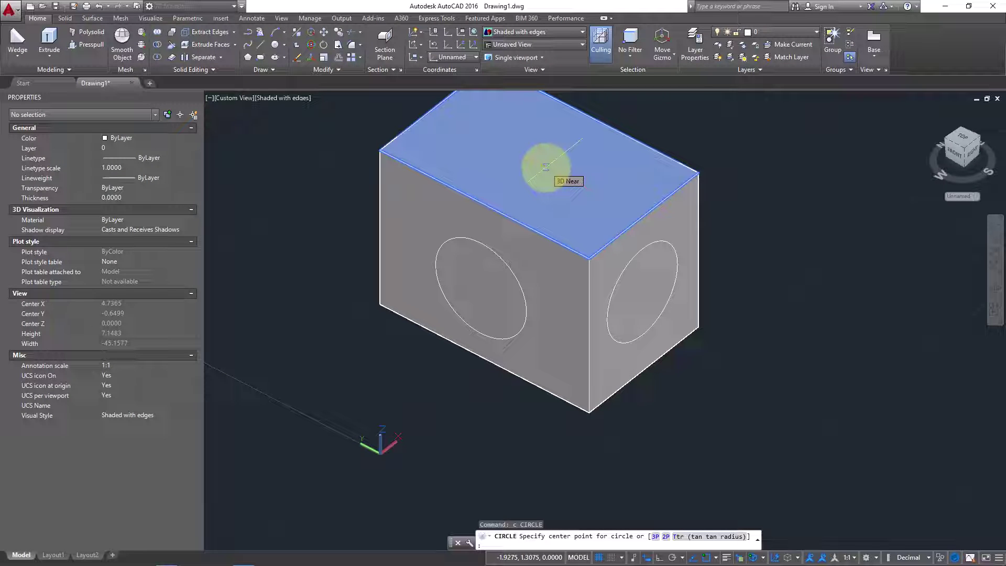
click(546, 167)
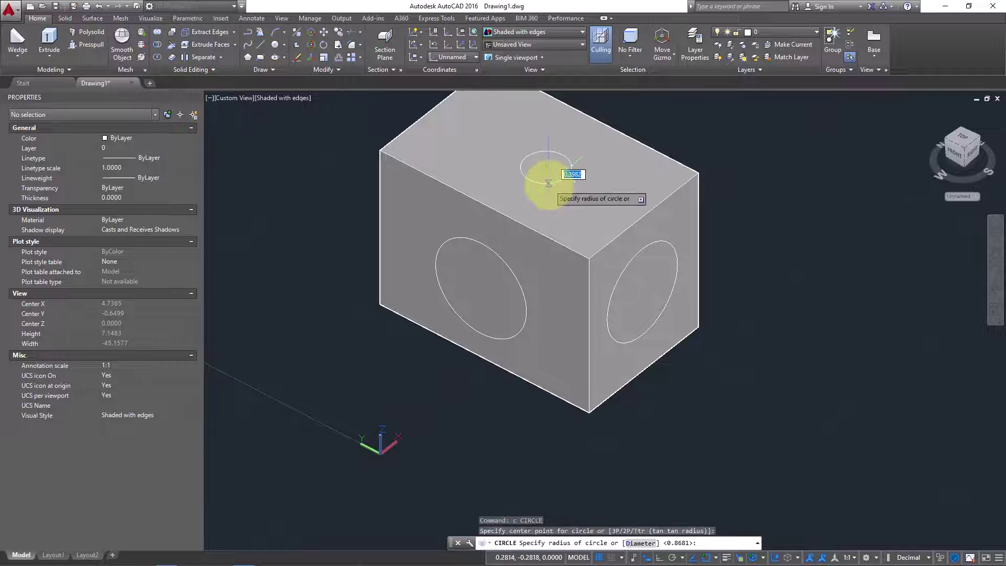
click(568, 204)
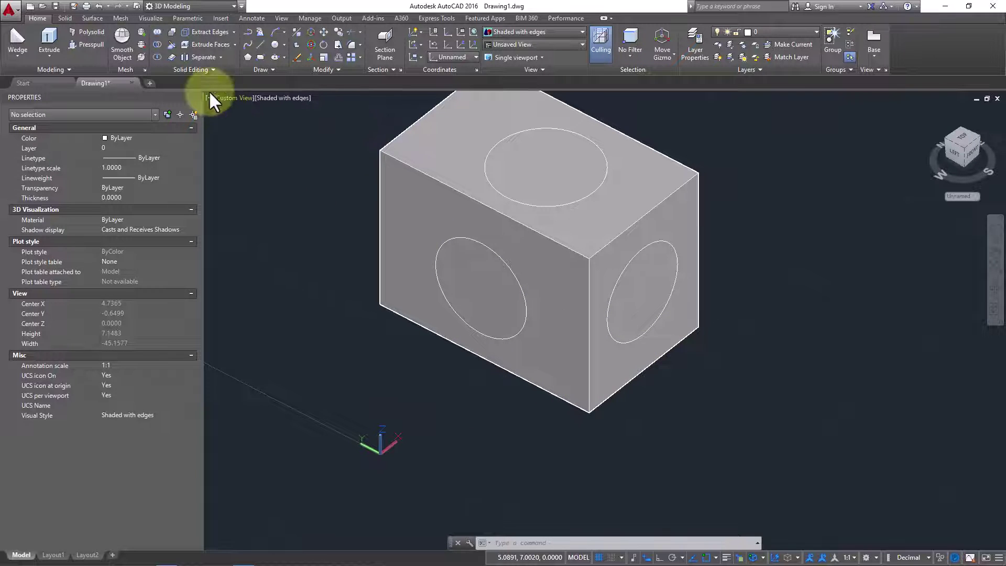
Step: Slice the box with a YZ-parallel plane through its edge, keeping both halves
click(171, 45)
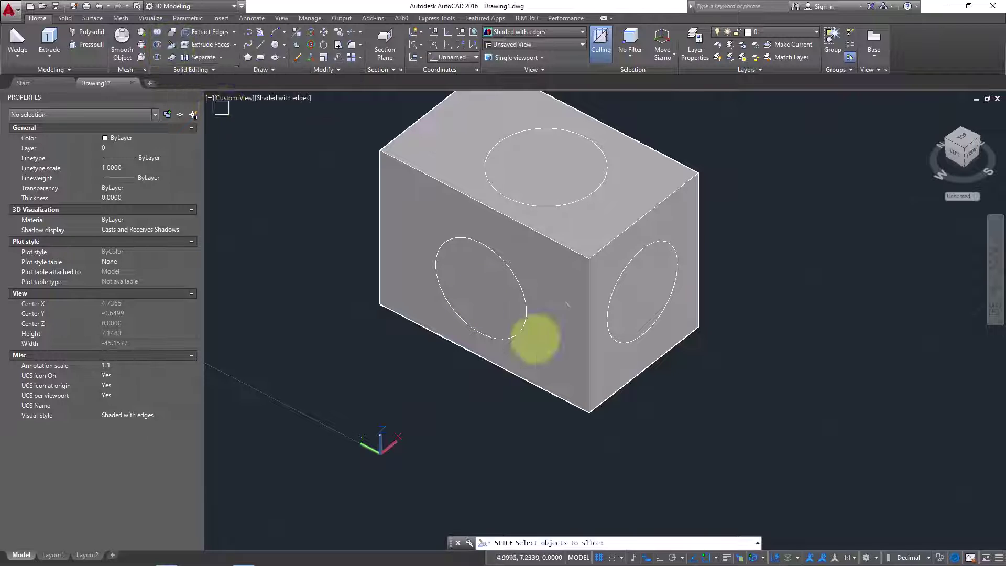
click(555, 402)
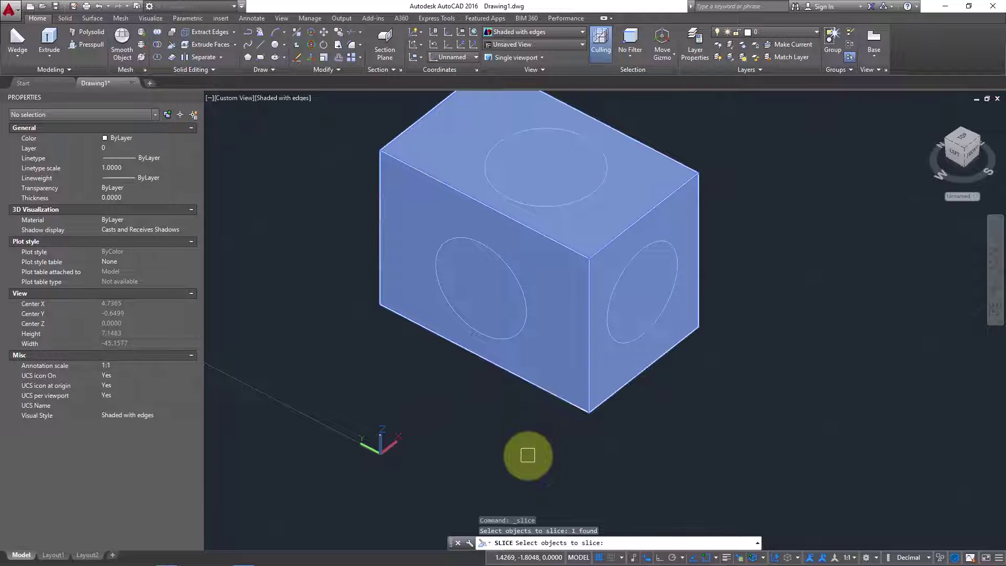
key(Return)
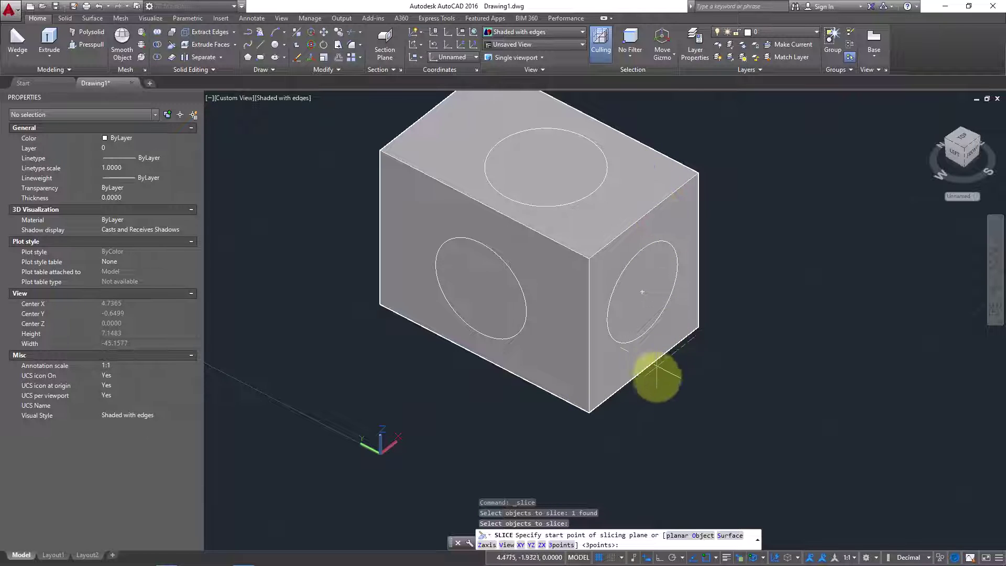
click(531, 544)
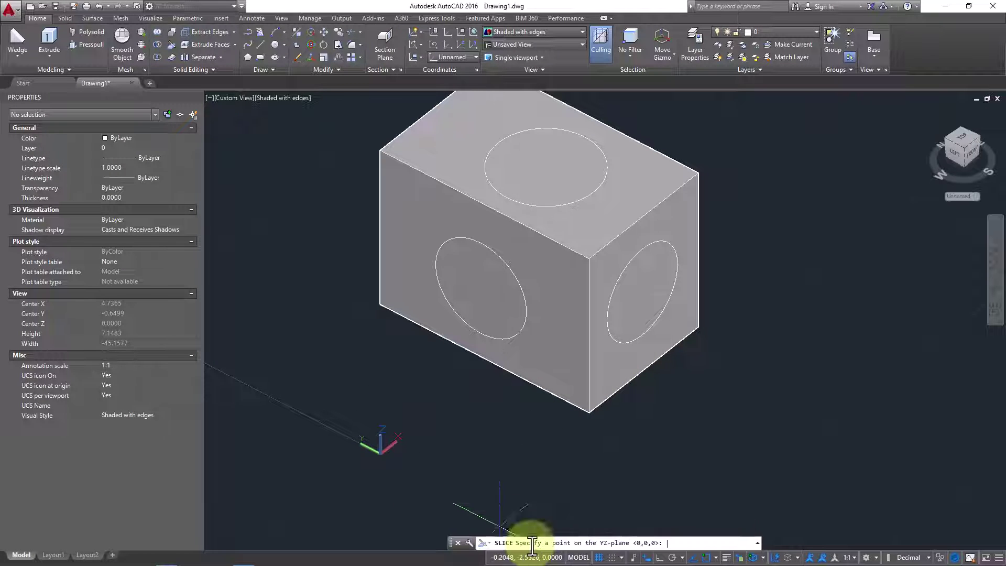
click(665, 199)
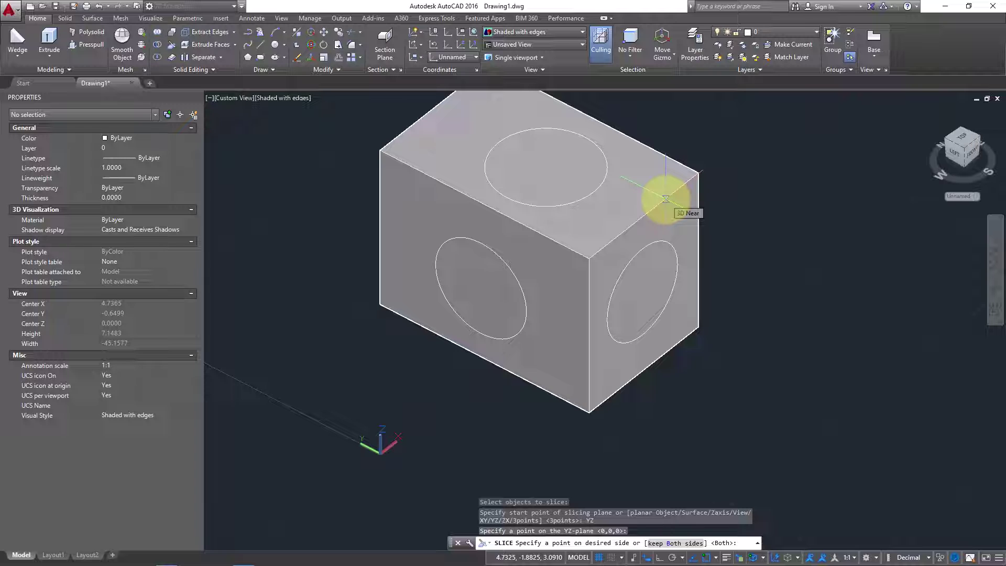
key(Return)
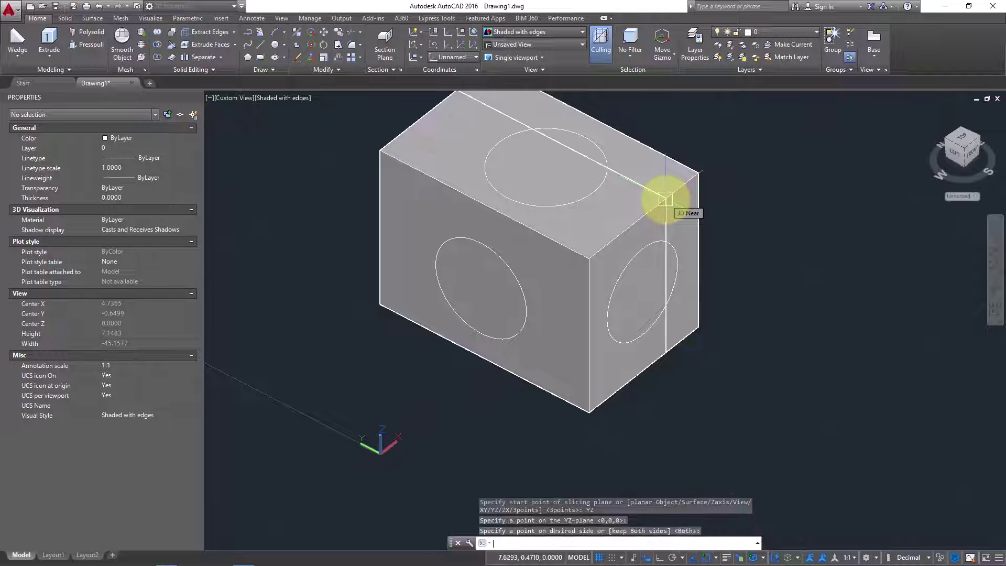
Step: Slide the right-hand slab sideways to open a narrow gap, then recentre the view
click(678, 175)
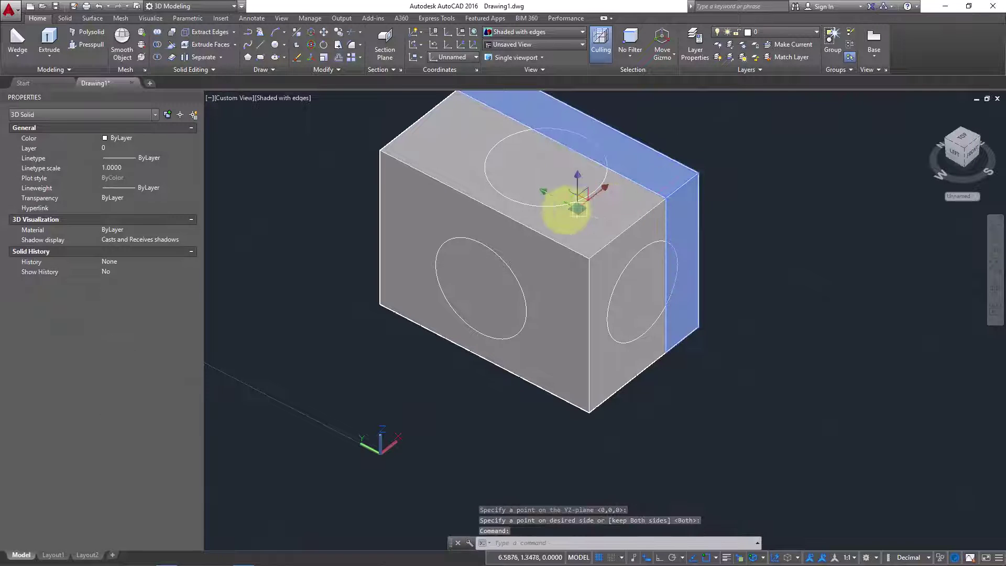
click(605, 187)
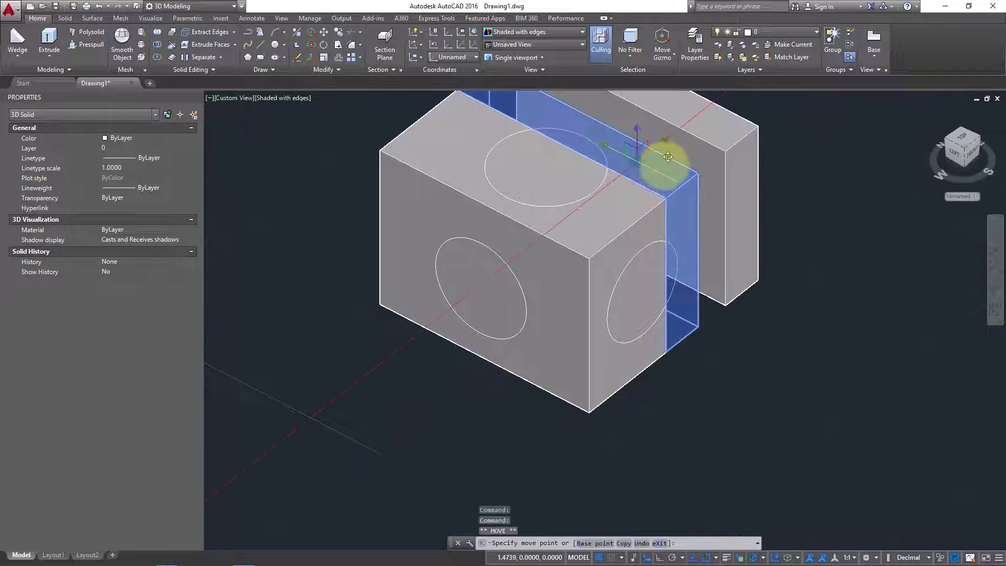
key(Escape)
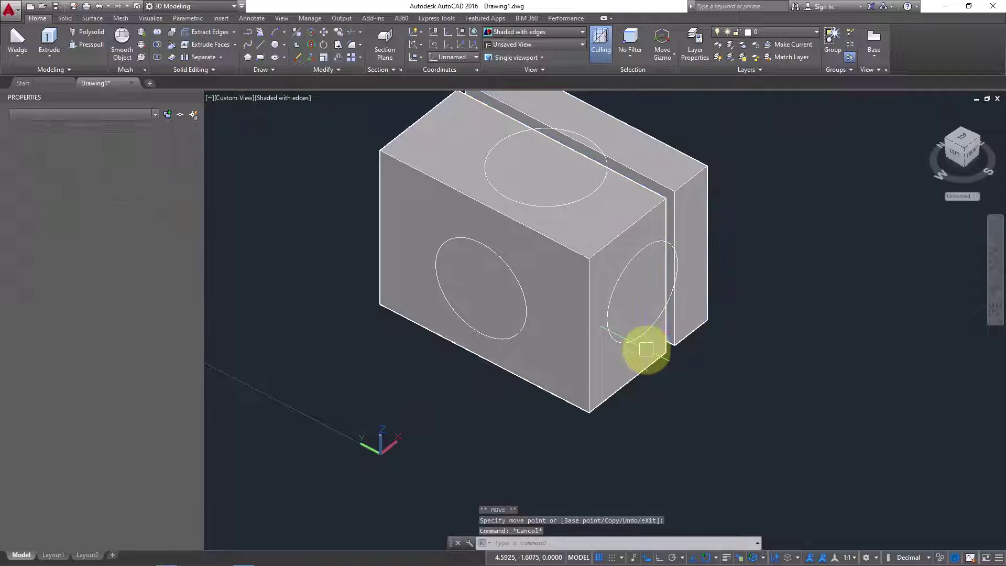
middle_drag(580, 359, 555, 370)
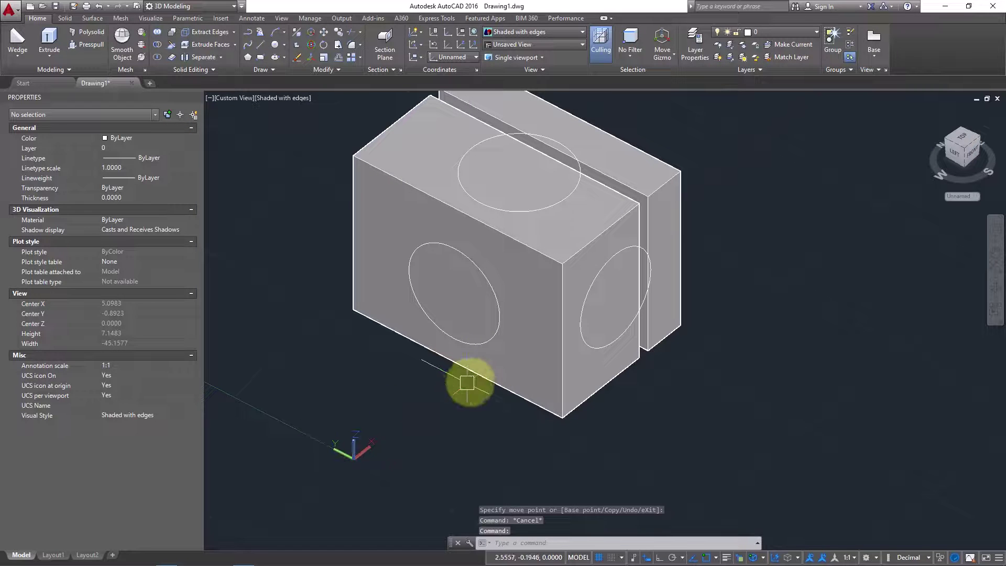
middle_drag(473, 339, 493, 342)
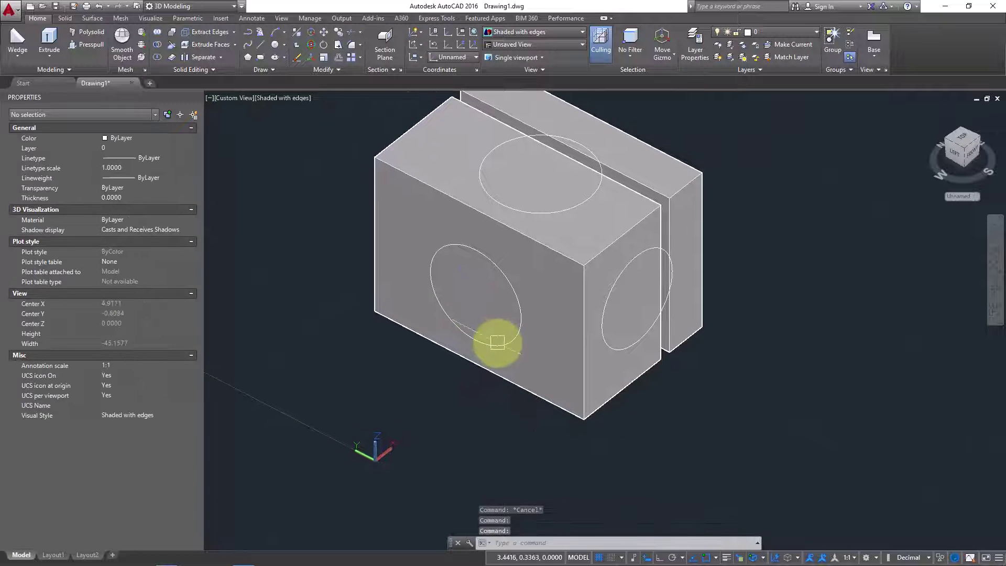
Step: Slice the front block with a horizontal XY plane through its front edge, keeping both sides
click(170, 45)
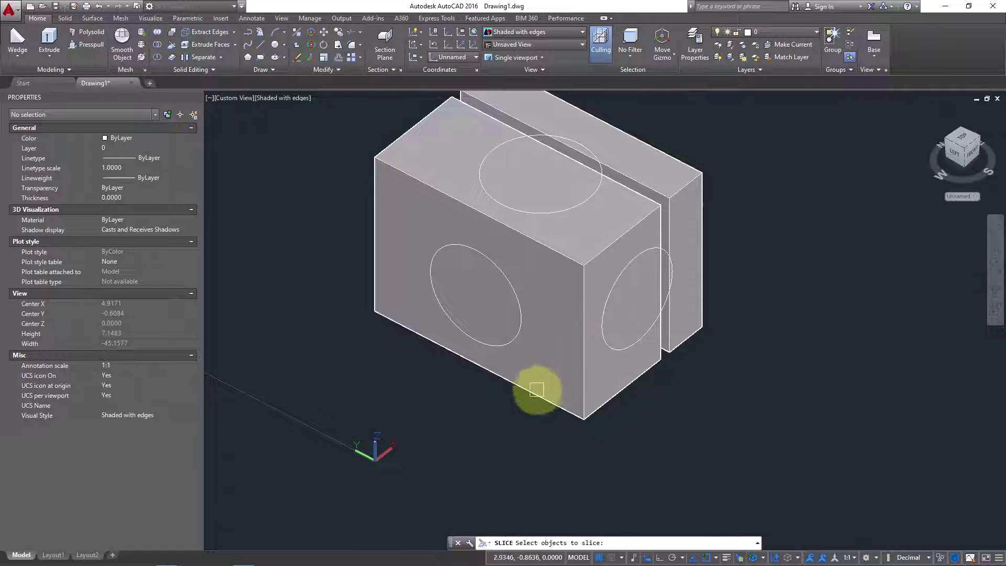
click(536, 389)
key(Return)
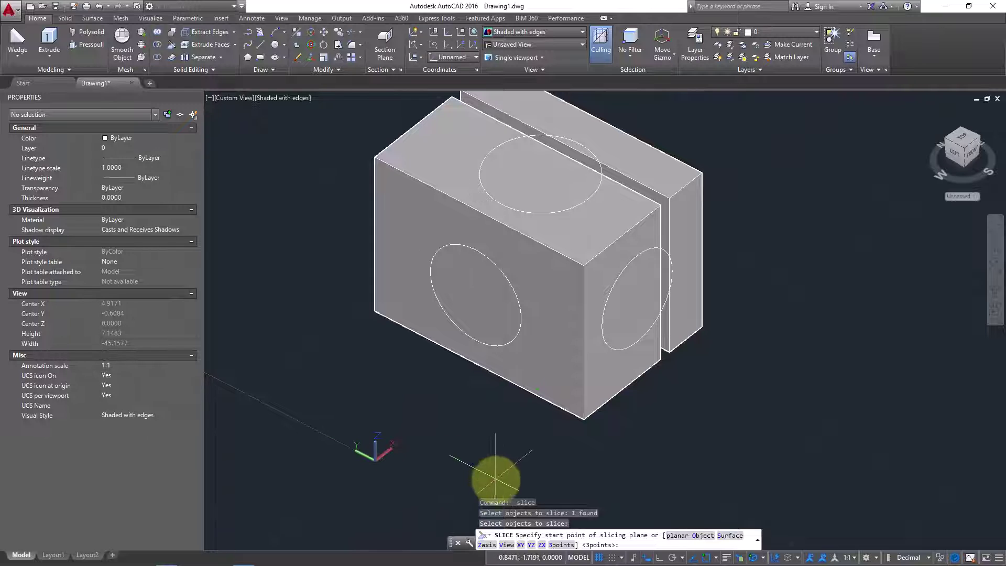
click(521, 544)
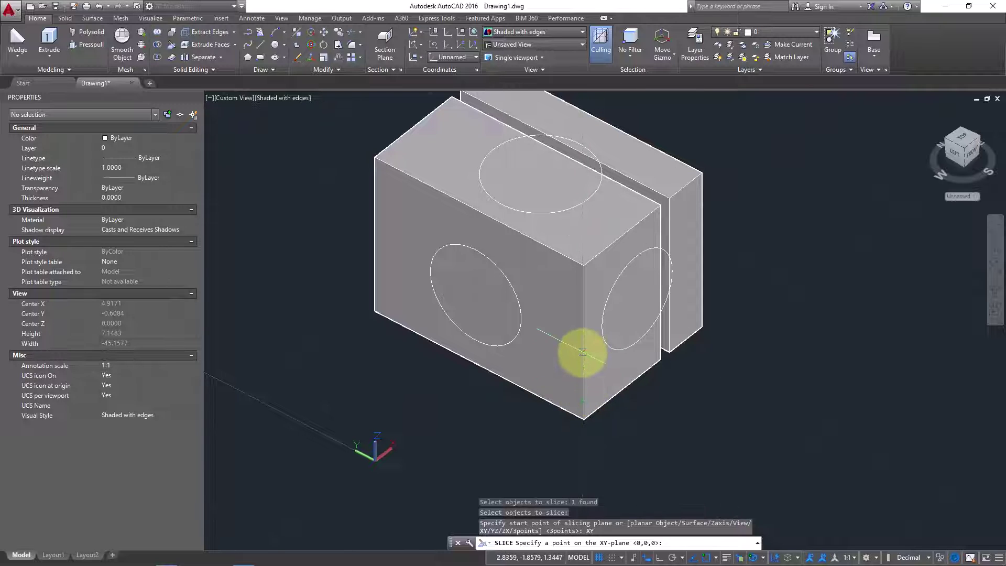
click(582, 352)
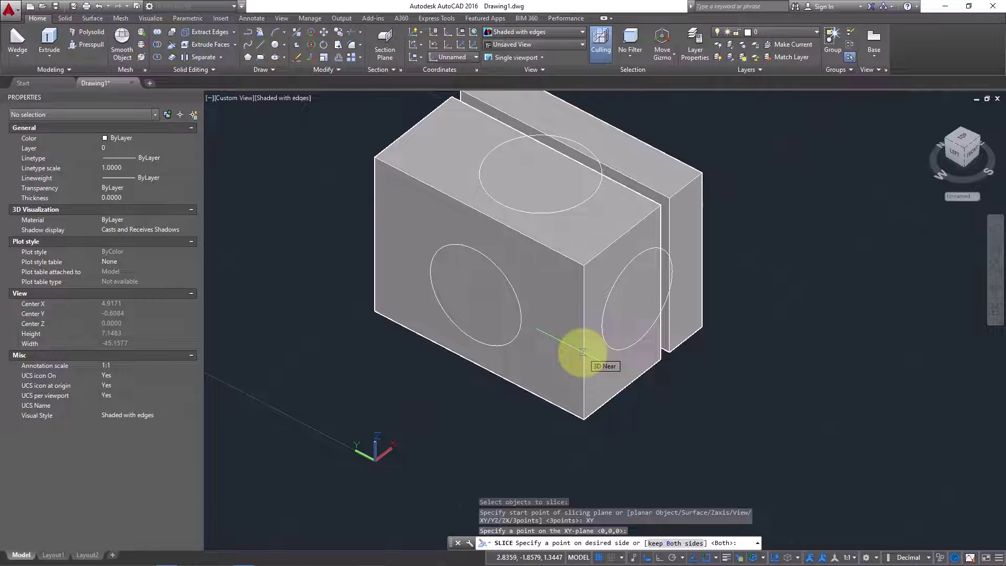
key(Return)
Step: Move the block's lower half down well below the upper part
click(567, 368)
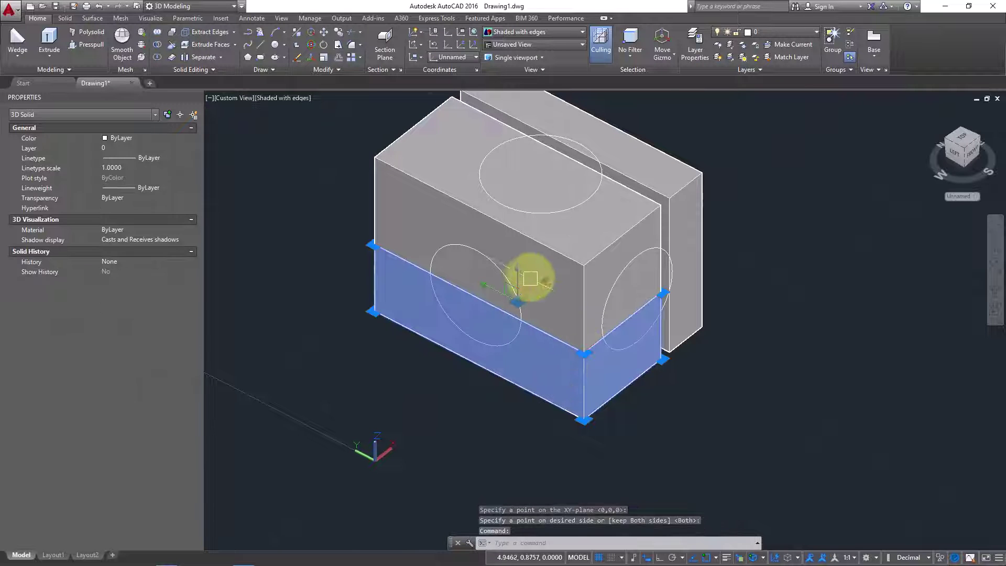
click(517, 300)
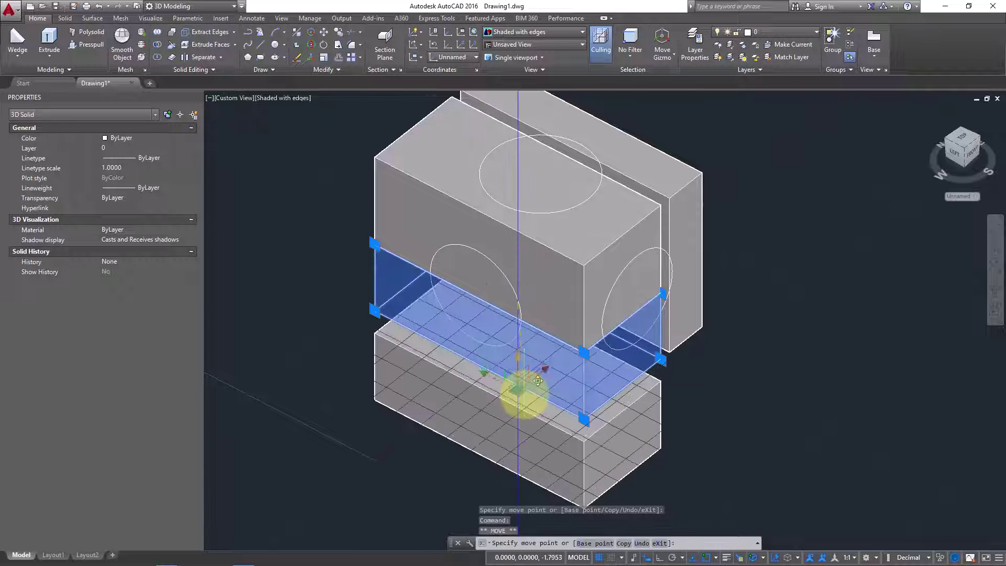
click(521, 393)
key(Escape)
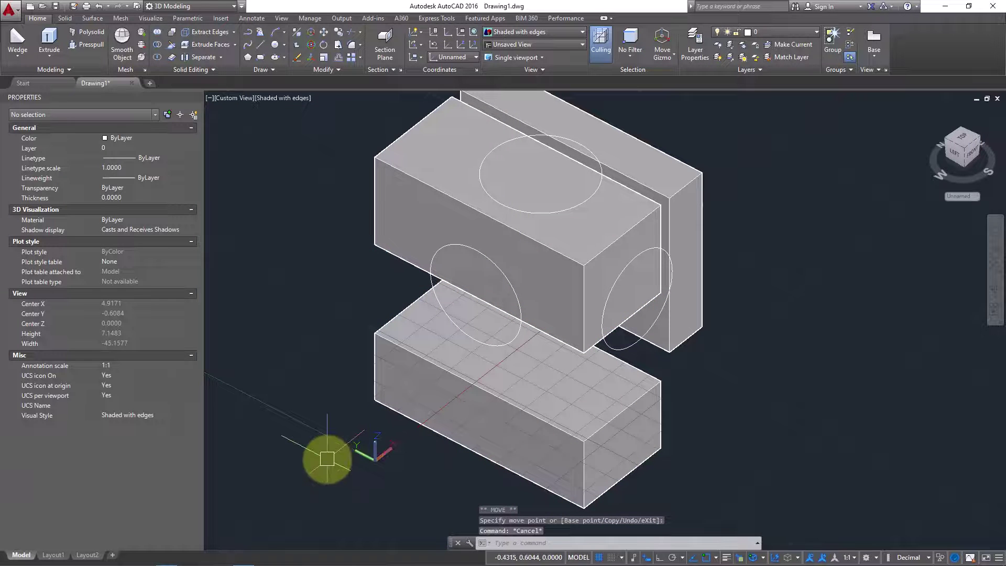
middle_drag(415, 398, 404, 388)
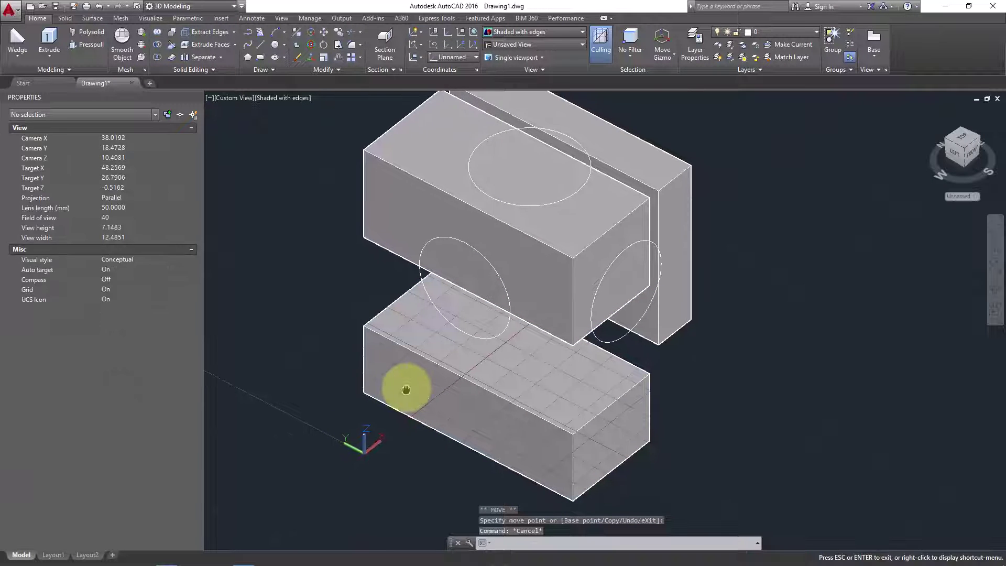
scroll(495, 333, down, 2)
scroll(449, 393, up, 1)
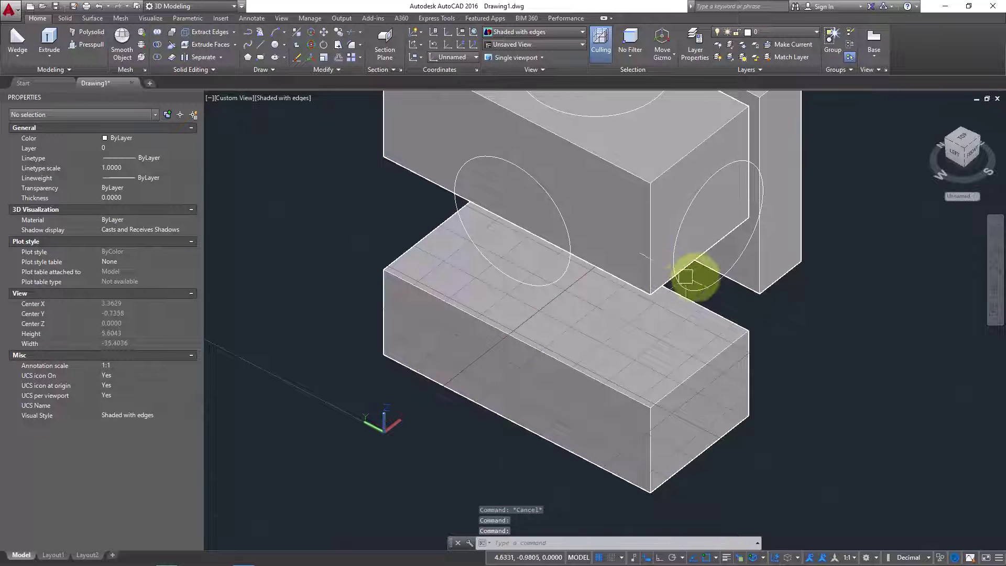
scroll(681, 283, down, 2)
scroll(639, 307, down, 1)
scroll(610, 325, up, 1)
scroll(628, 335, down, 3)
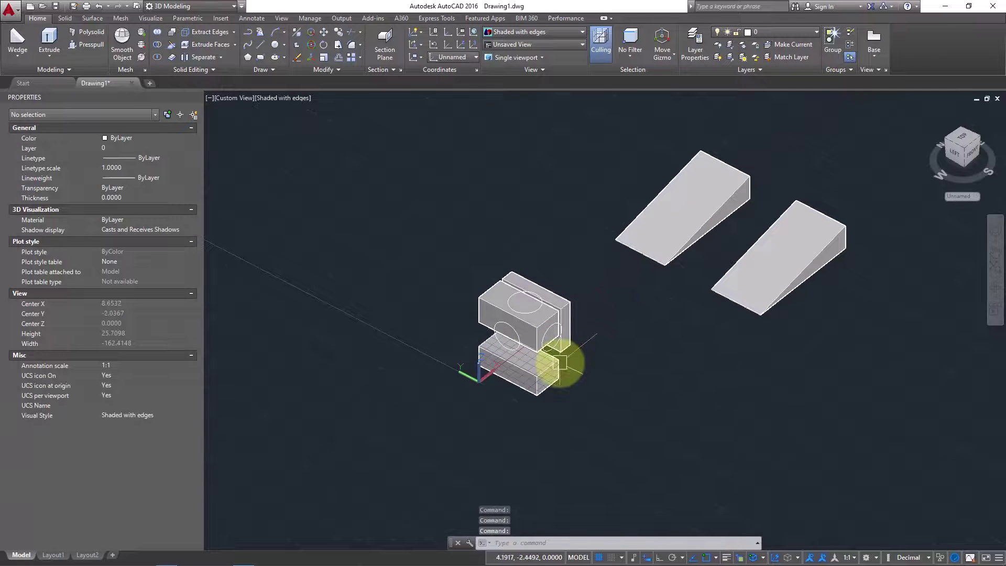
scroll(466, 377, up, 2)
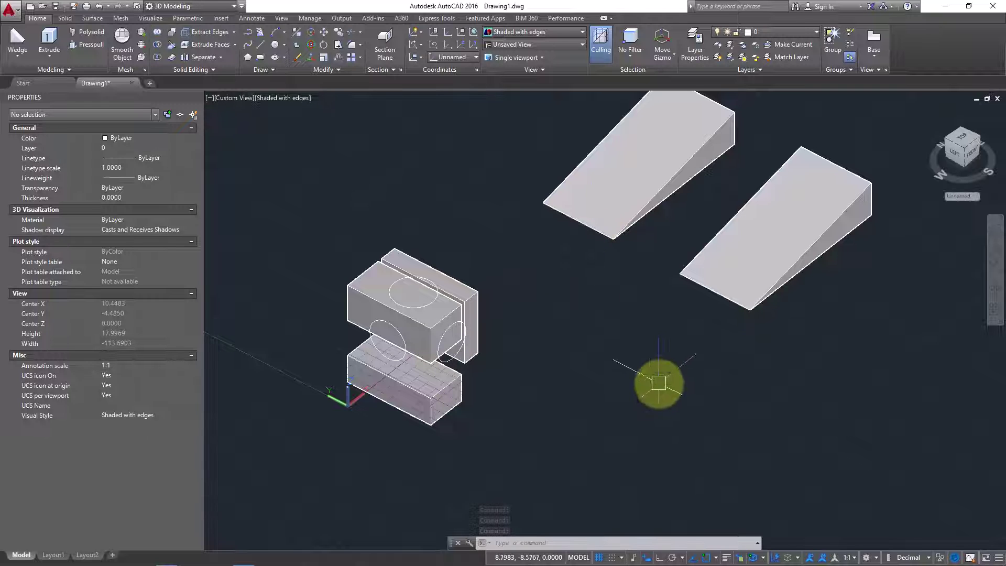
middle_drag(655, 387, 650, 314)
scroll(533, 387, up, 2)
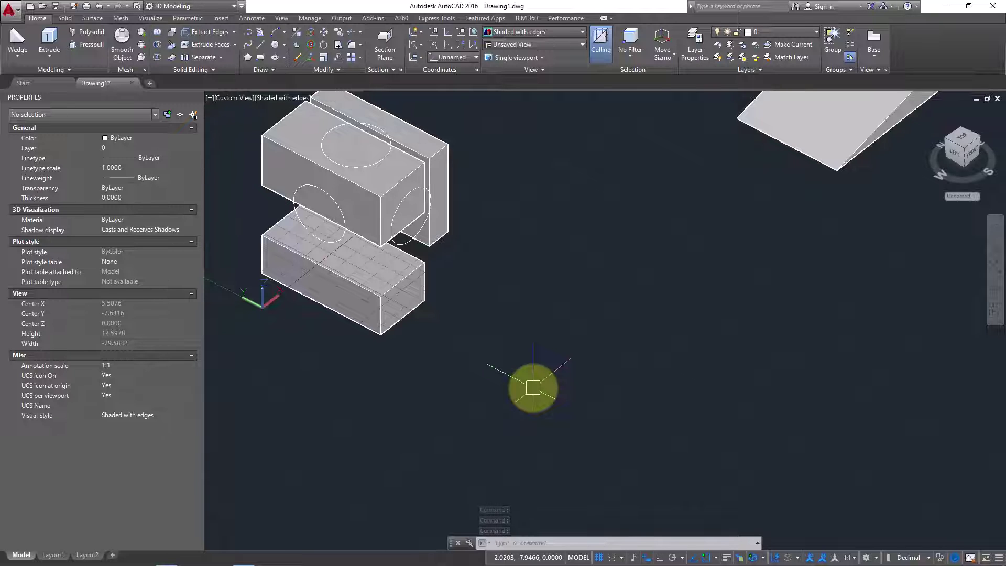
scroll(532, 388, up, 1)
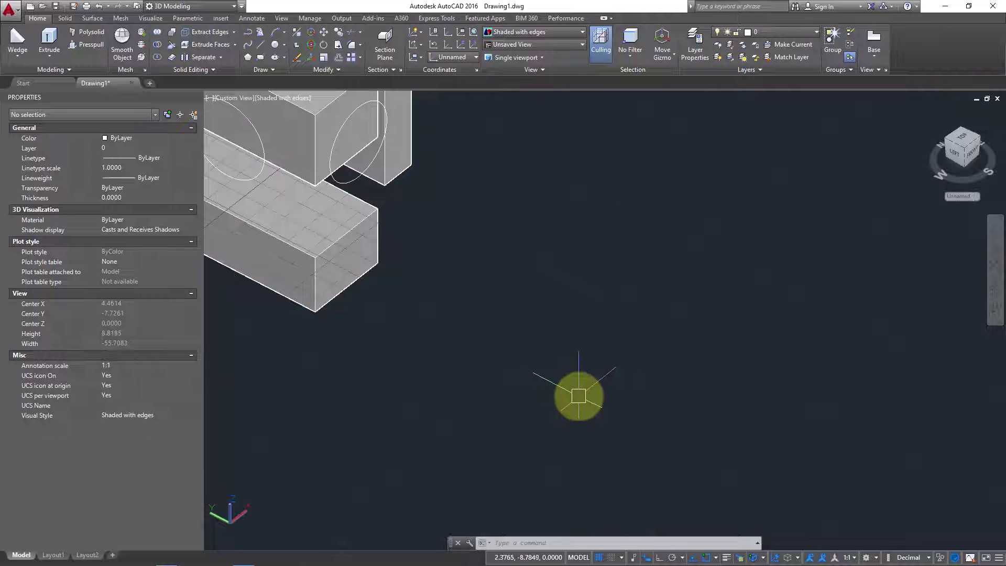
Step: Draw a large three-point arc in the empty space beside the block
text(arc)
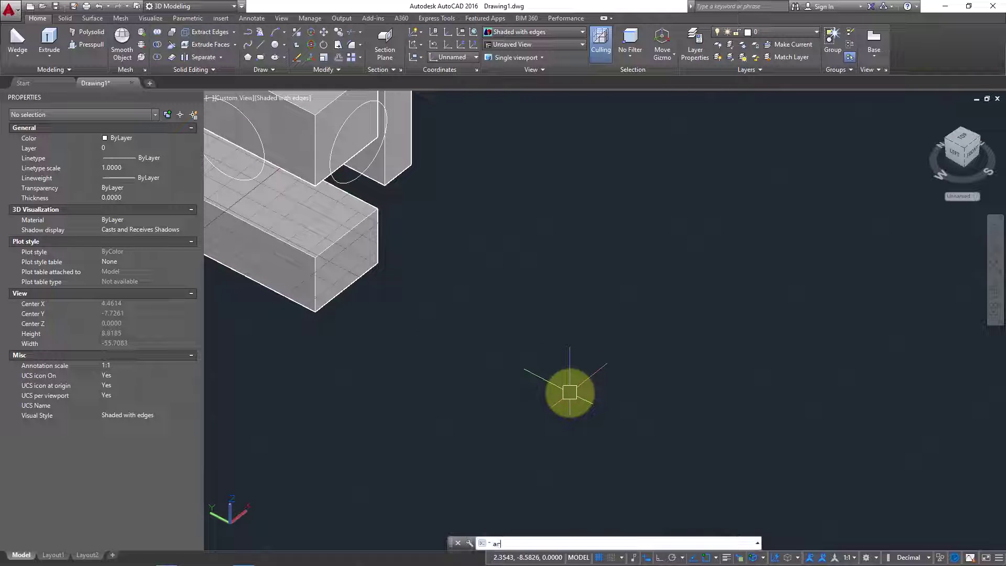
key(Return)
click(594, 288)
click(773, 290)
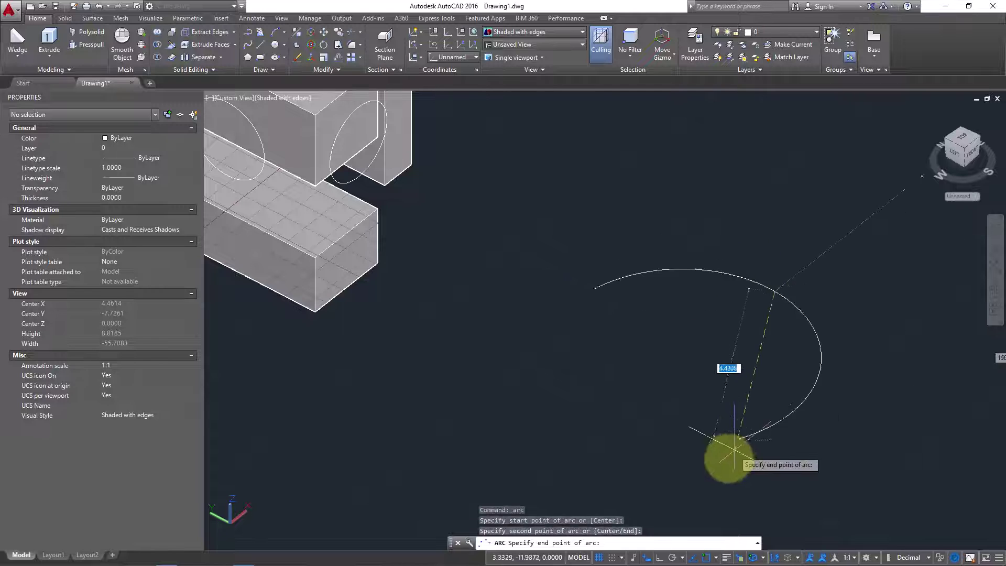
click(700, 489)
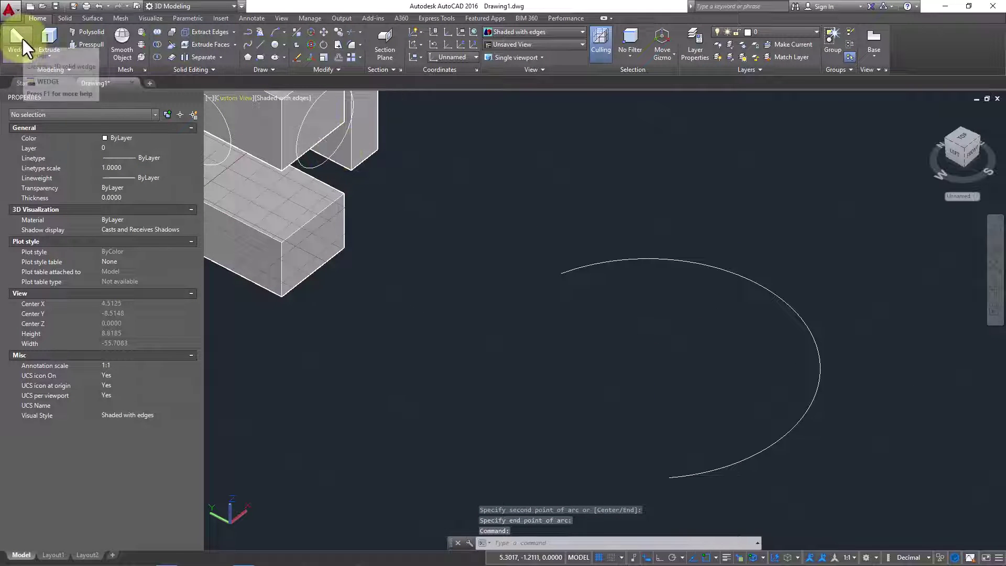
Step: Create a box solid spanning over the arc from two base corners and a height
click(17, 57)
click(19, 97)
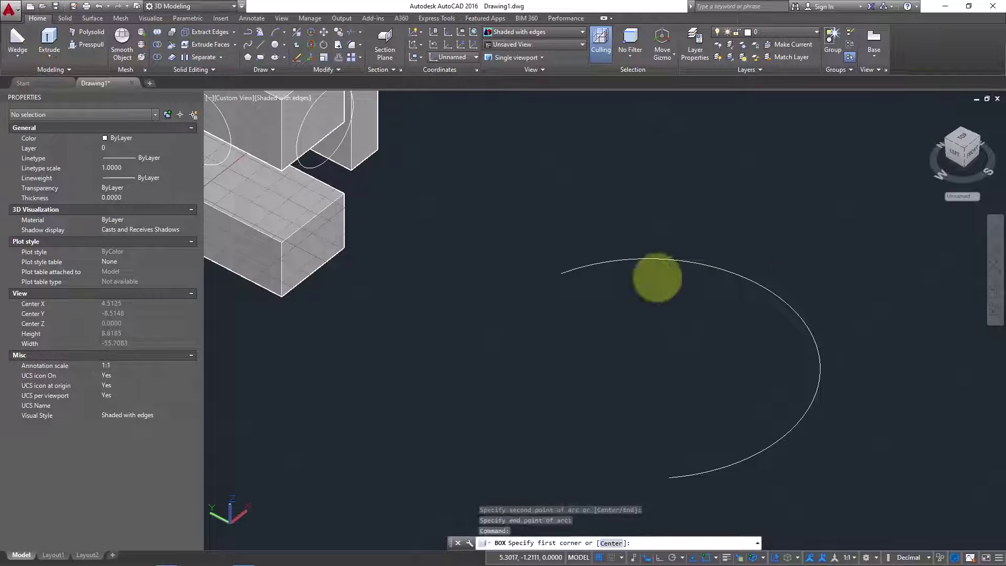
click(809, 239)
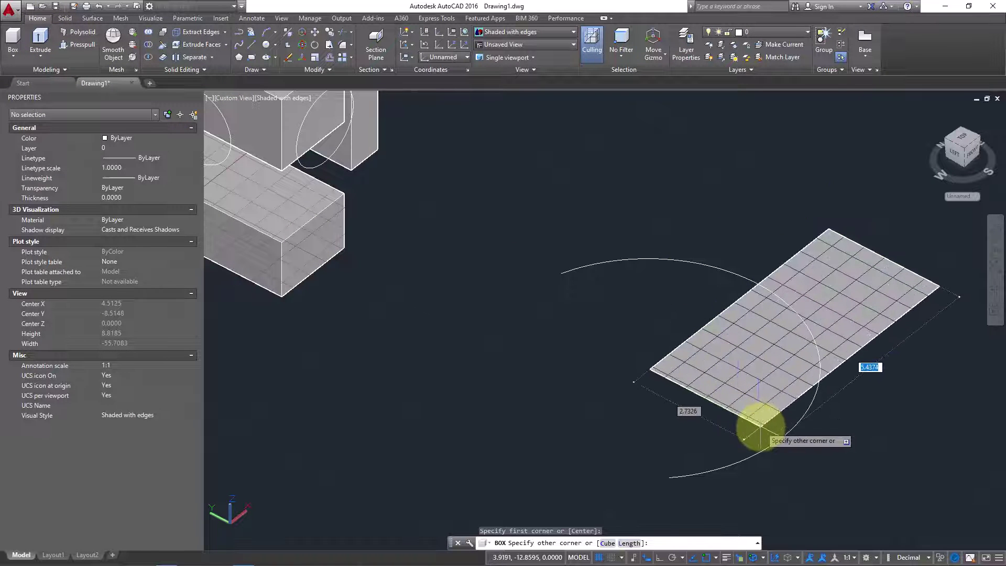
click(760, 426)
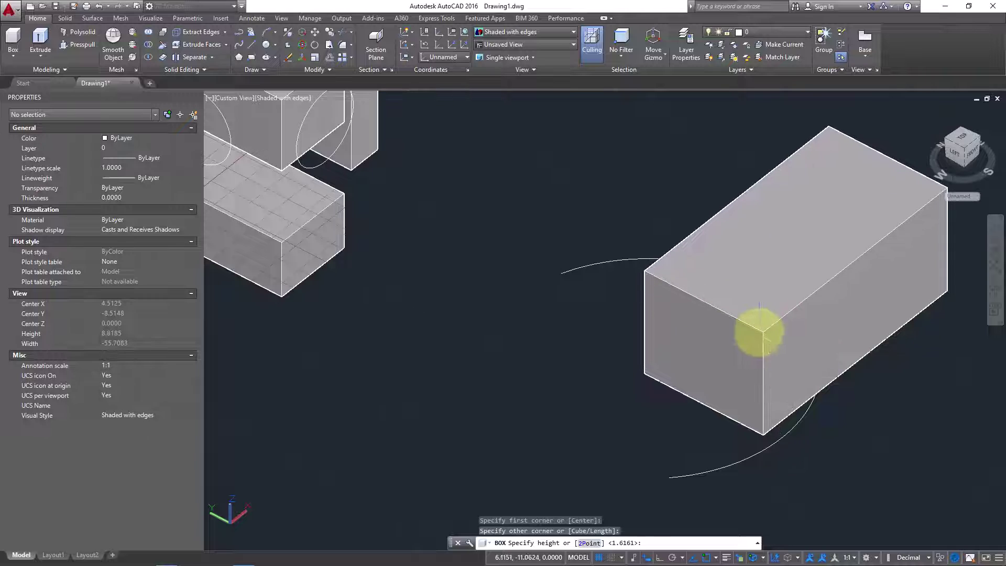
click(758, 334)
key(Escape)
middle_drag(659, 353, 541, 331)
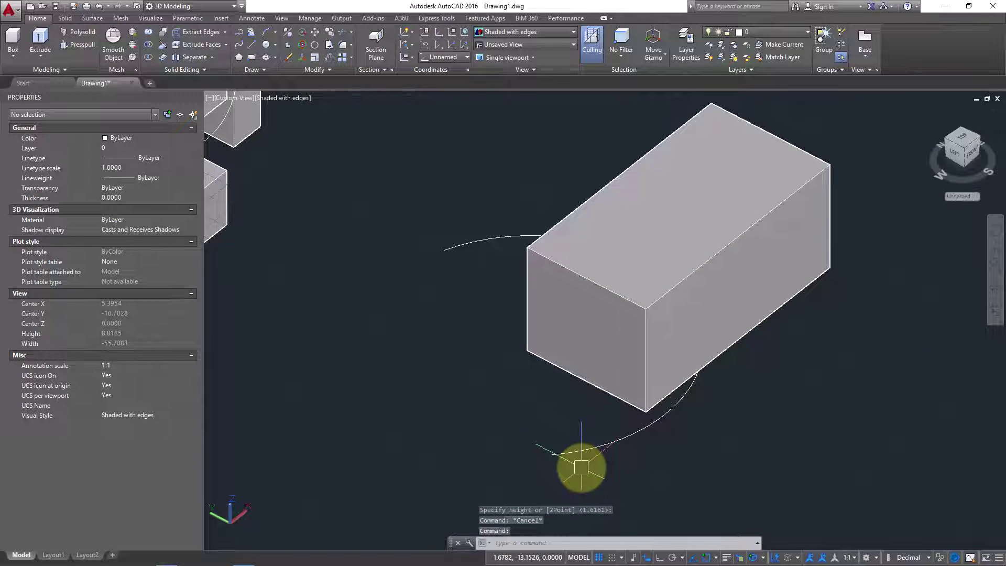
Step: Extrude the arc with EXT into a curved surface sheet through the box
text(ext)
key(Return)
click(623, 487)
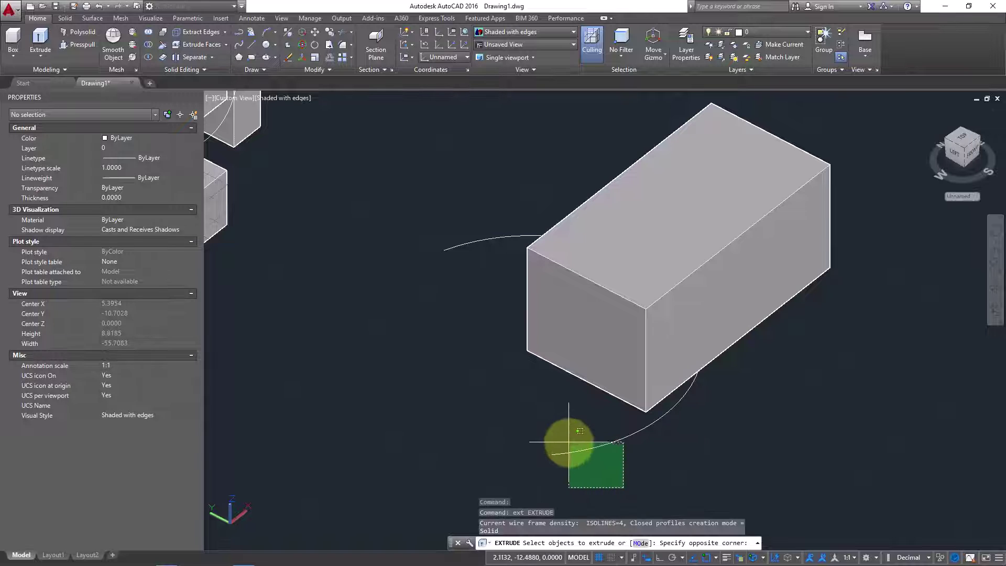
click(568, 441)
key(Return)
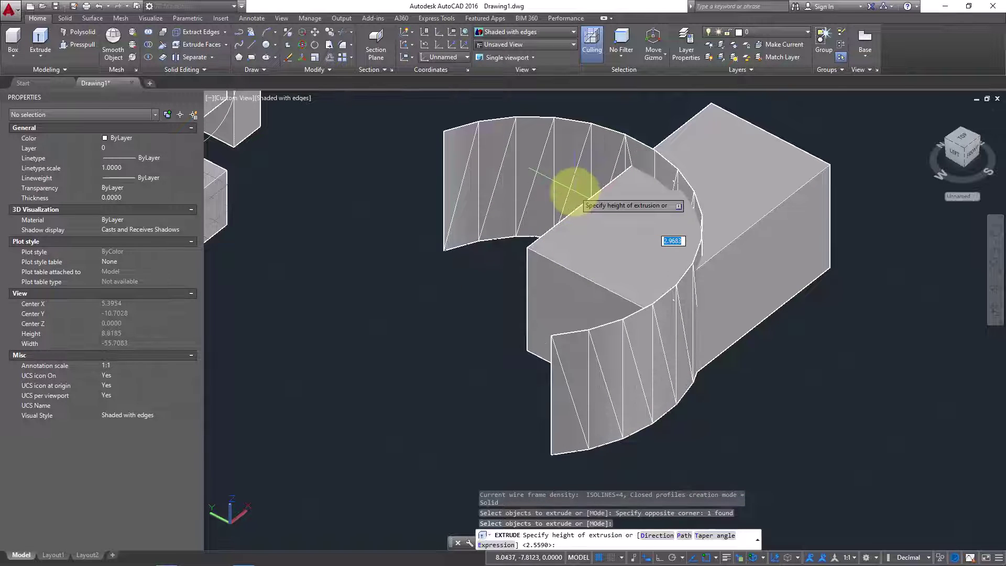
click(571, 190)
Step: Orbit the view to see the curved surface passing through the box
shift+middle_drag(781, 355, 619, 335)
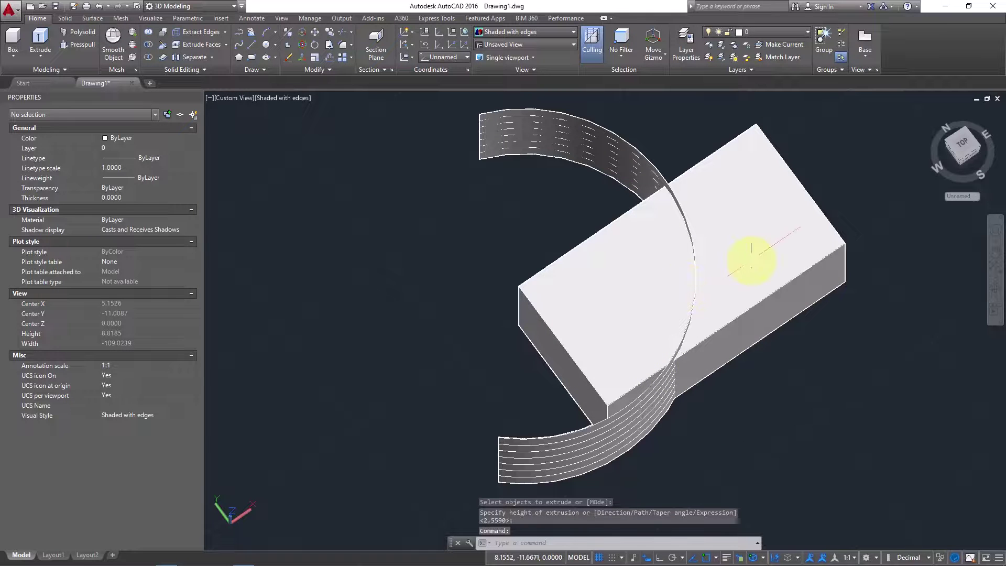
mouse_move(580, 135)
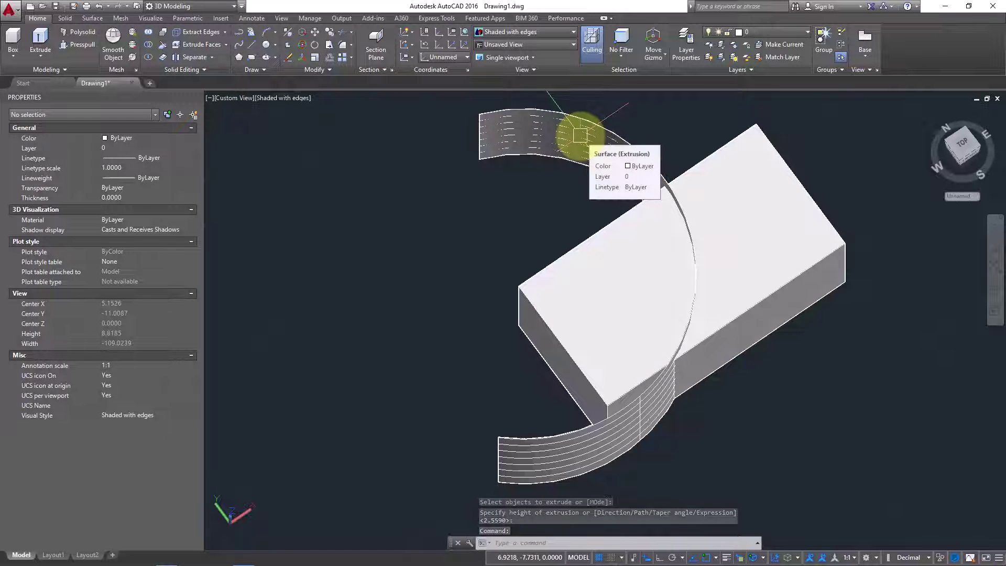
shift+middle_drag(580, 135, 606, 270)
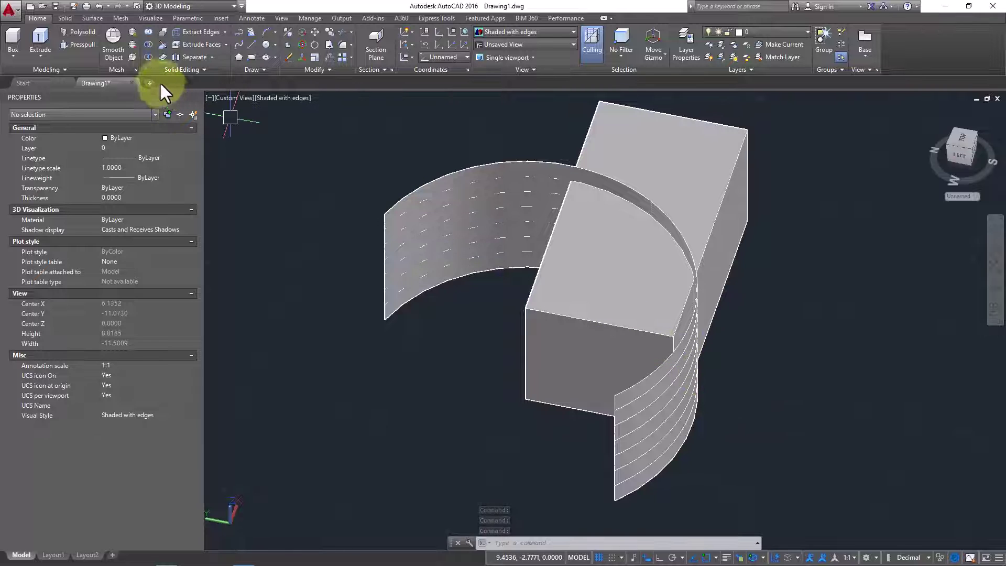
Step: Slice the box with the curved surface, keeping both sides
click(158, 47)
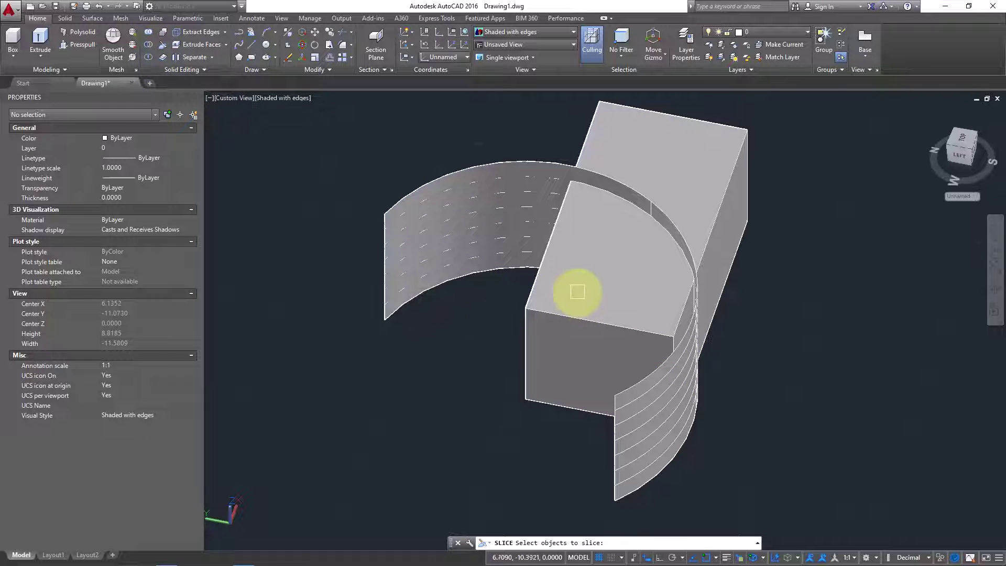
click(578, 292)
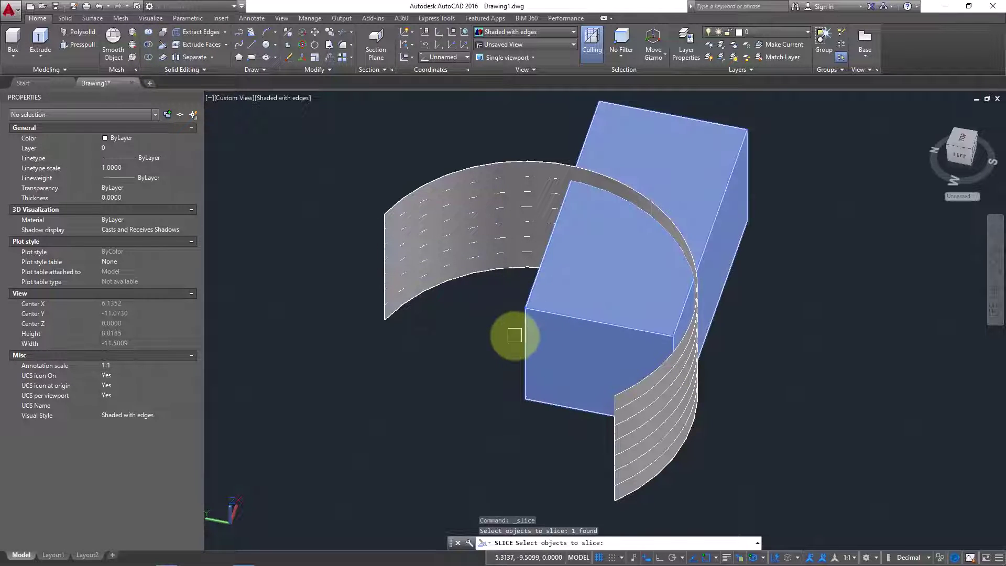
key(Return)
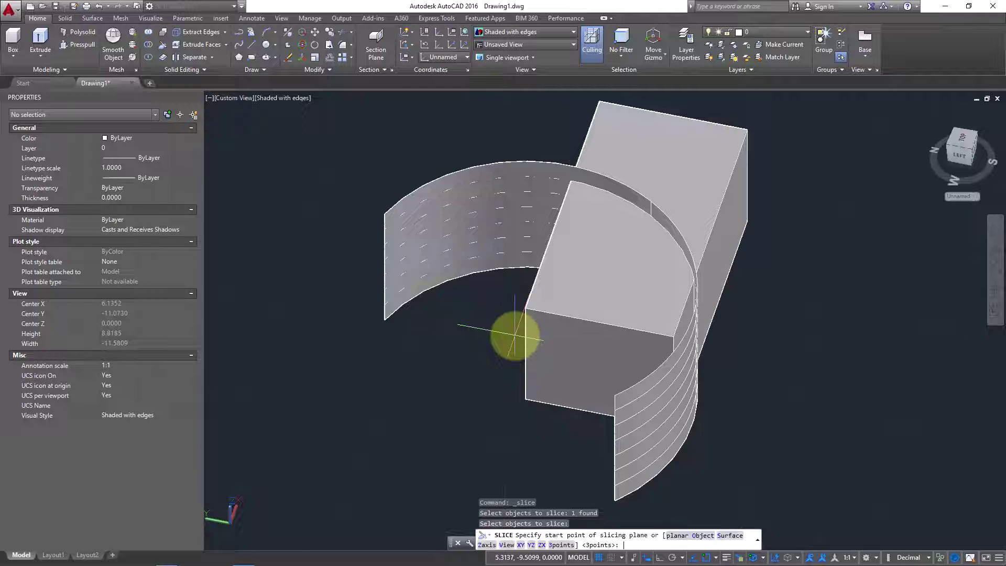
click(731, 536)
click(396, 230)
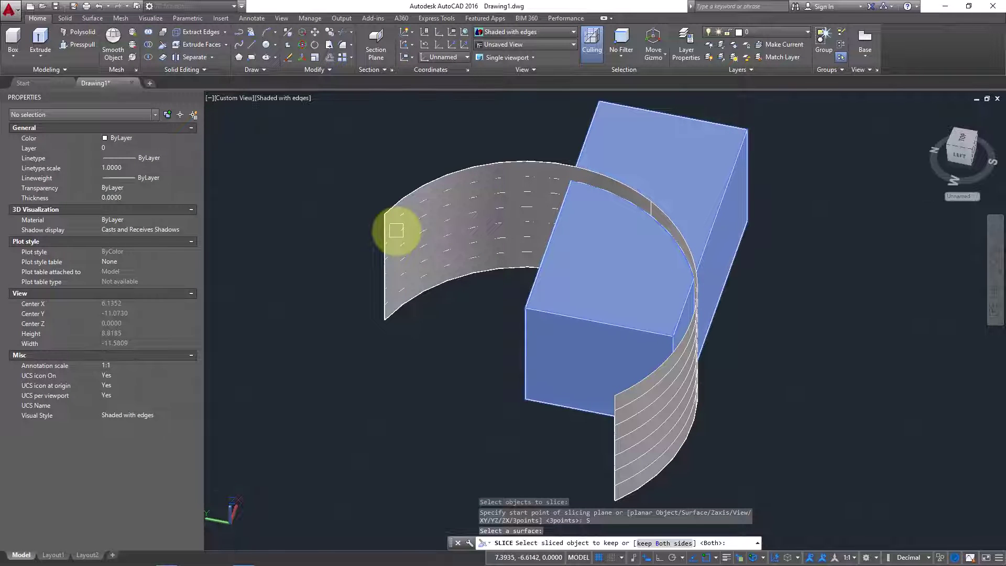
key(Return)
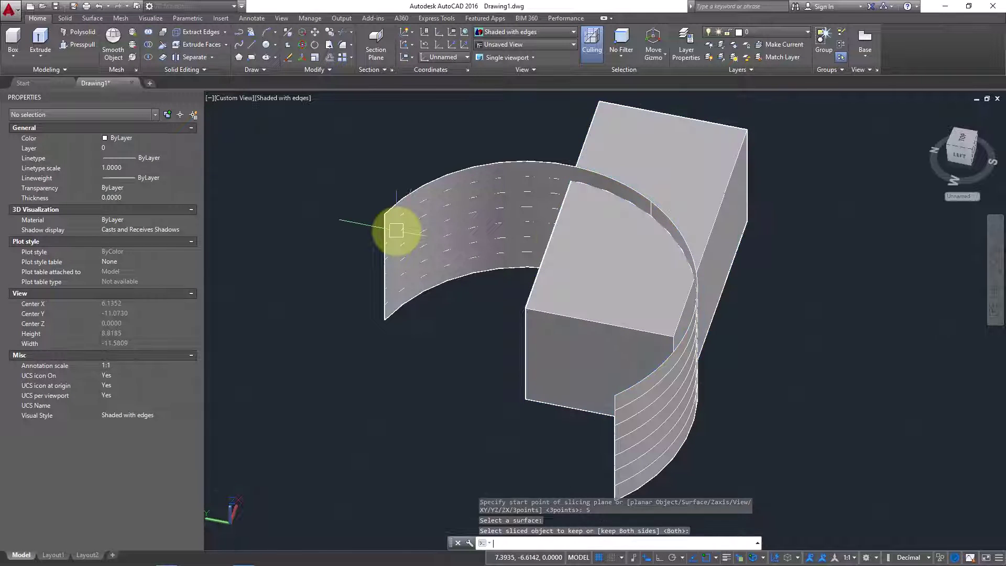
Step: Erase the curved surface and move the lower box piece away from the other
click(481, 196)
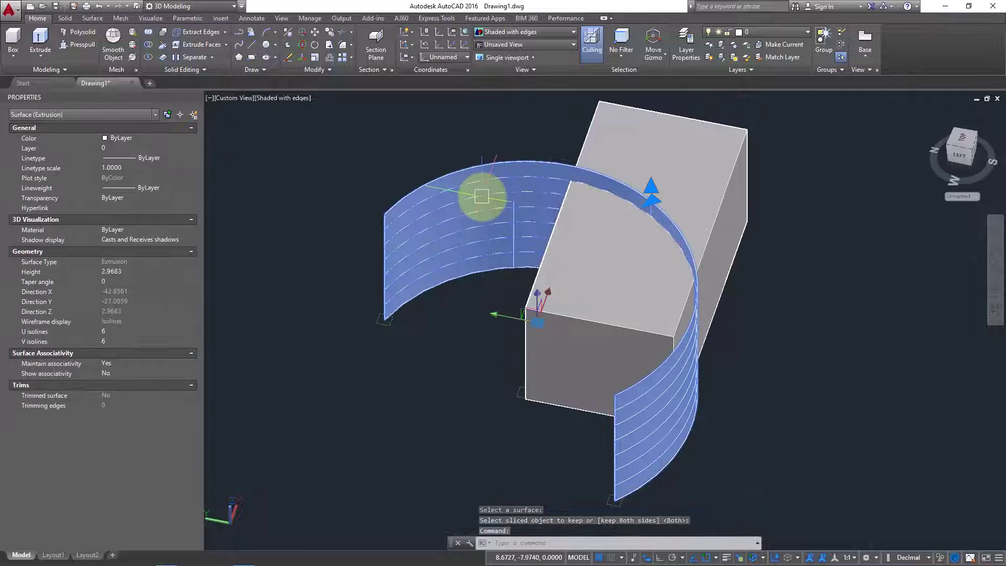
key(Delete)
click(608, 269)
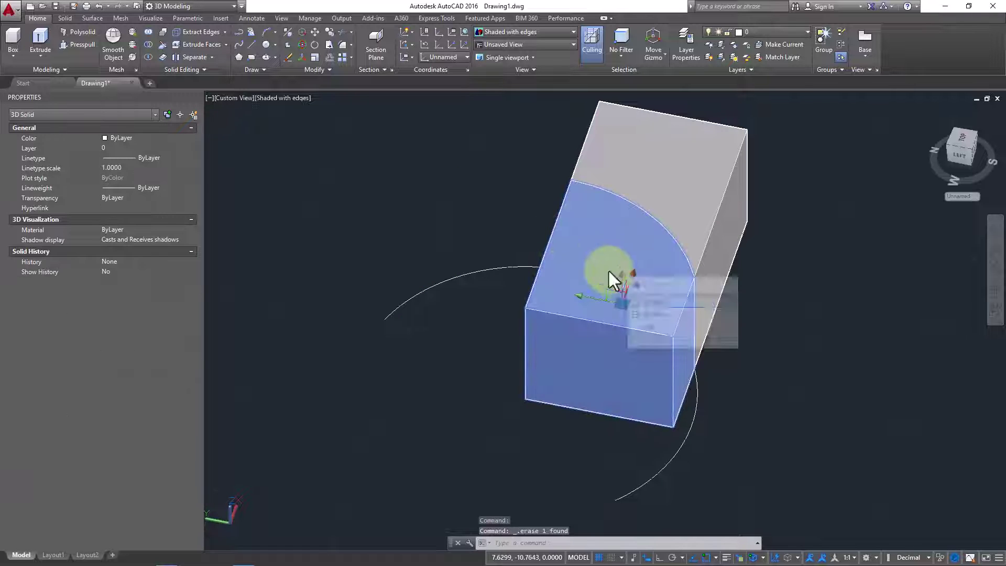
click(652, 301)
click(618, 297)
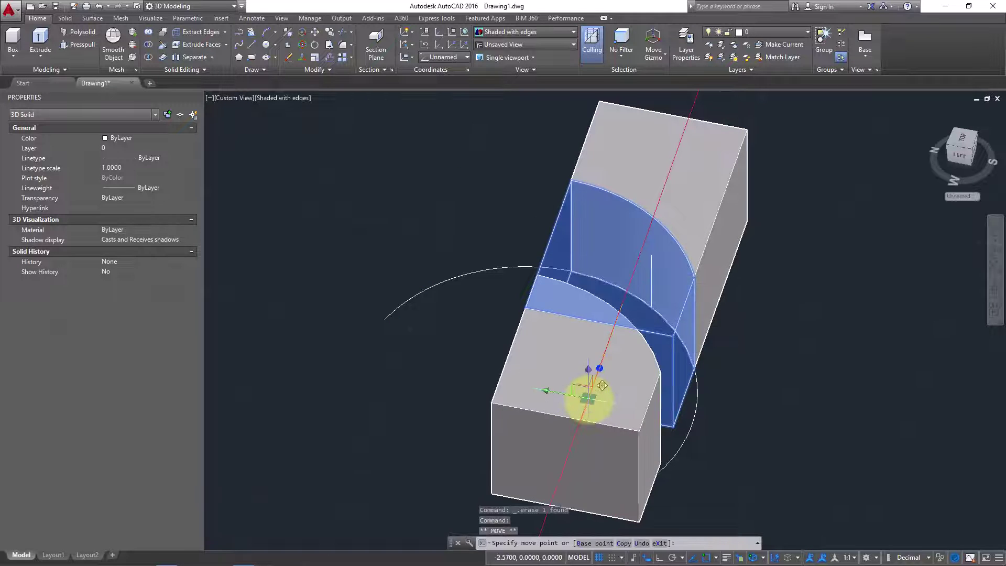
key(Escape)
shift+middle_drag(696, 400, 643, 400)
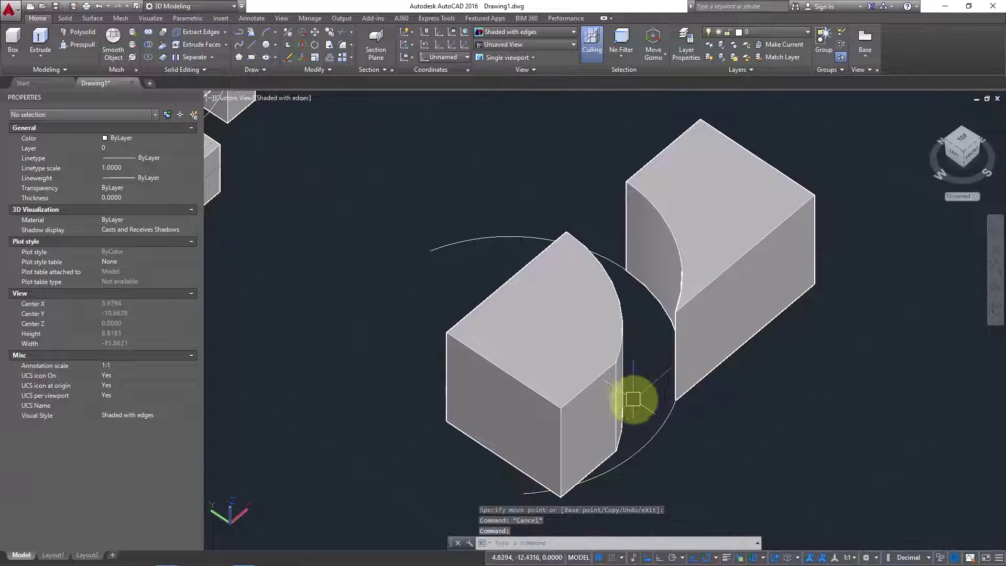
Step: Zoom, pan and orbit the view until the two wedge halves fill the viewport
scroll(646, 386, down, 3)
middle_drag(647, 382, 707, 375)
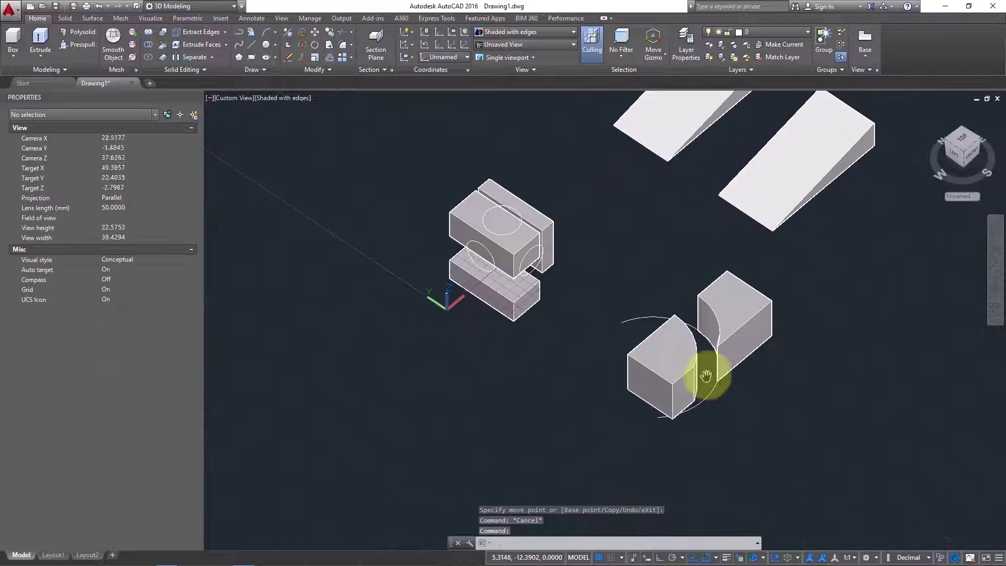
scroll(733, 416, up, 3)
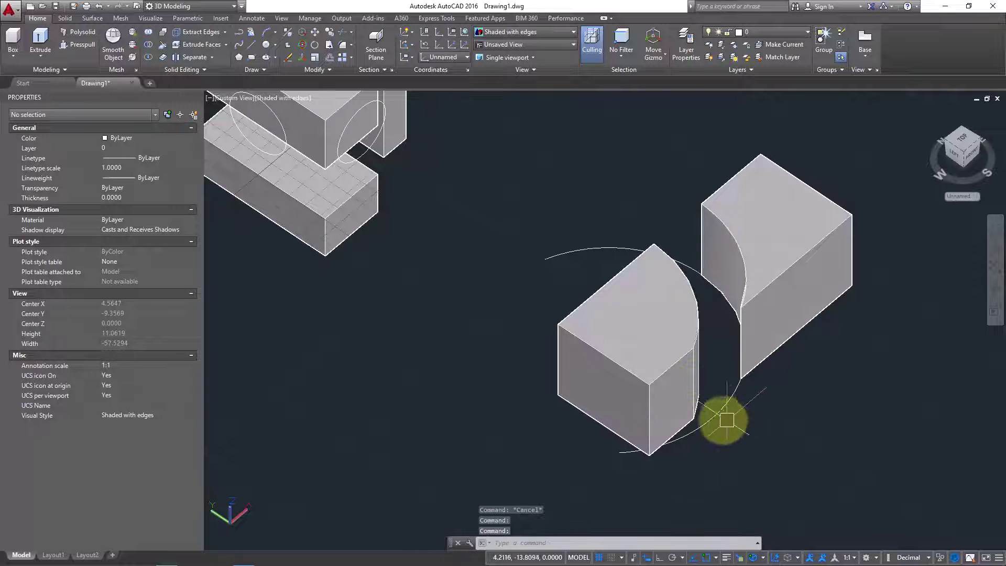
scroll(644, 398, down, 2)
shift+middle_drag(649, 416, 618, 460)
scroll(481, 341, up, 2)
scroll(391, 319, up, 3)
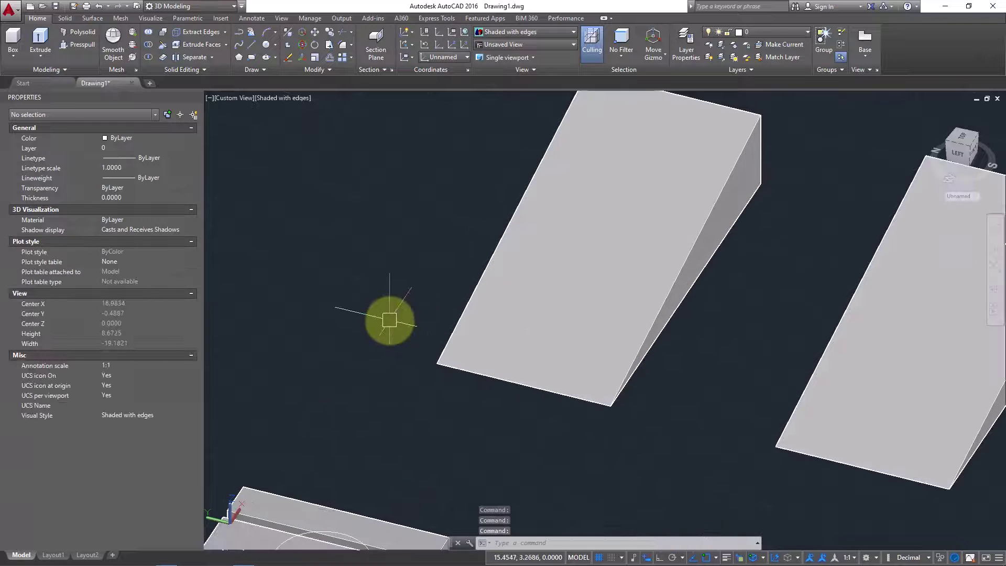
scroll(393, 319, down, 3)
middle_drag(393, 319, 451, 368)
scroll(451, 369, up, 2)
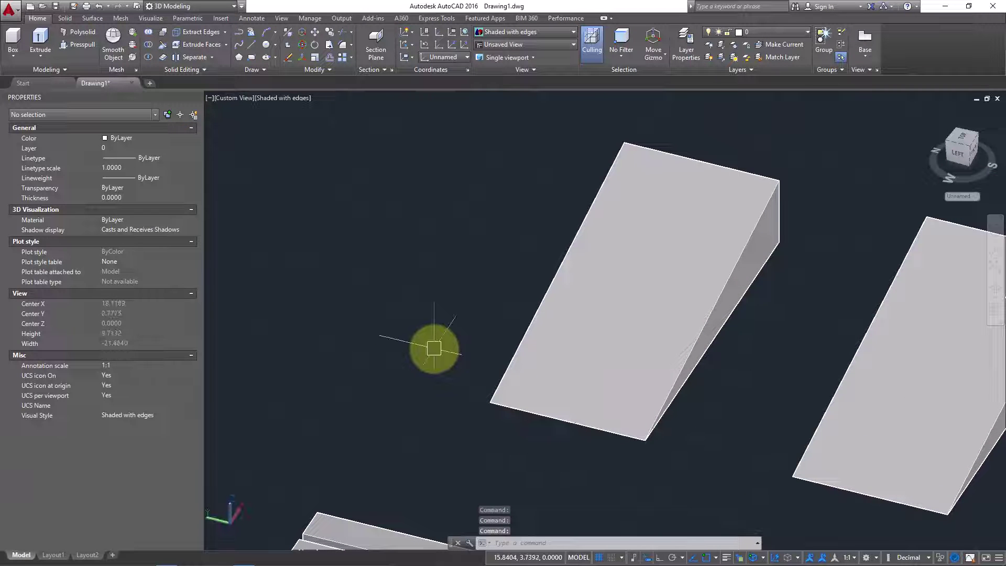
Step: Draw a four-point S-shaped spline across the nearer wedge with Ortho turned on
text(spl)
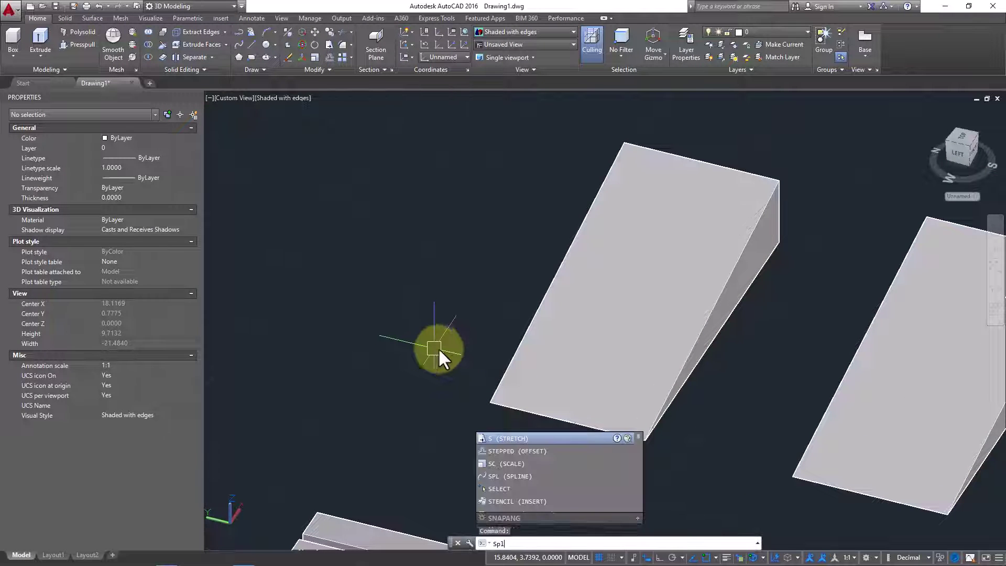
key(Return)
click(325, 368)
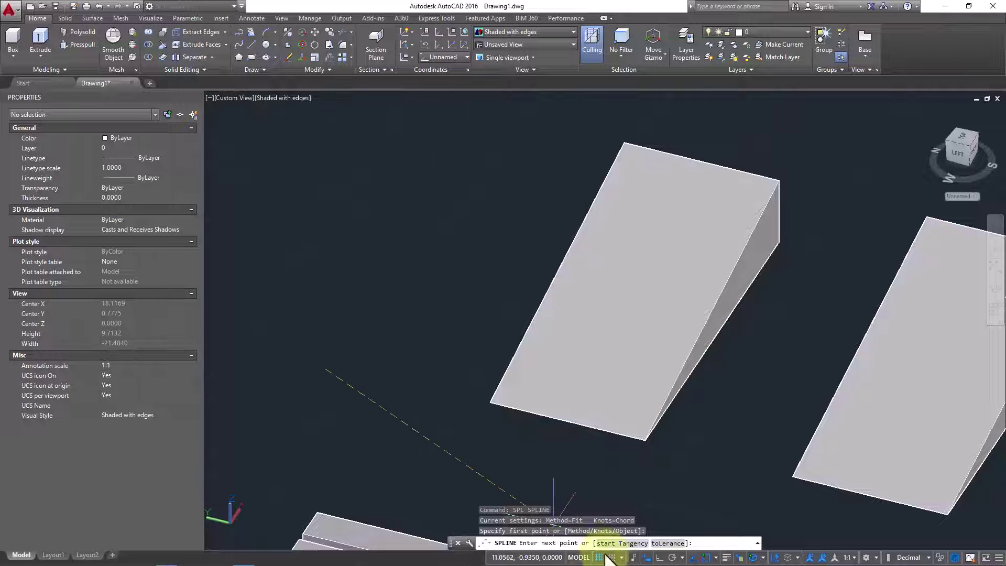
click(657, 558)
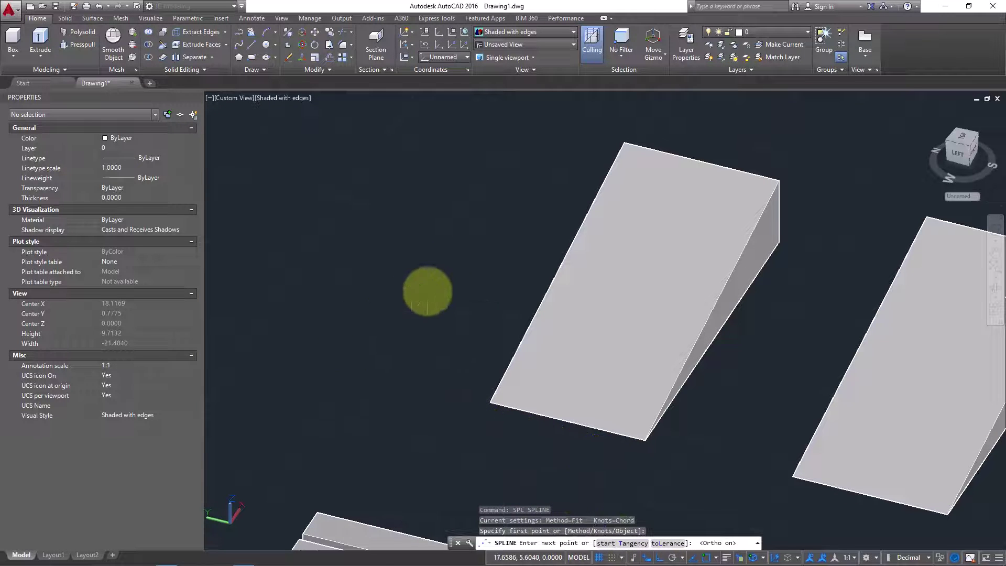
click(427, 292)
click(657, 343)
click(749, 355)
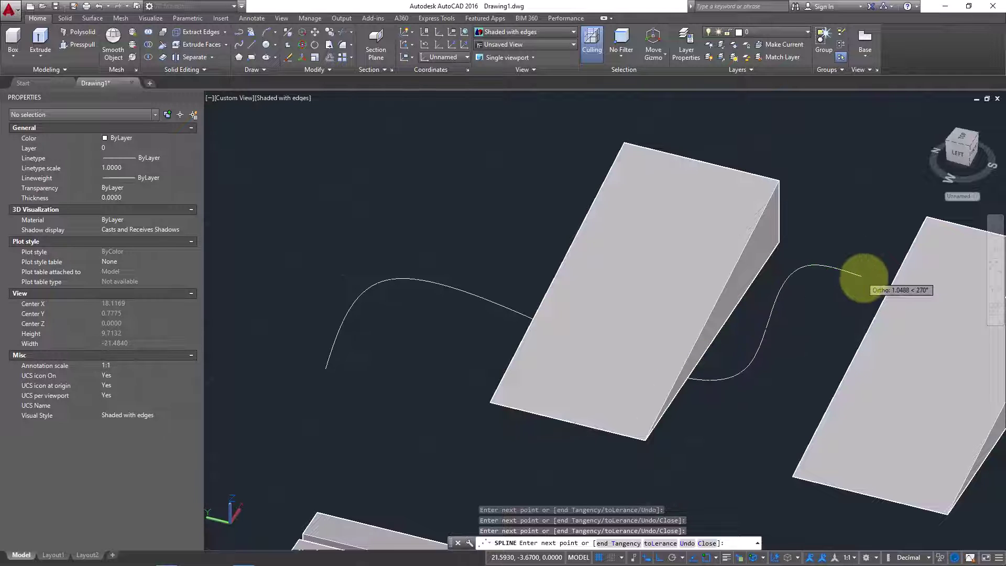
right_click(893, 292)
click(916, 300)
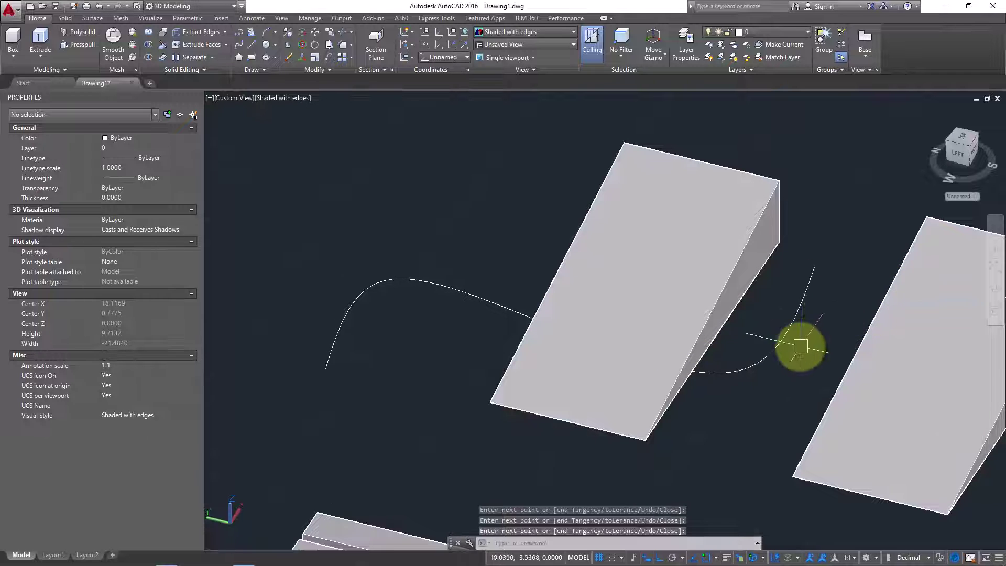
Step: Extrude the S-shaped spline upward into a wavy surface through the nearer wedge
text(ext)
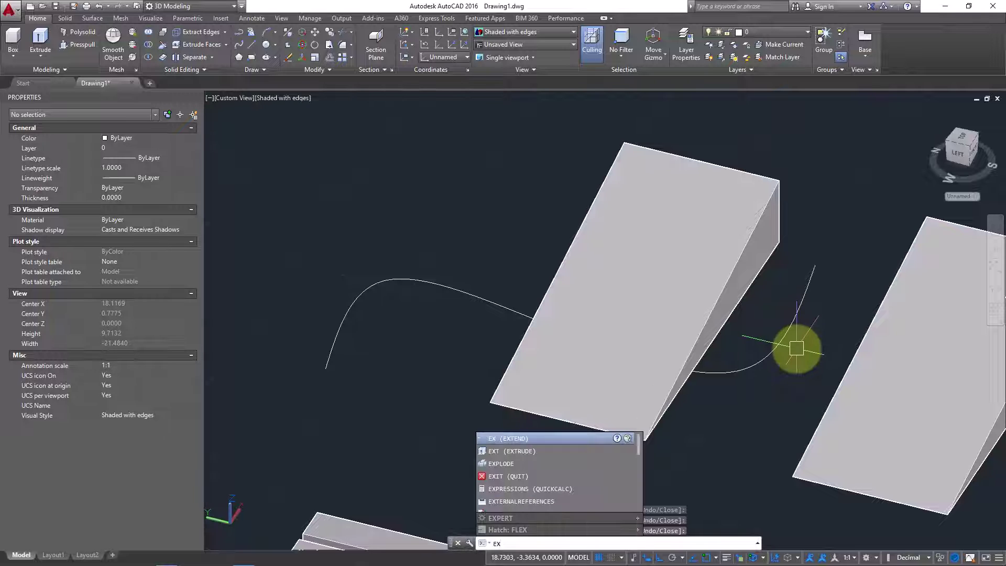
key(Return)
click(797, 365)
click(768, 337)
key(Return)
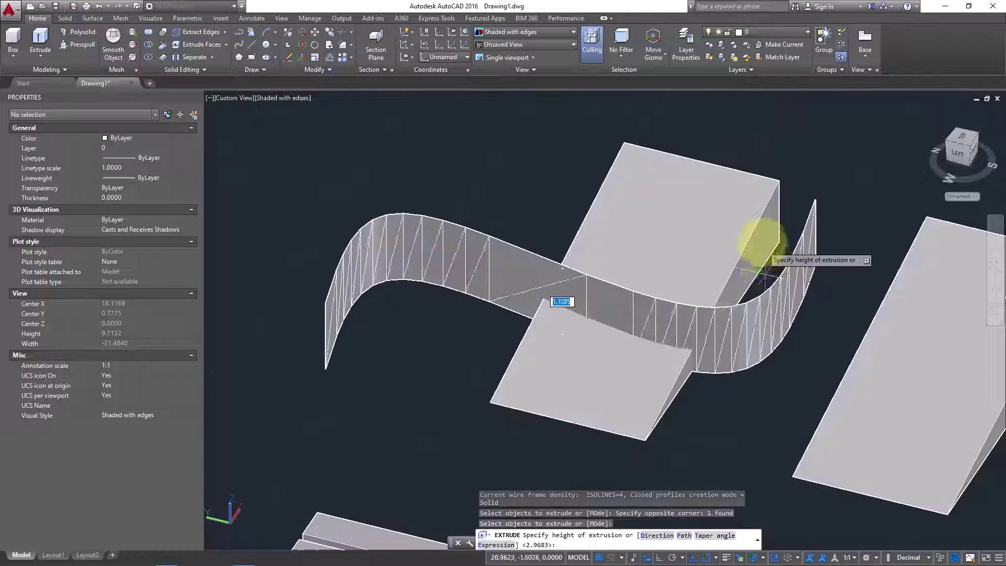
shift+middle_drag(709, 346, 749, 376)
click(703, 408)
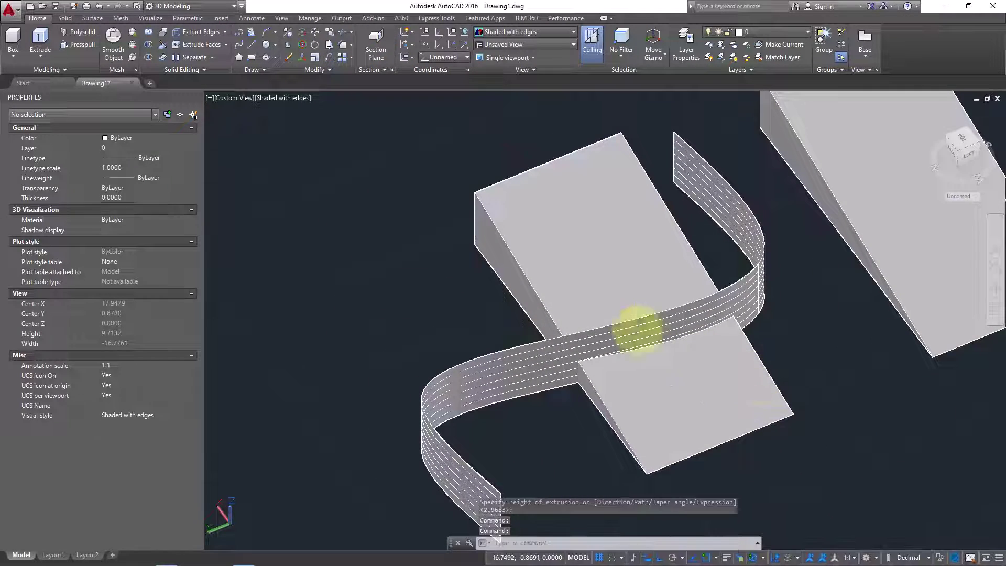
Step: Slice the nearer wedge with the S-shaped surface, keeping both sides
click(158, 43)
click(549, 213)
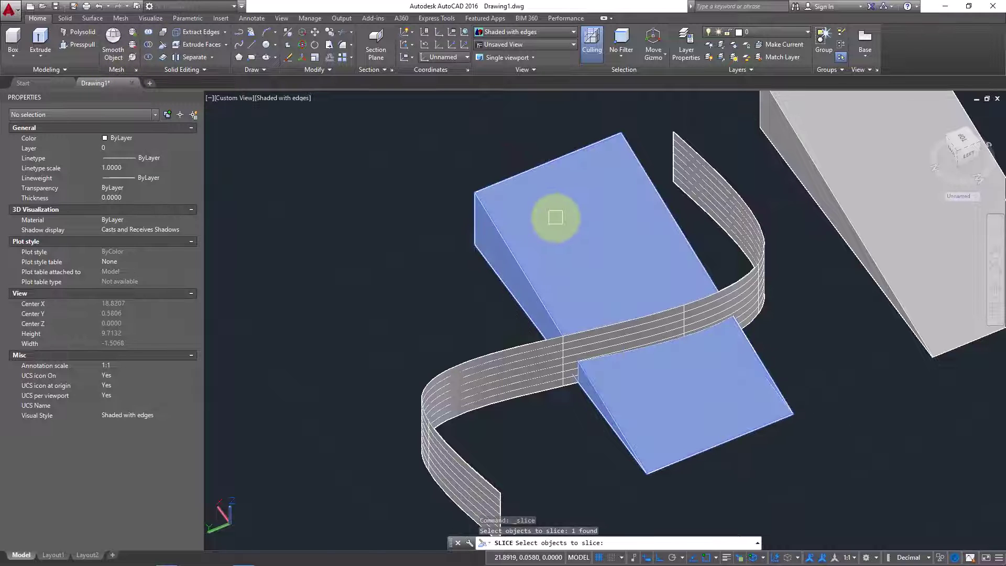
key(Return)
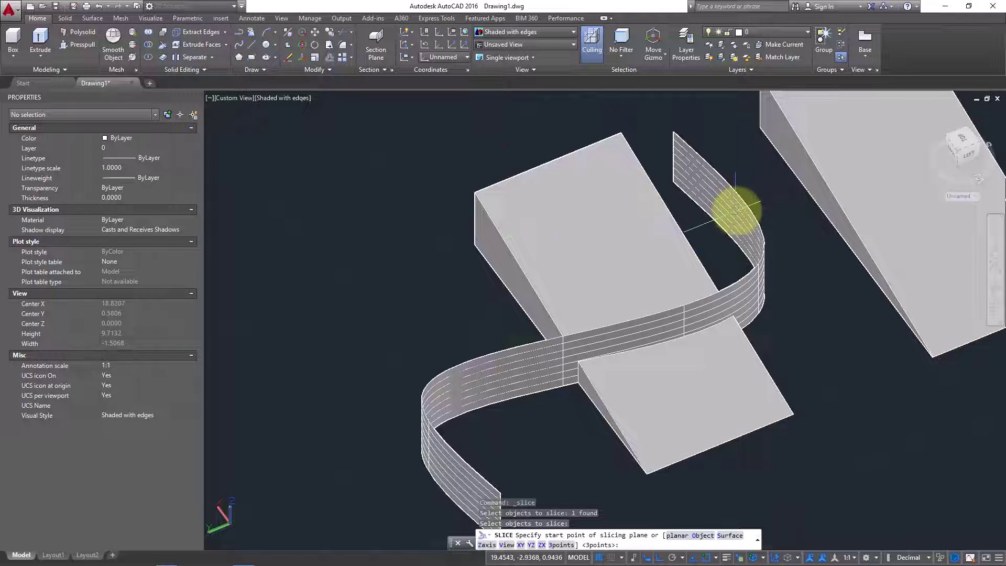
click(730, 535)
click(720, 203)
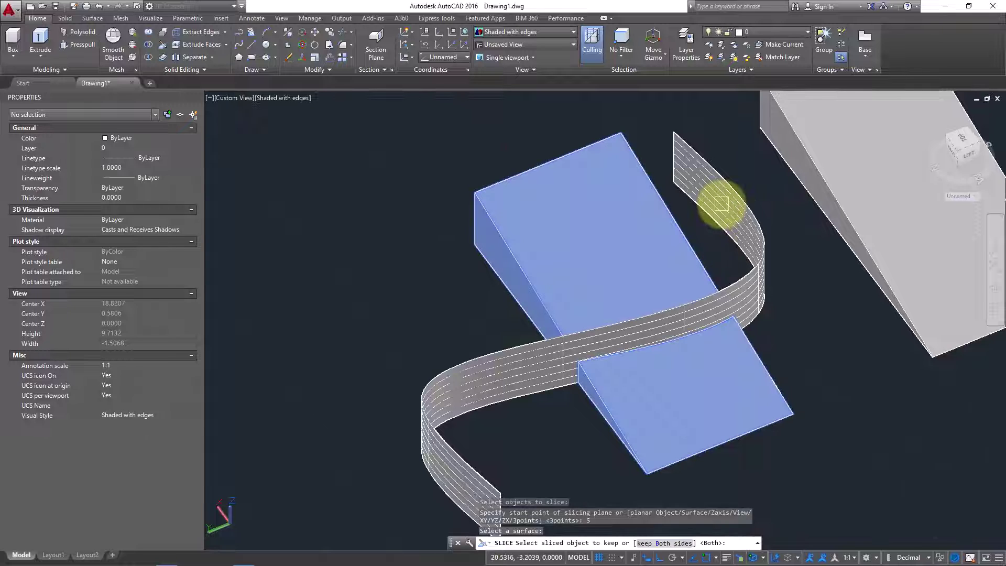
key(Return)
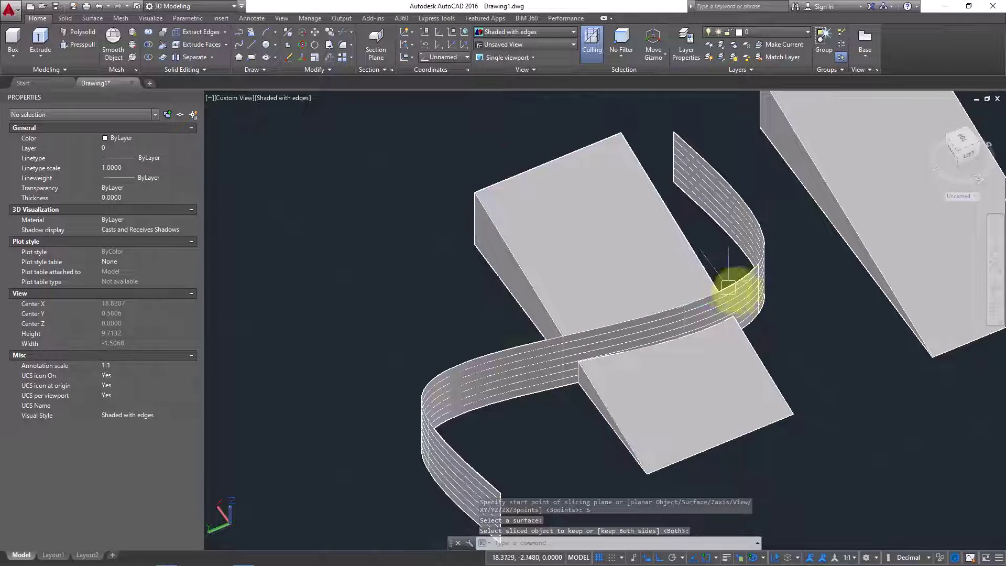
Step: Delete the leftover cut piece and orbit around the remaining wedge and surface
click(162, 45)
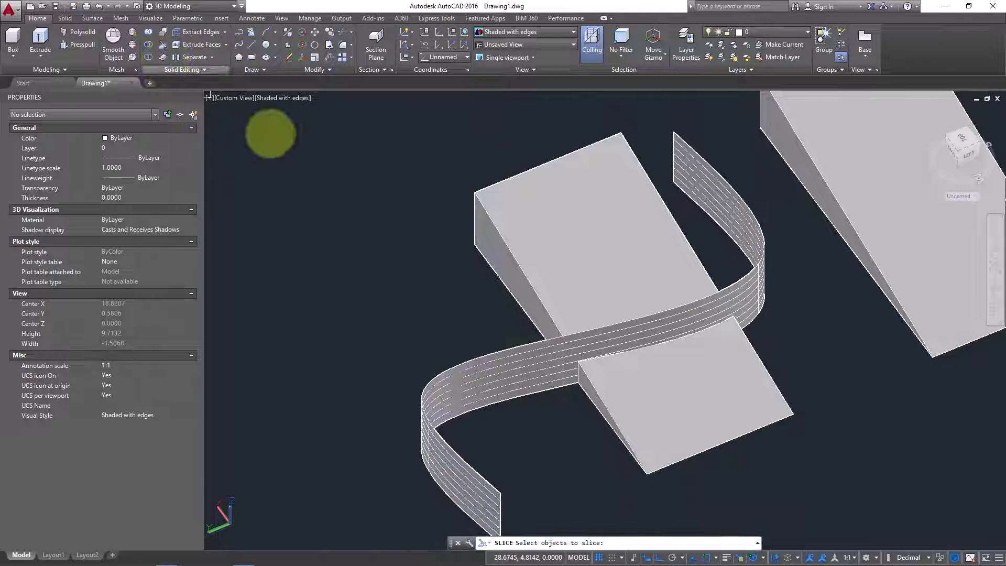
click(524, 212)
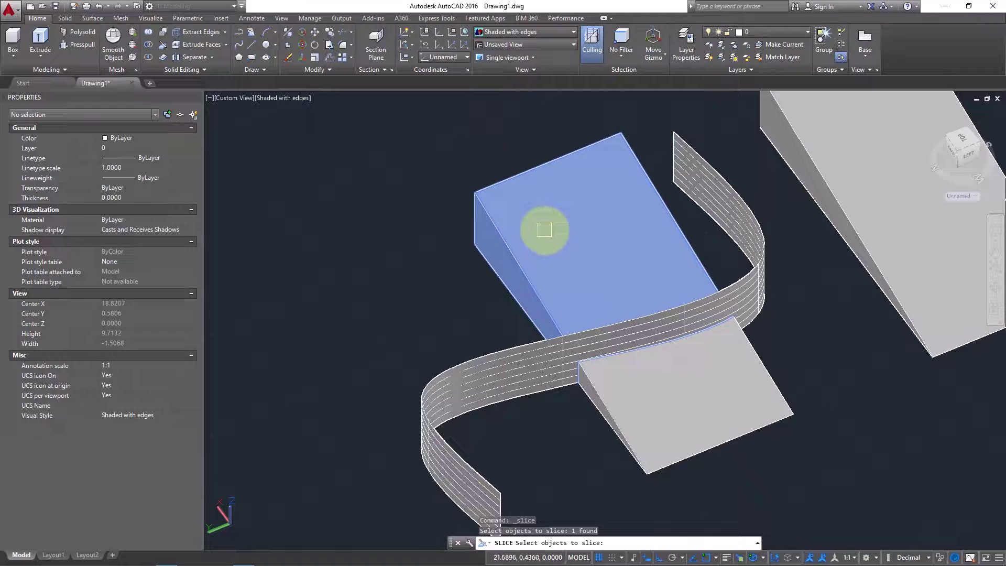
key(Escape)
click(547, 216)
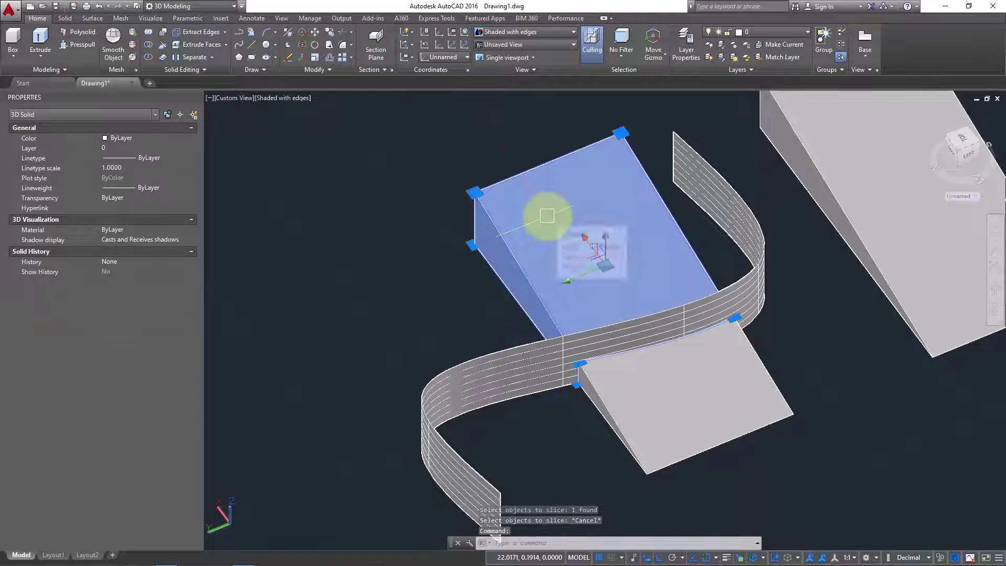
key(Delete)
mouse_move(594, 400)
shift+middle_down()
mouse_move(788, 368)
mouse_move(644, 386)
shift+middle_up()
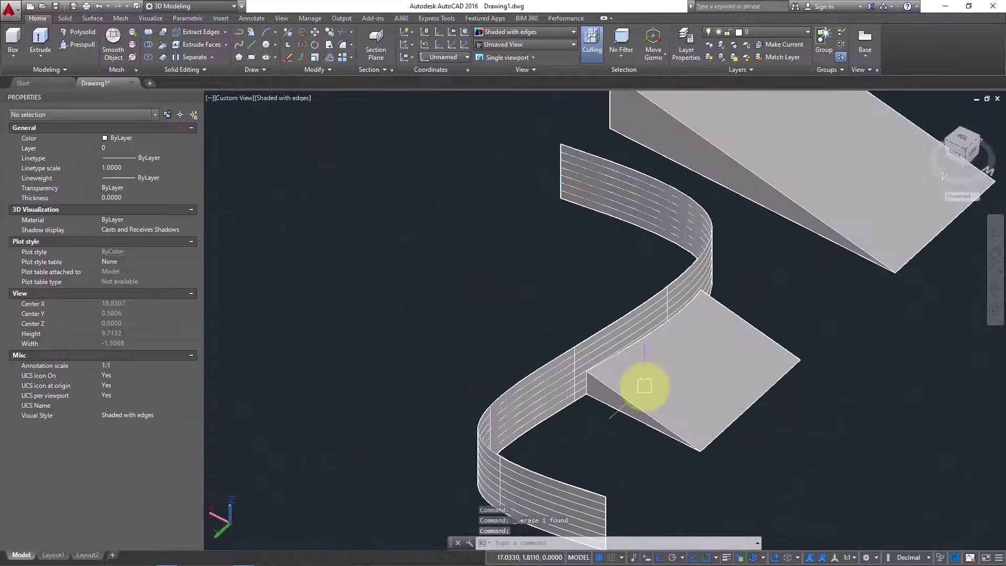
Step: Pan, orbit and zoom the view to an empty area near the origin
scroll(566, 292, down, 4)
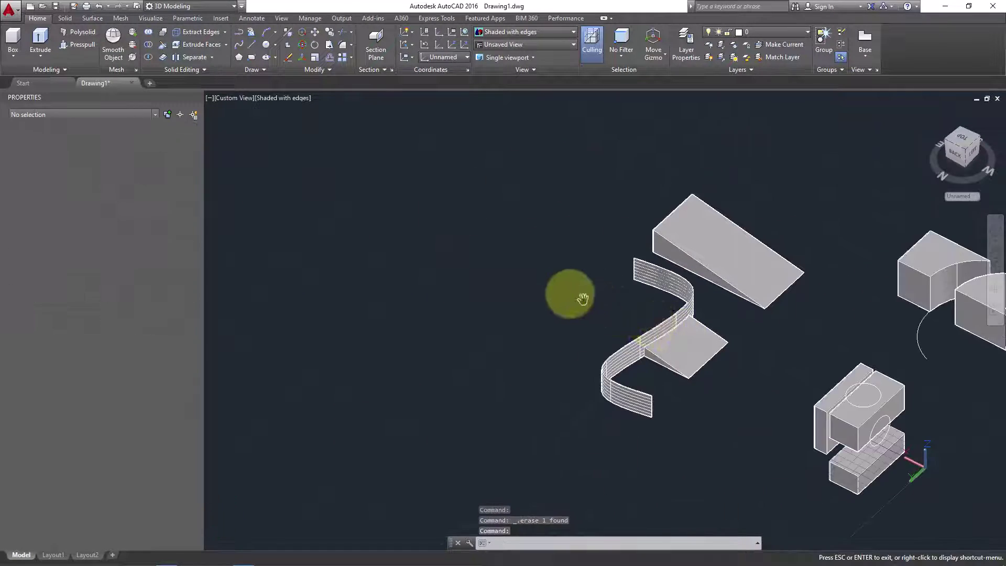
middle_drag(774, 426, 624, 417)
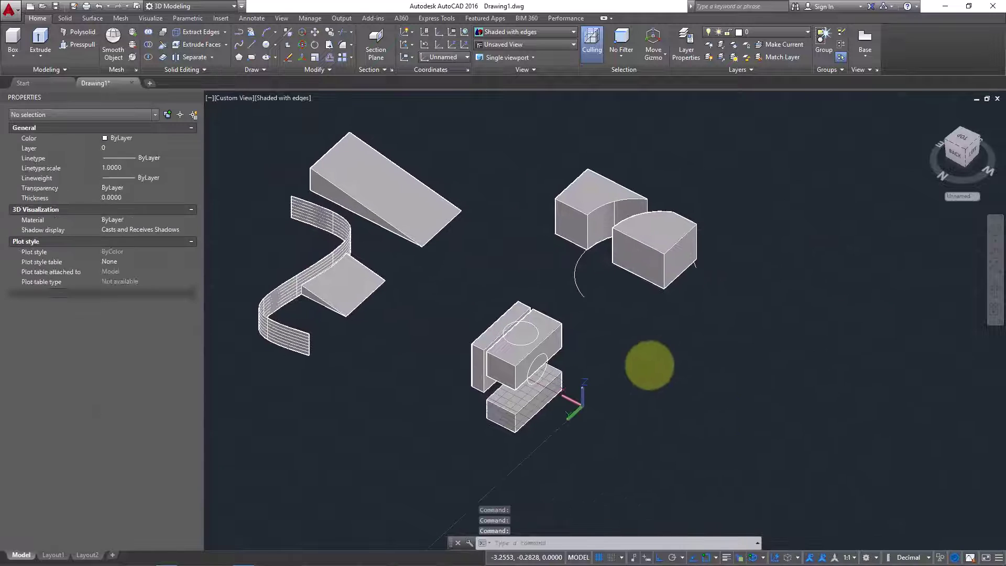
scroll(649, 364, up, 2)
middle_drag(649, 363, 510, 357)
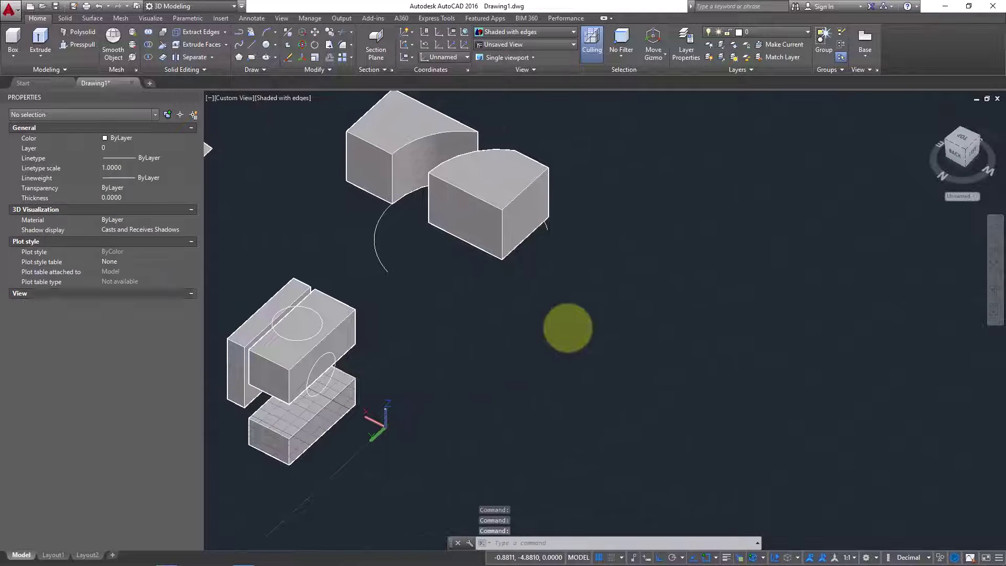
scroll(560, 328, up, 3)
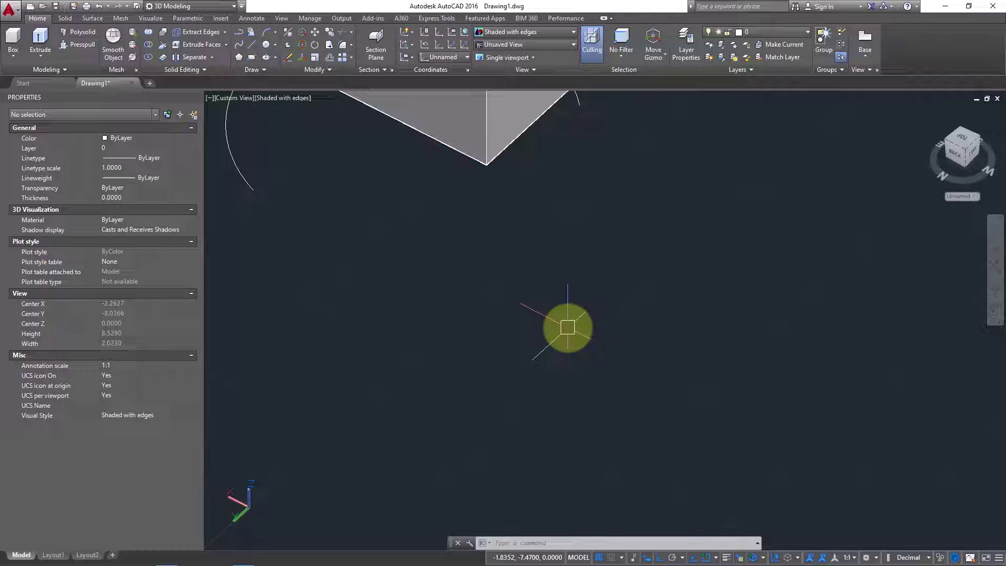
middle_drag(539, 291, 460, 291)
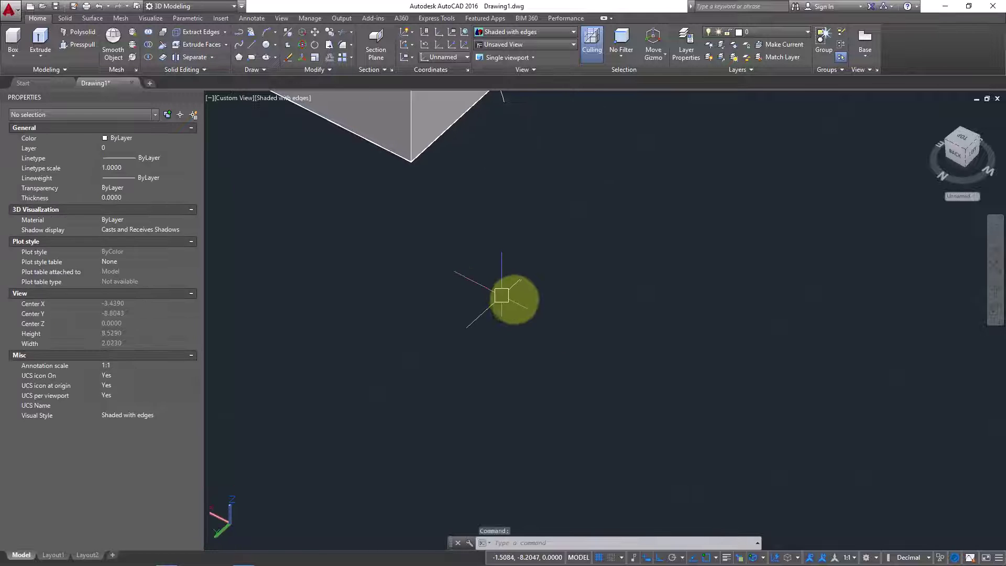
shift+middle_drag(531, 285, 511, 325)
key(Escape)
scroll(538, 300, up, 3)
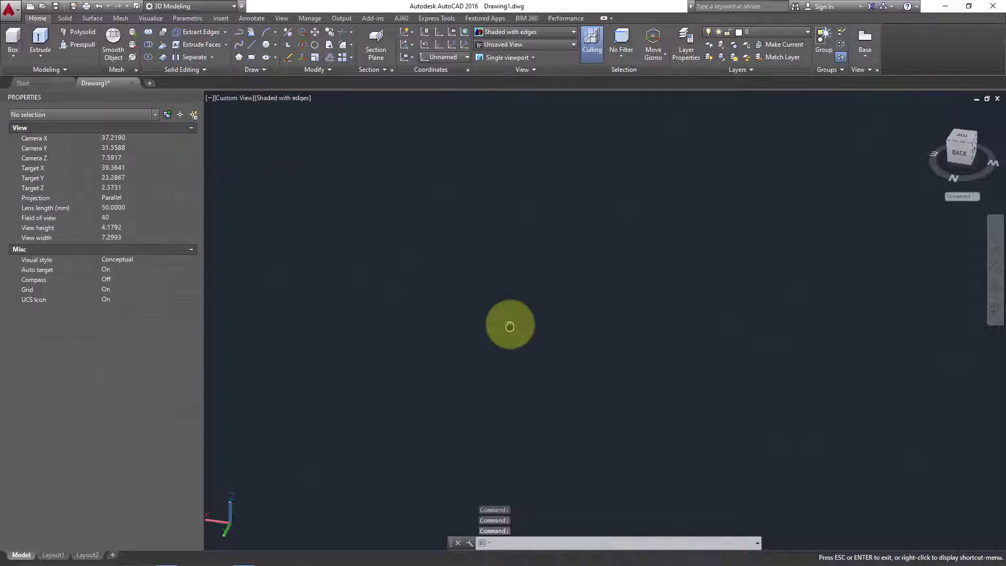
Step: Draw a horizontal line in open space as the first pipe path
text(l)
key(Return)
click(533, 315)
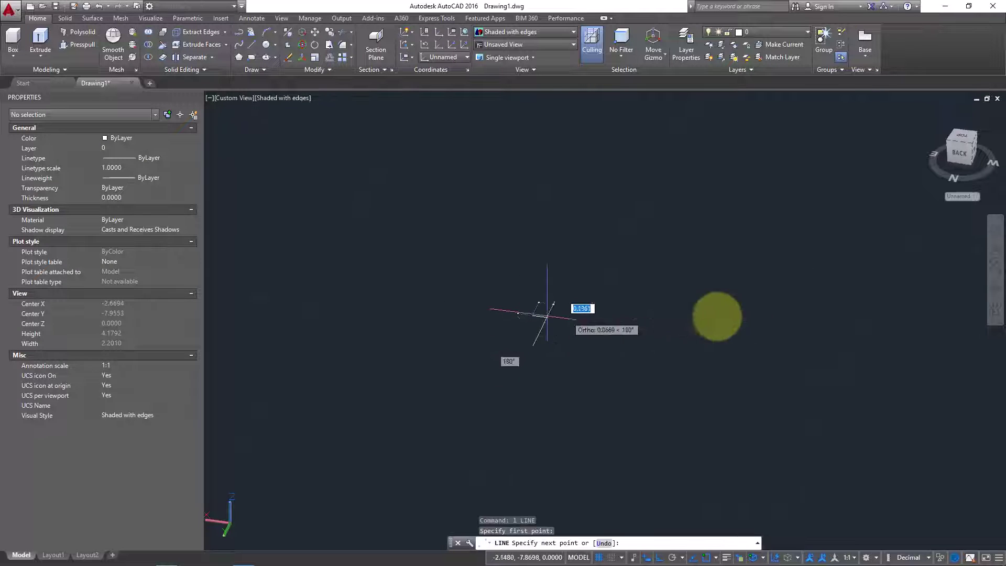
click(917, 348)
key(Escape)
middle_drag(723, 375, 714, 344)
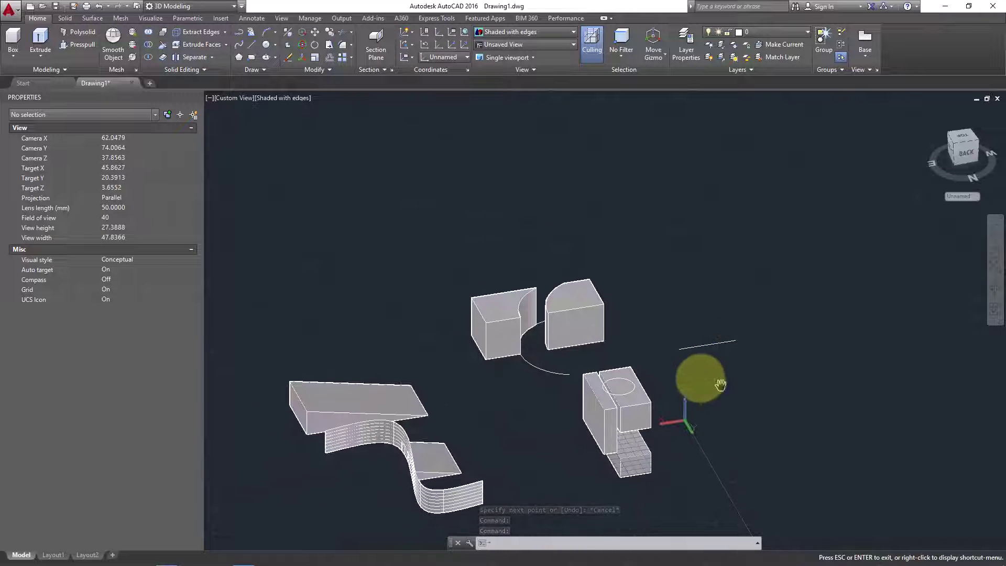
scroll(695, 359, up, 3)
scroll(695, 359, down, 4)
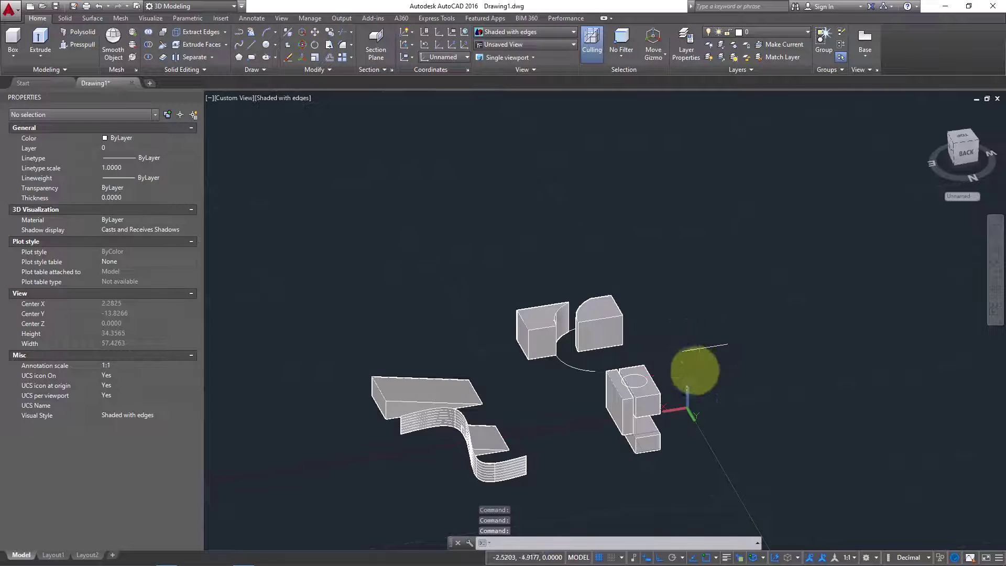
scroll(681, 380, up, 5)
scroll(615, 350, up, 5)
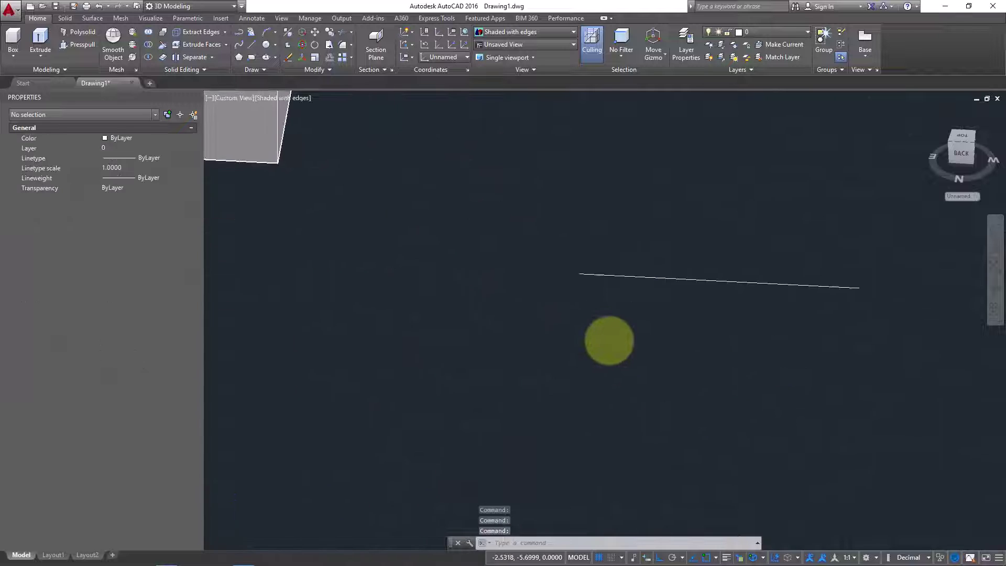
middle_drag(582, 339, 532, 366)
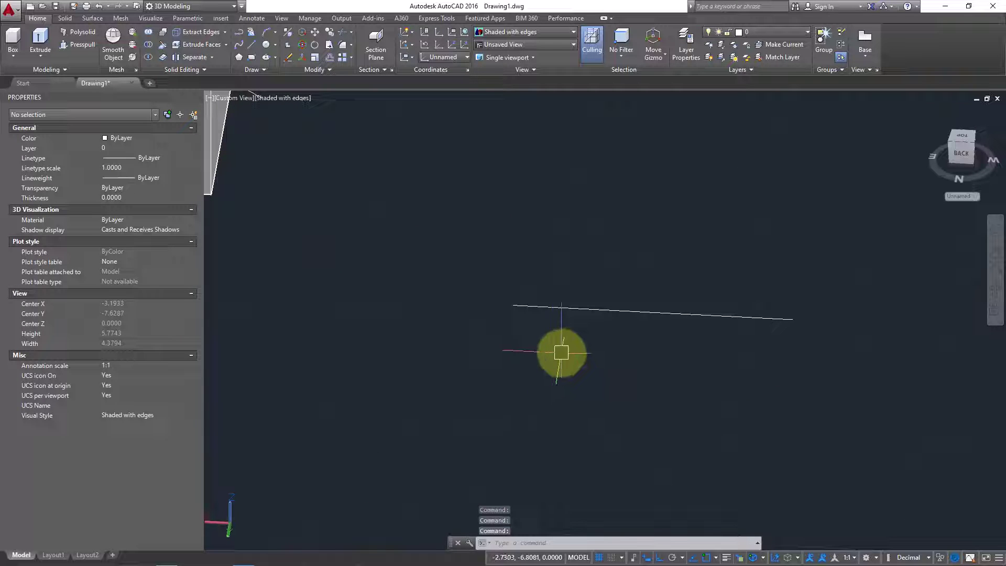
Step: Draw a vertical line rising from the origin, perpendicular to the horizontal line
text(l)
key(Return)
click(652, 313)
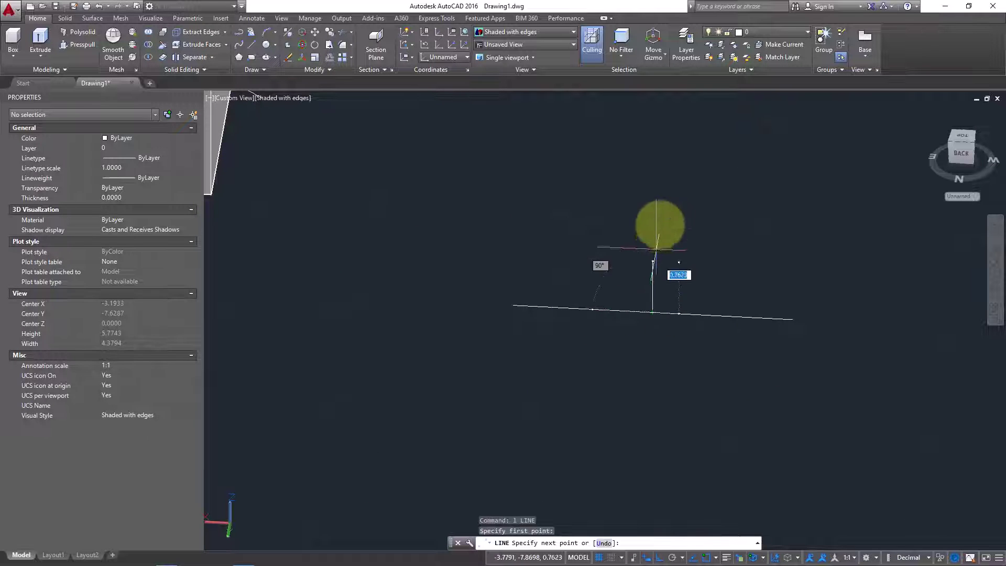
click(655, 102)
key(Escape)
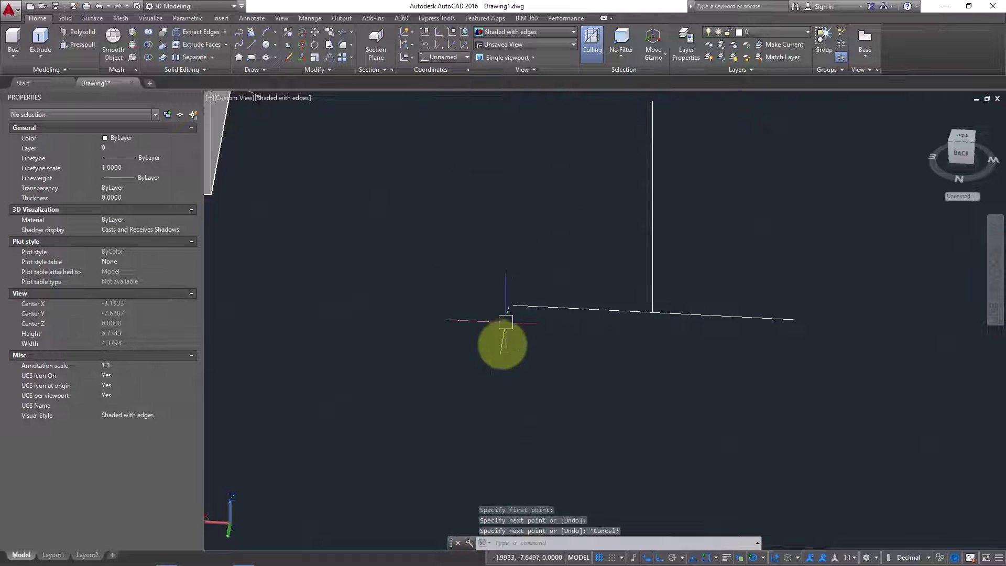
text(c)
key(Return)
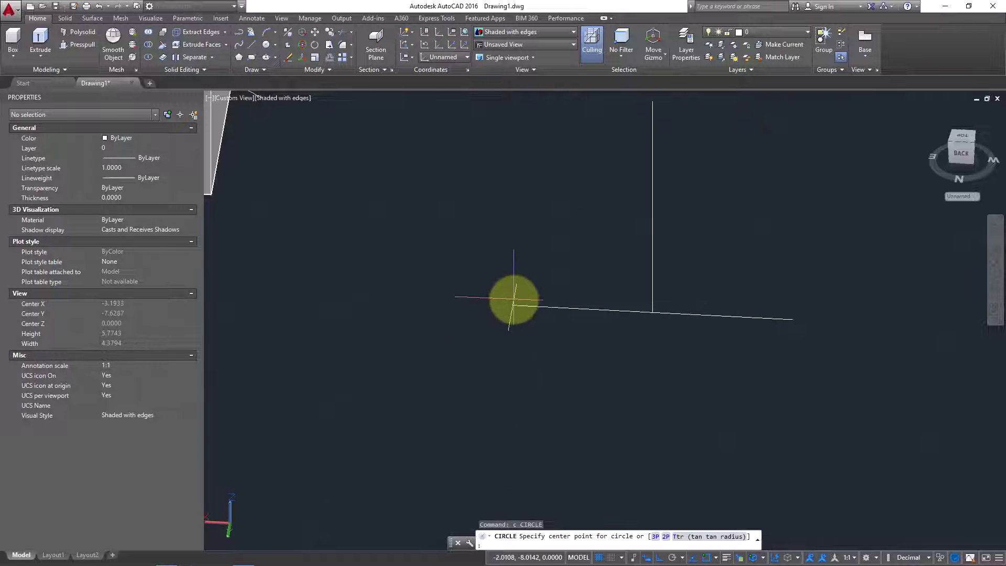
Step: Draw 0.2-radius circles at the horizontal line's end and the vertical line's top
click(513, 305)
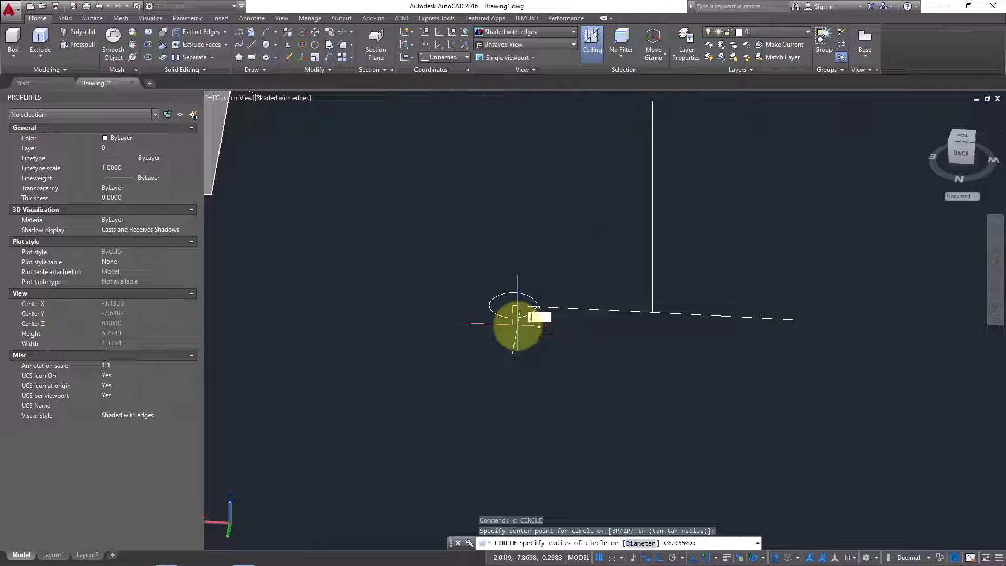
text(.2)
key(Return)
middle_drag(730, 315, 720, 400)
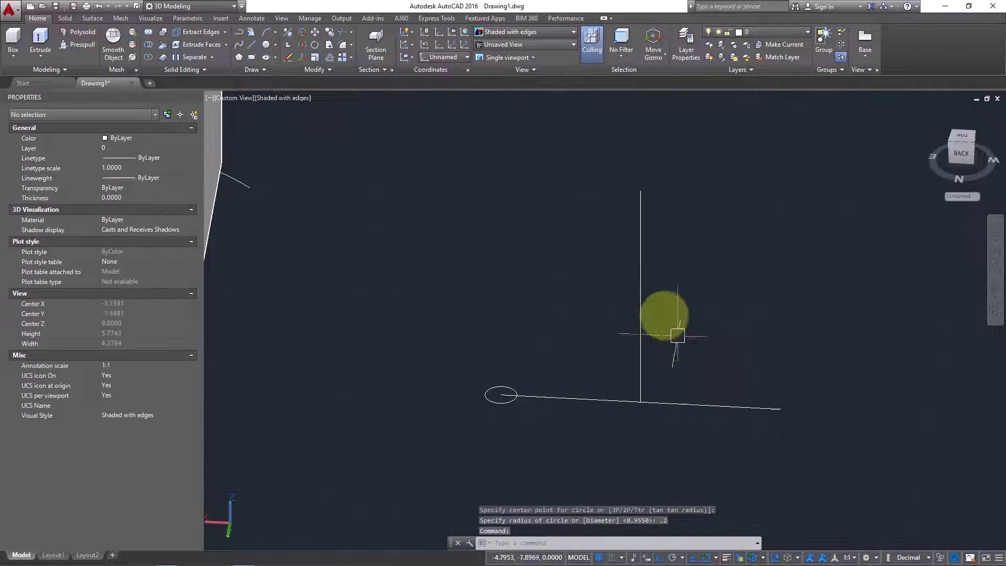
text(c)
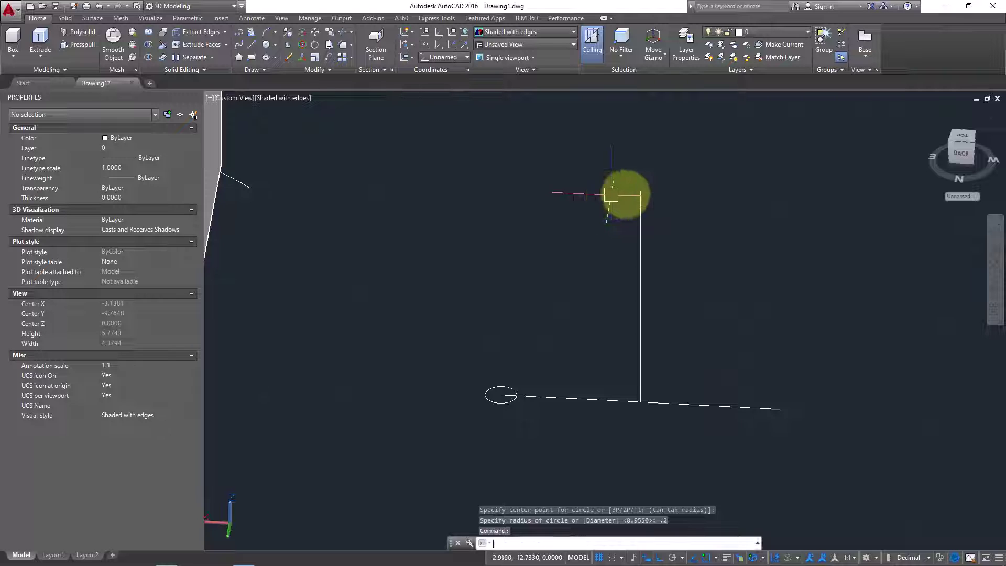
key(Return)
click(640, 191)
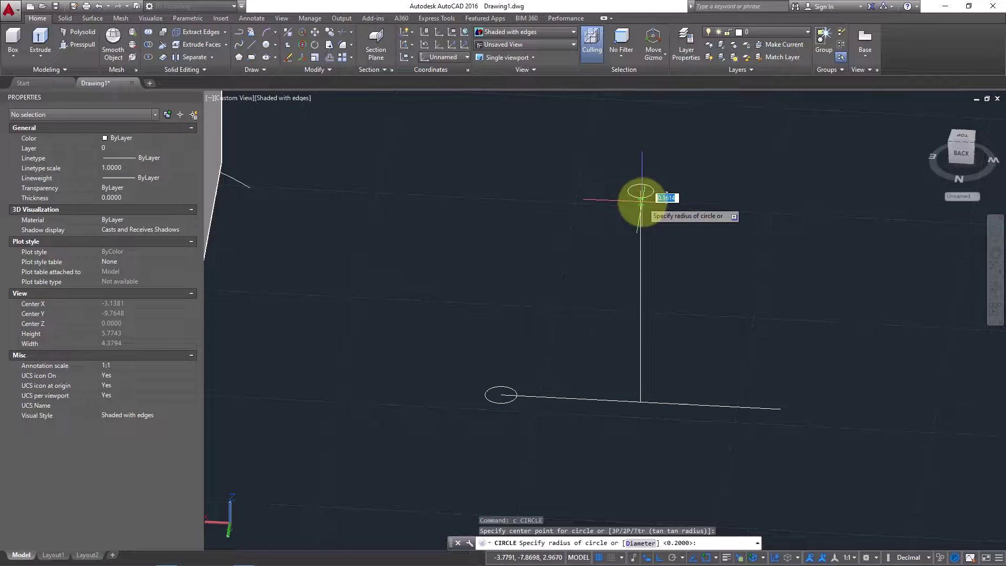
text(.2)
key(Return)
Step: Start MOVE and window-select the horizontal line with its circle
mouse_move(681, 425)
shift+middle_down()
mouse_move(738, 402)
mouse_move(703, 410)
shift+middle_up()
scroll(540, 439, up, 2)
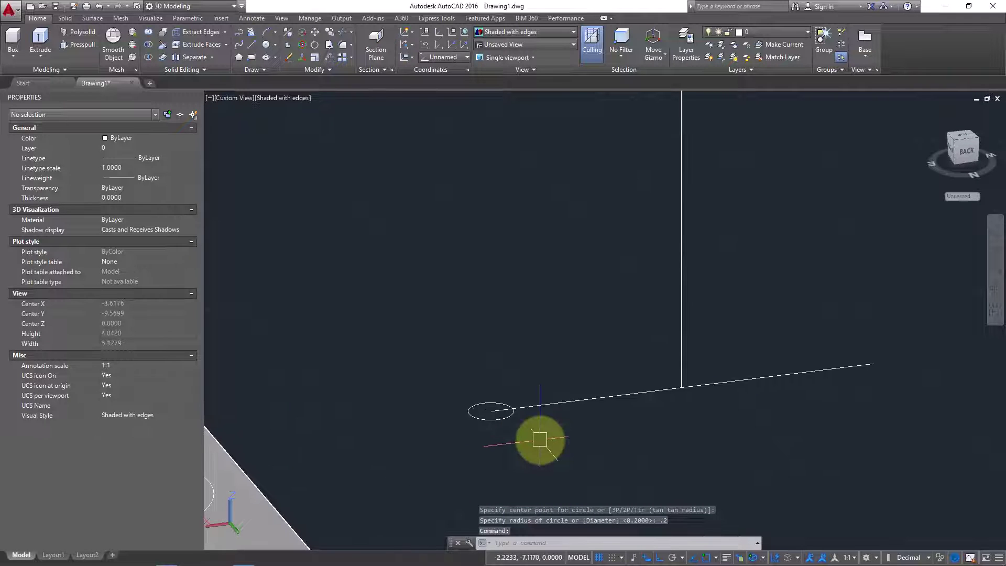
text(m)
key(Return)
click(543, 440)
click(485, 393)
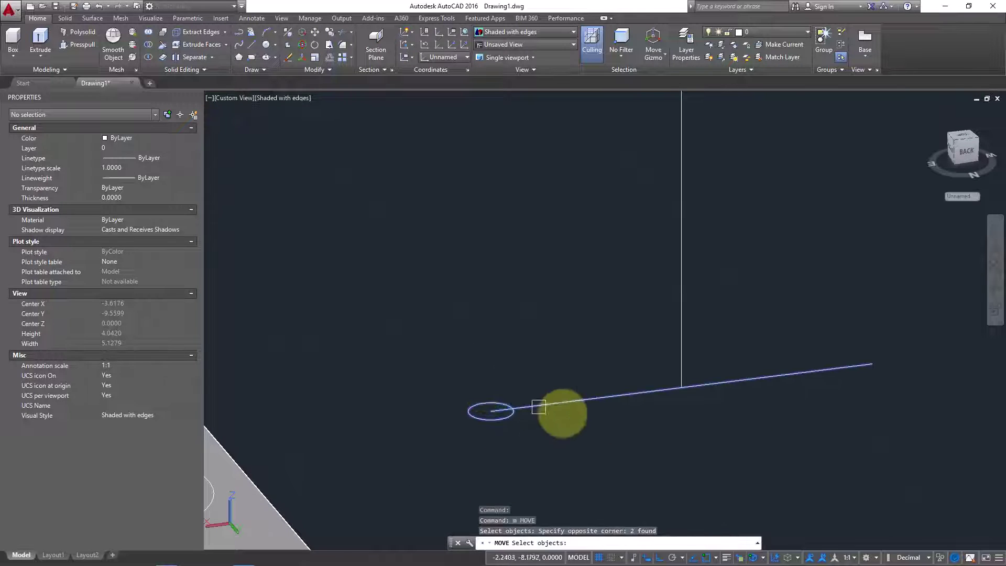
key(Return)
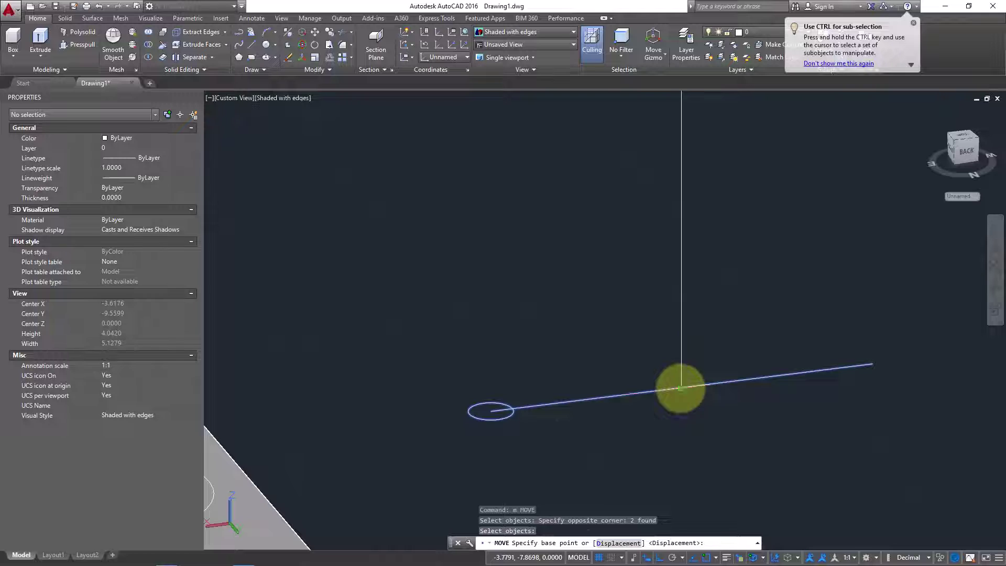
Step: Move the horizontal line and circle from its end to the vertical line's midpoint
click(680, 388)
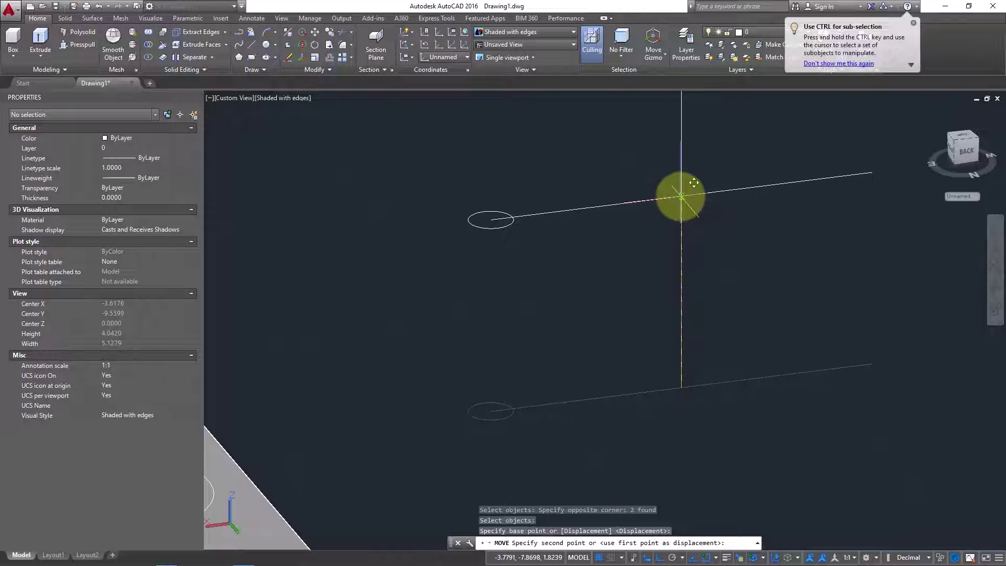
mouse_move(681, 199)
shift+middle_down()
mouse_move(659, 215)
mouse_move(680, 207)
shift+middle_up()
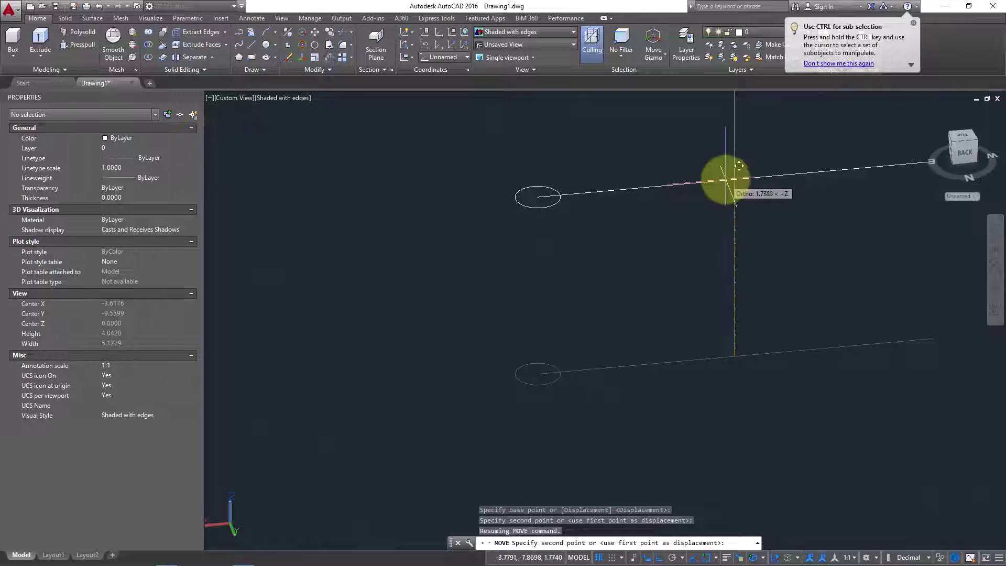
shift+right_click(725, 180)
click(754, 263)
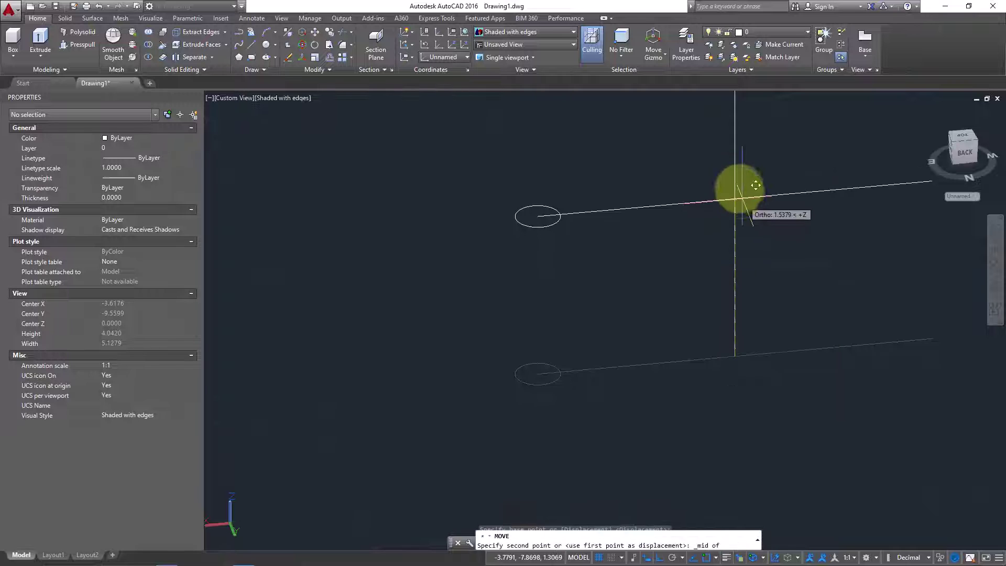
click(735, 201)
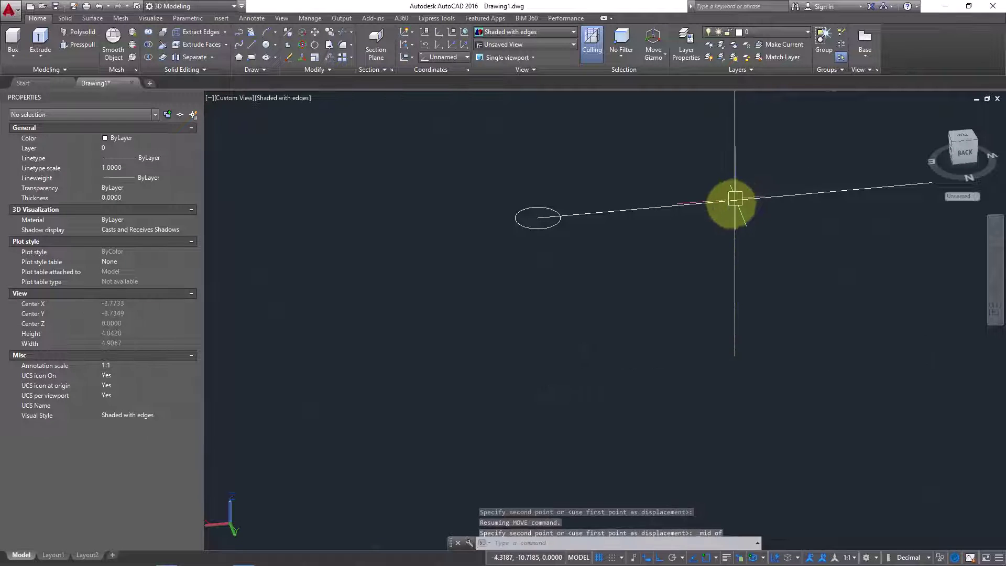
scroll(646, 288, down, 5)
middle_drag(663, 237, 599, 294)
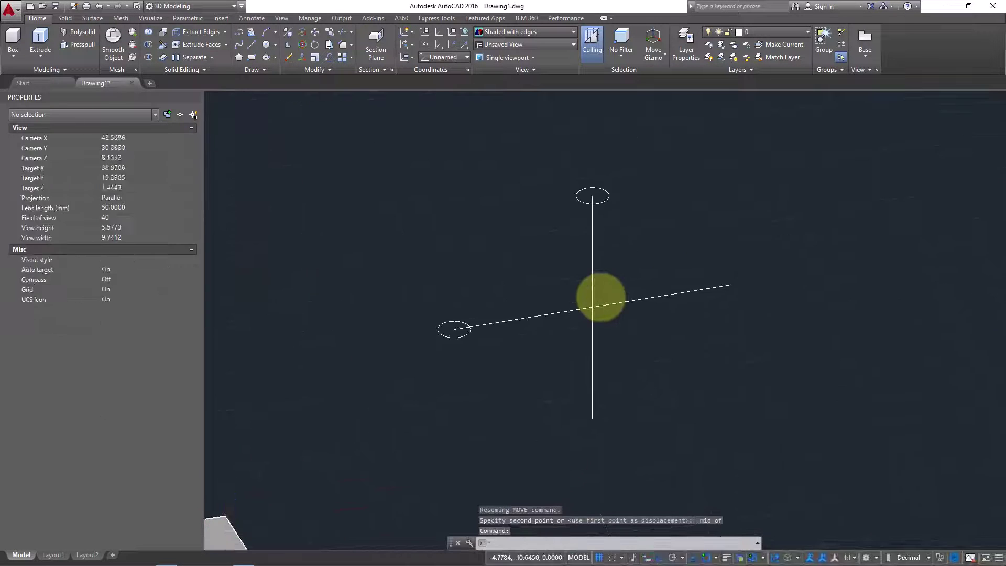
scroll(600, 297, up, 3)
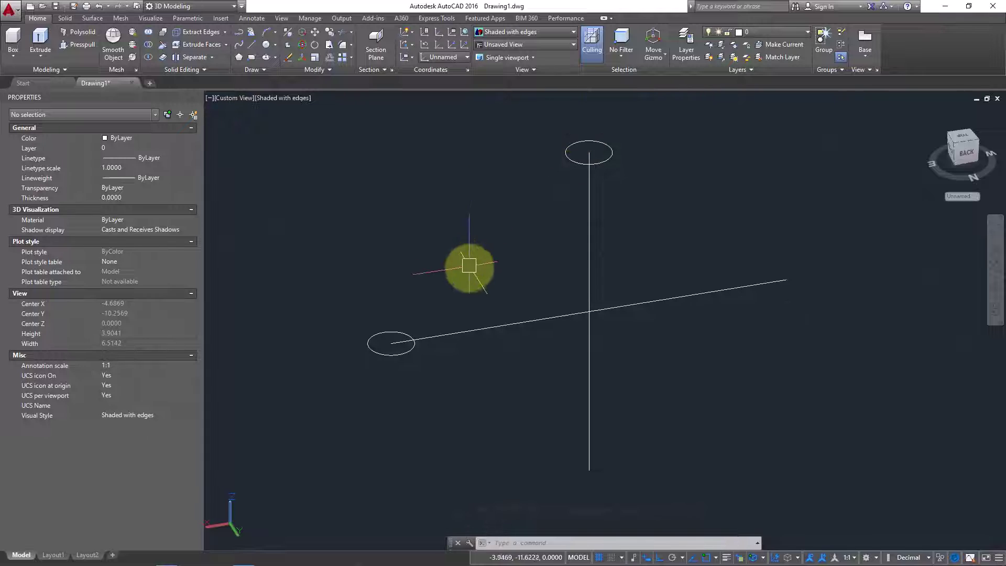
middle_drag(464, 265, 482, 262)
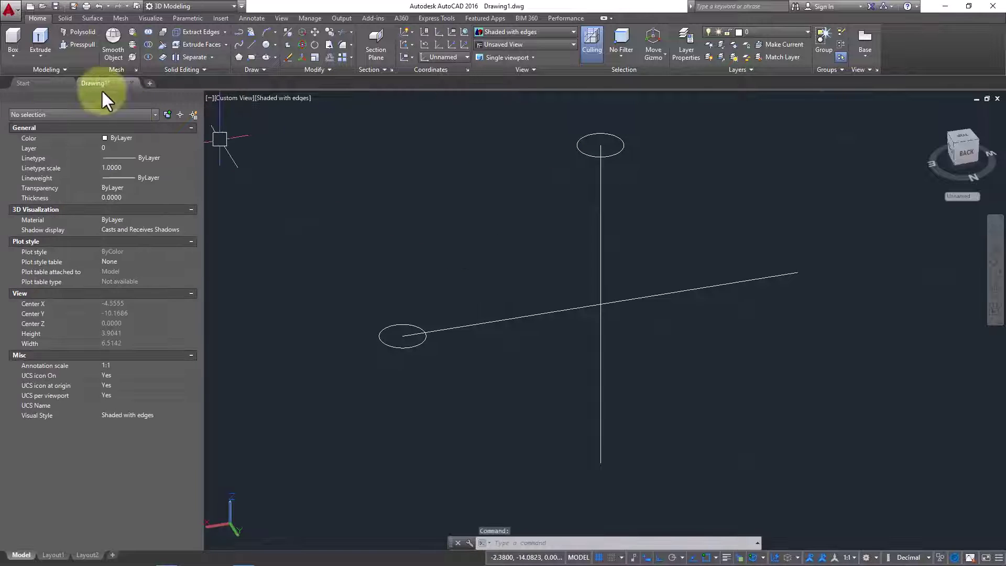
Step: Extrude the top circle as a surface down to the vertical line's bottom end
click(46, 40)
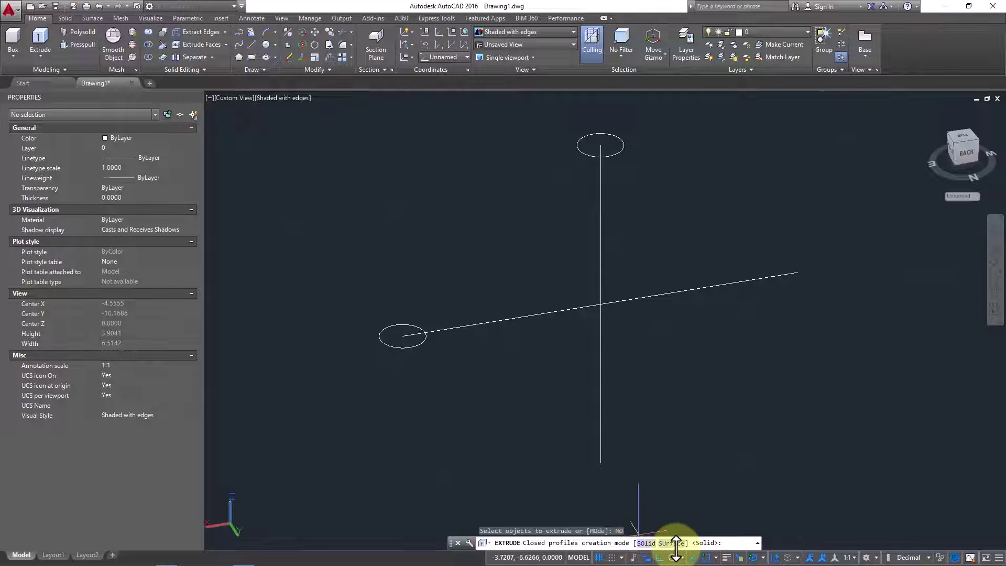
click(672, 543)
click(615, 151)
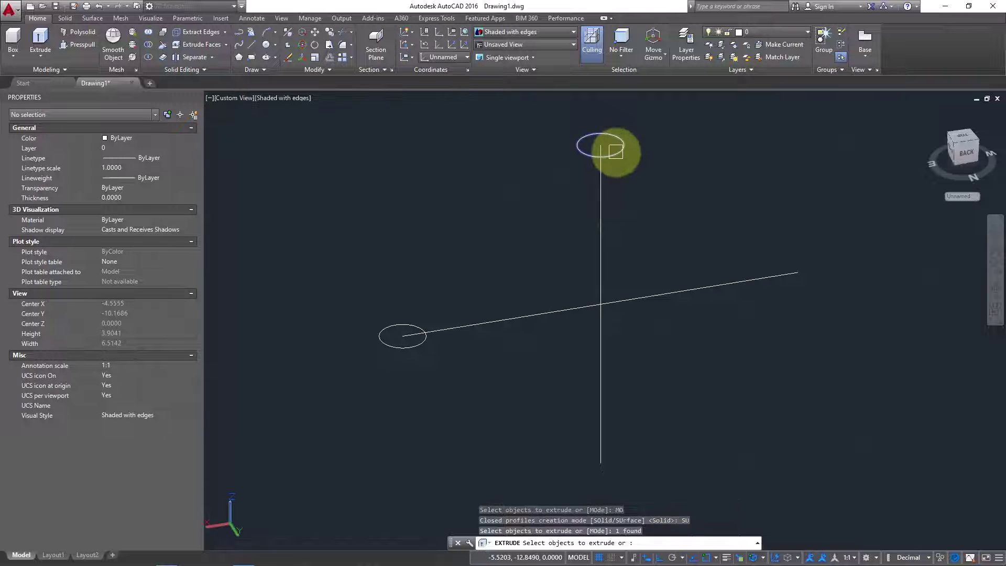
key(Return)
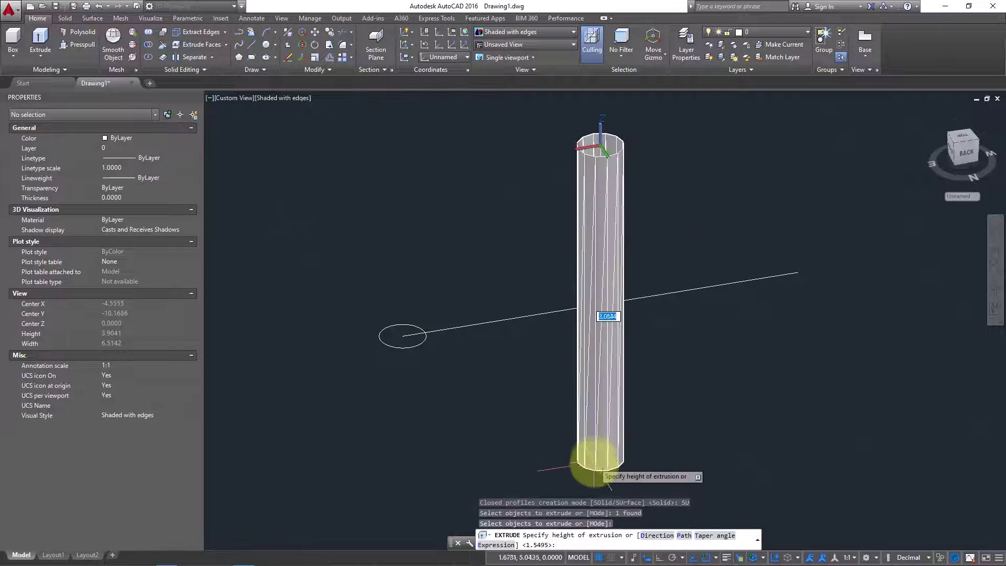
click(599, 460)
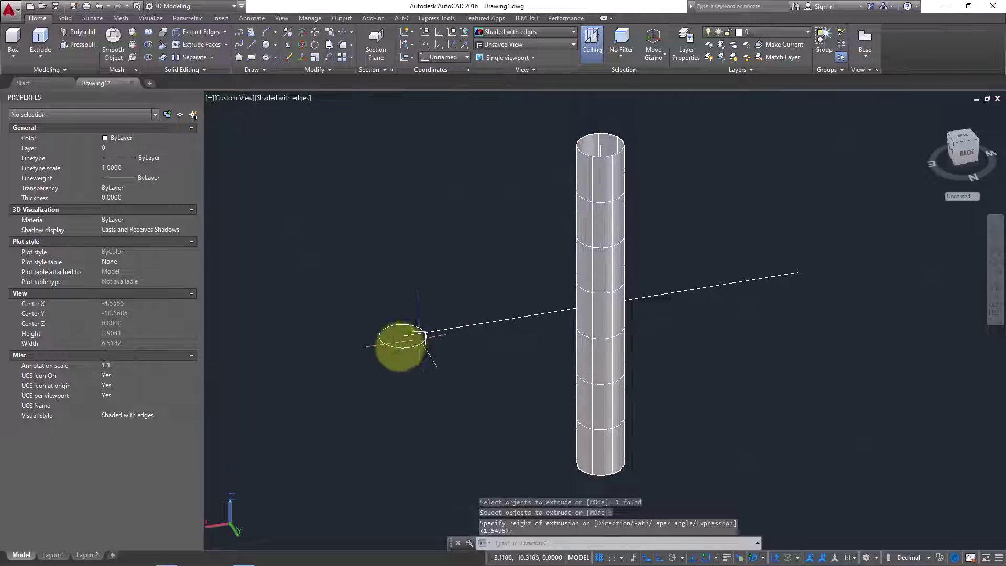
scroll(402, 341, up, 2)
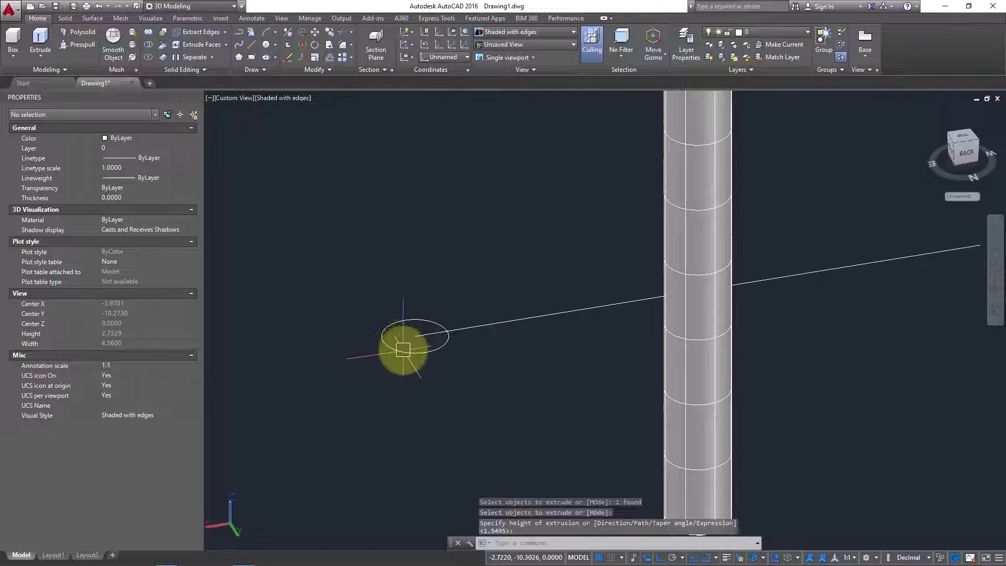
click(403, 350)
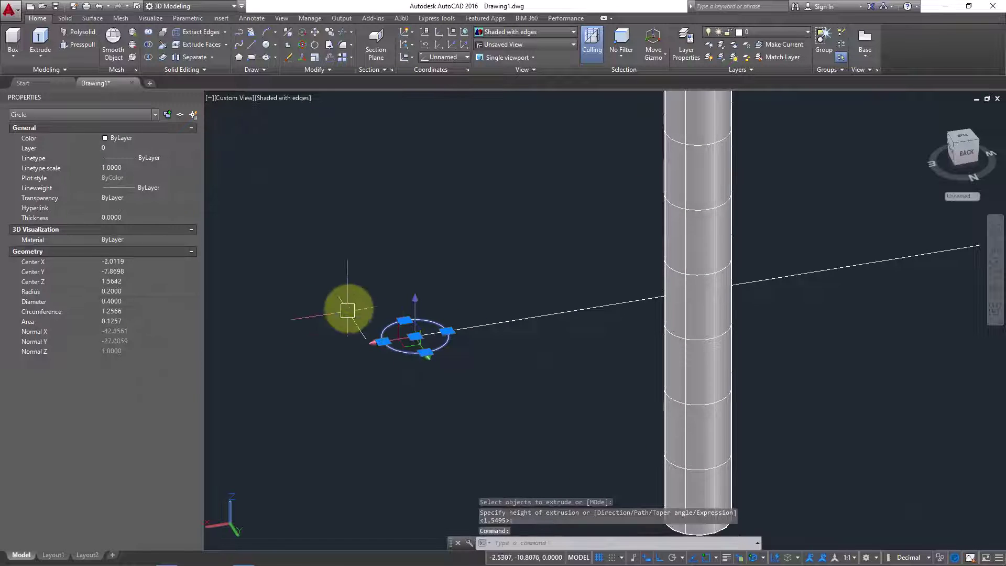
Step: Rotate the left circle 90° with 3DRotate so it faces along the horizontal line
click(302, 45)
click(429, 304)
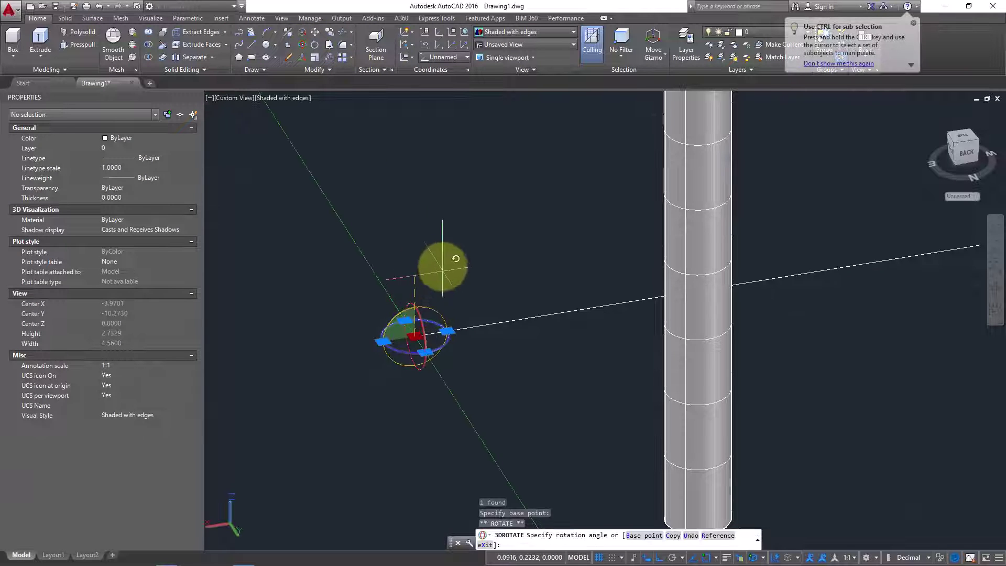
click(408, 265)
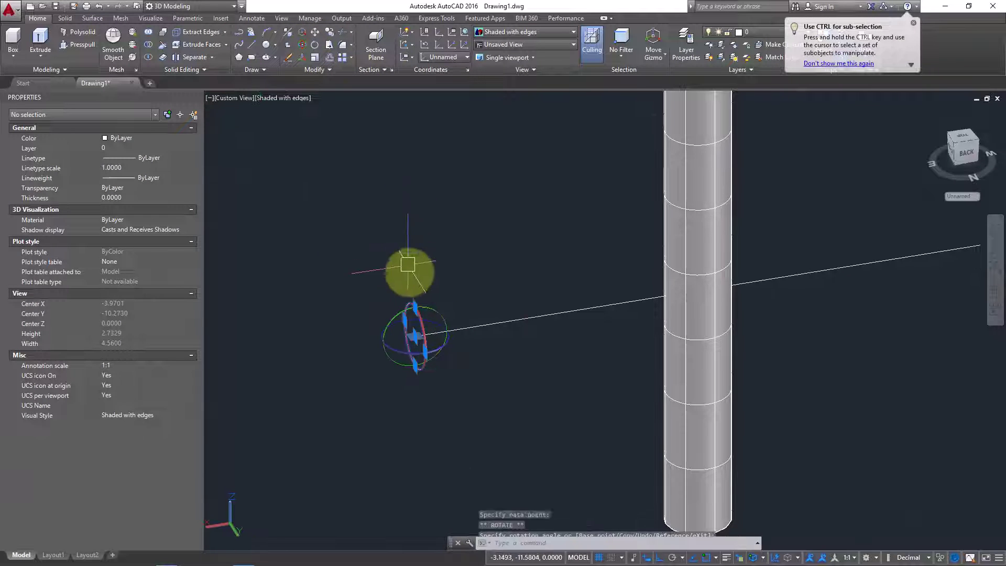
key(Escape)
scroll(466, 364, down, 3)
scroll(427, 382, up, 2)
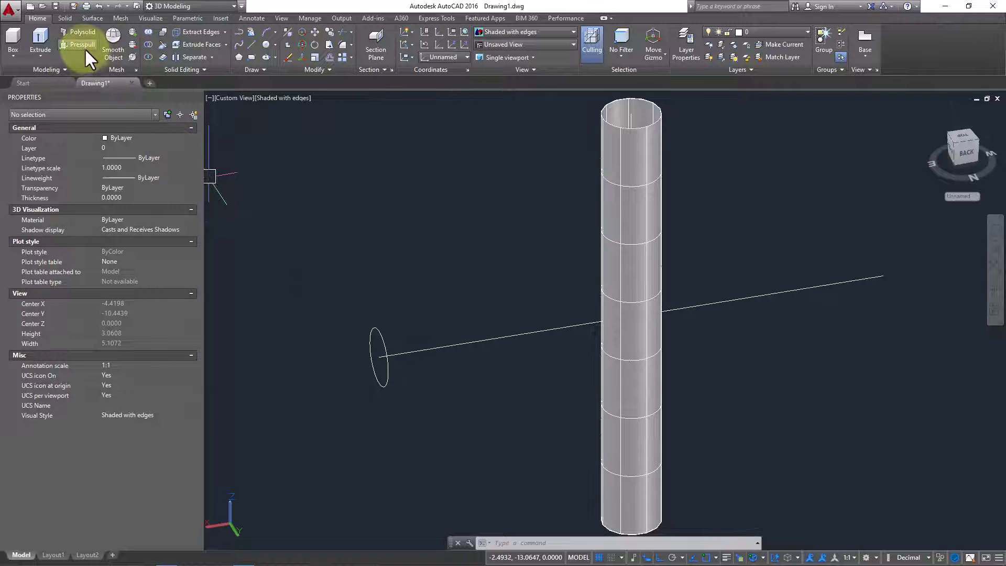
Step: Extrude the rotated circle as a surface to the horizontal line's far end
click(40, 41)
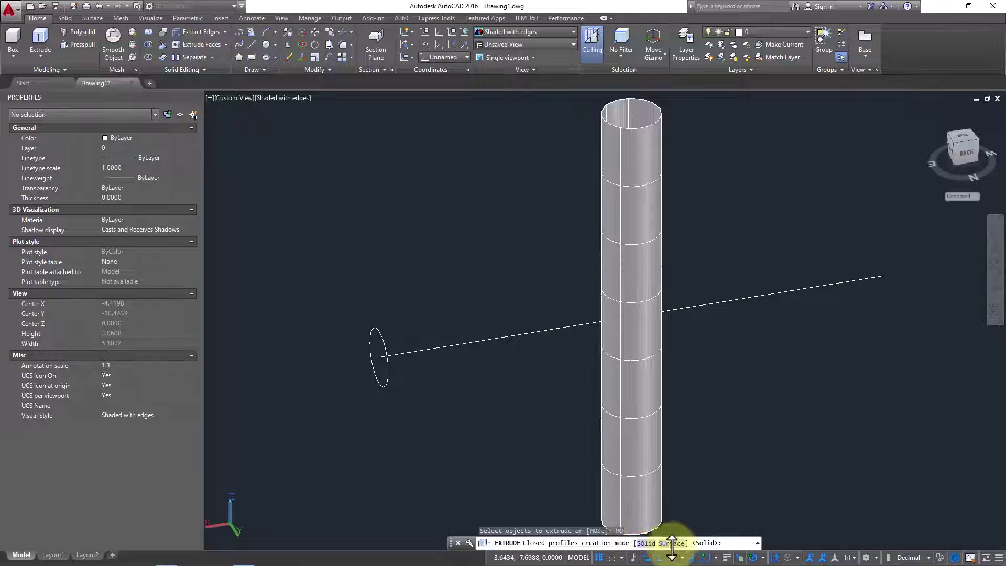
click(671, 545)
click(377, 336)
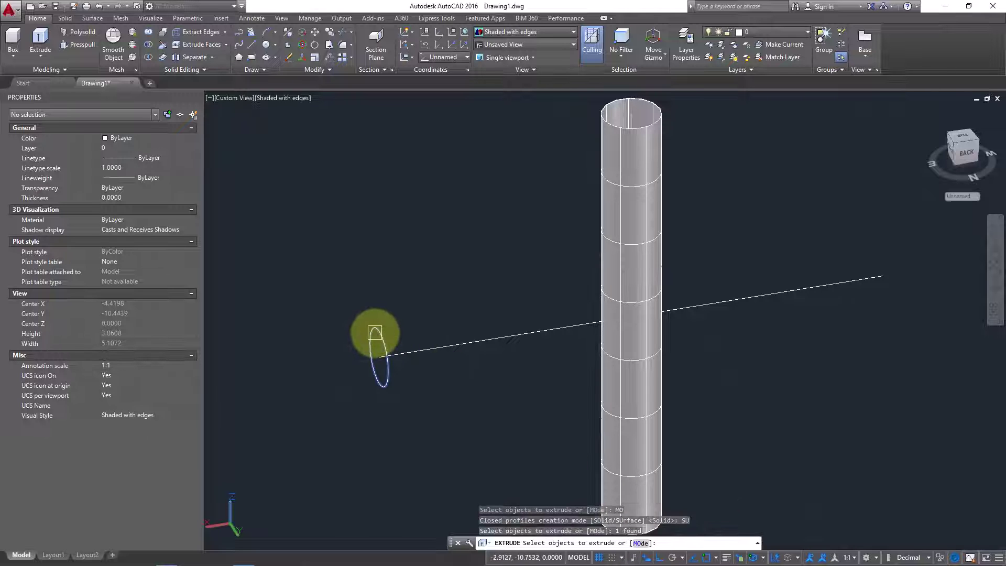
key(Return)
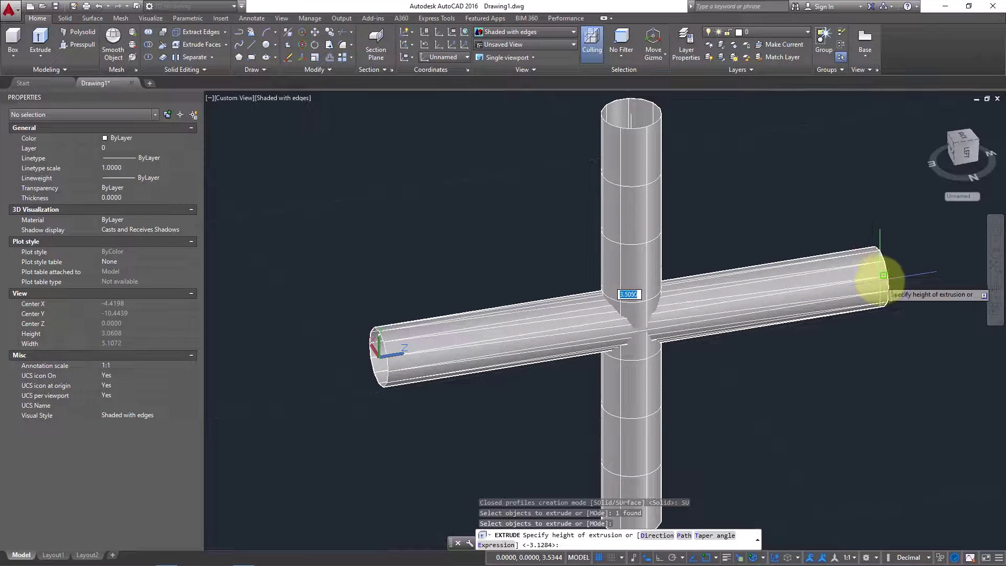
shift+middle_drag(583, 341, 693, 326)
click(542, 386)
Step: Orbit and zoom to inspect the two crossing cylindrical surfaces
shift+middle_drag(549, 401, 589, 361)
scroll(590, 350, up, 2)
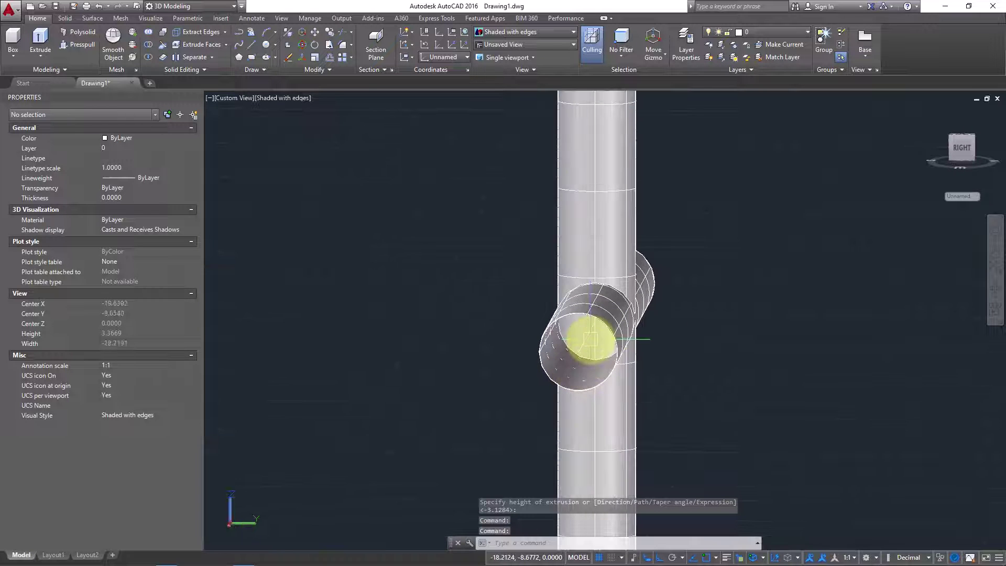
scroll(590, 339, down, 2)
shift+middle_drag(597, 304, 583, 393)
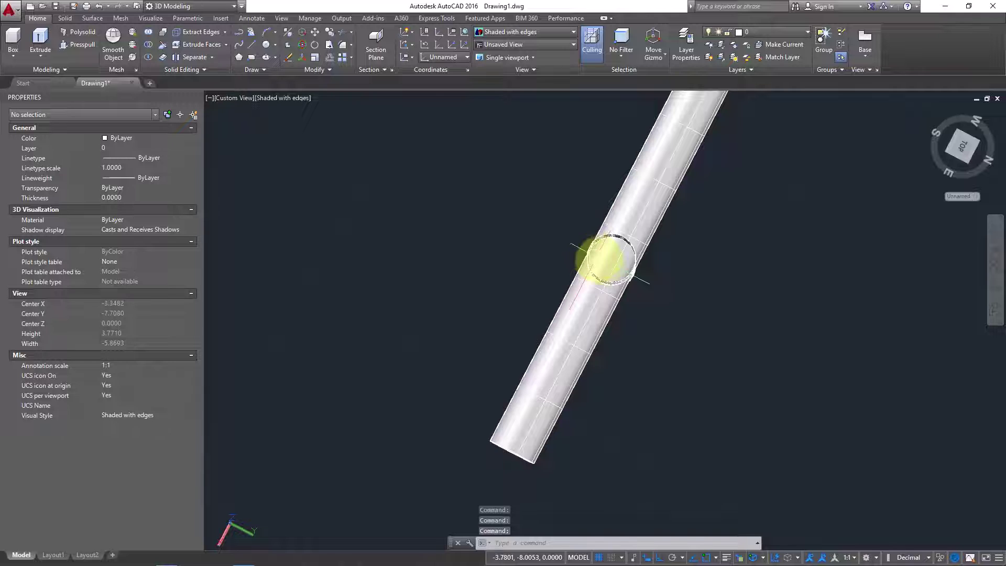
scroll(613, 294, down, 2)
shift+middle_drag(618, 337, 543, 328)
scroll(623, 321, up, 2)
scroll(547, 326, up, 1)
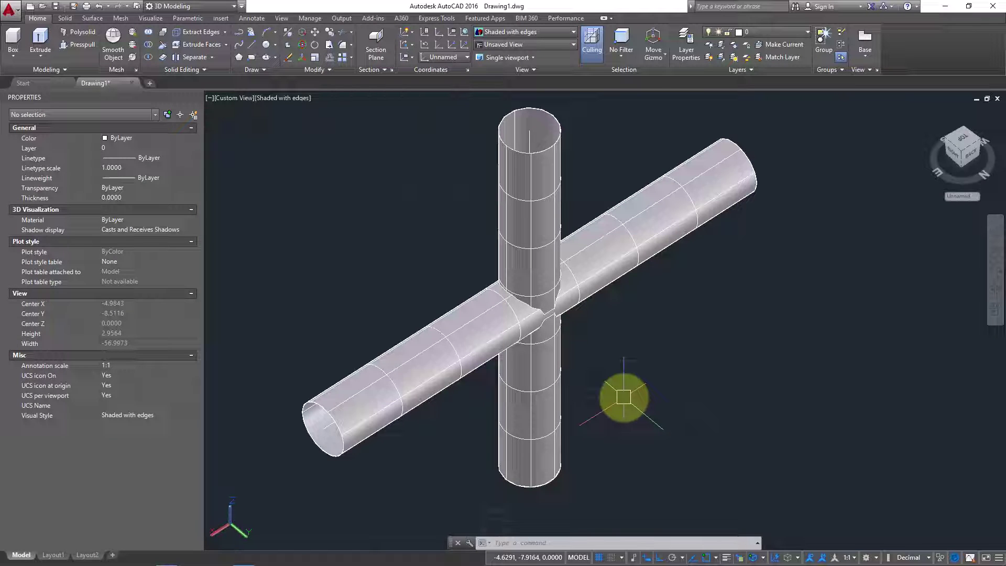
Step: Thicken the vertical cylindrical surface with a 0.001 wall thickness
middle_drag(532, 220, 545, 242)
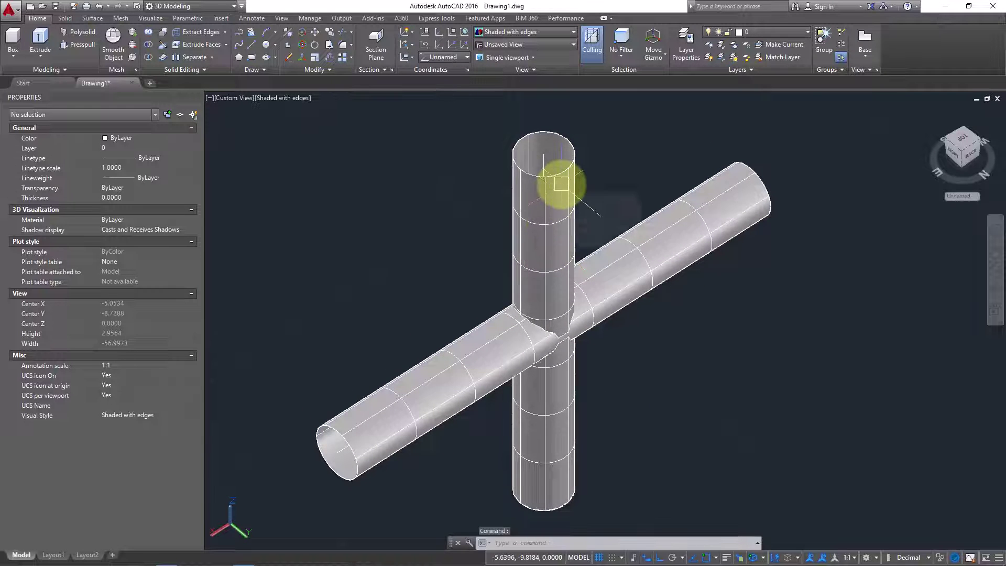
click(566, 169)
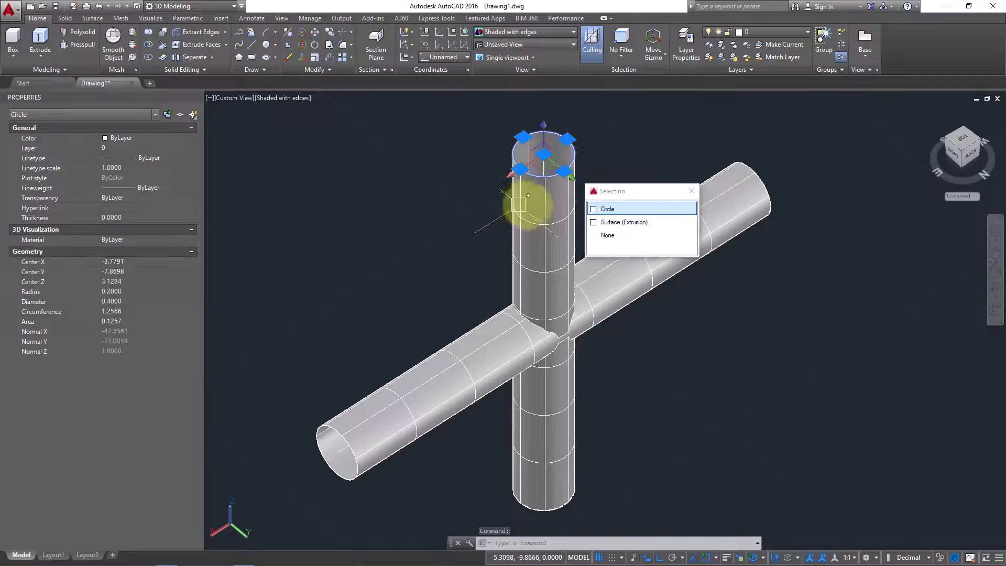
key(Escape)
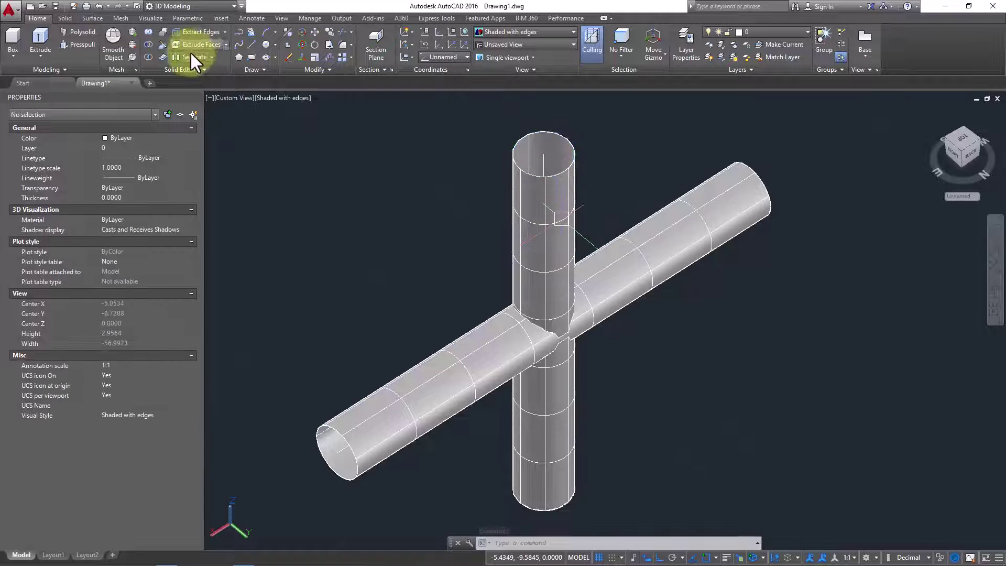
click(163, 58)
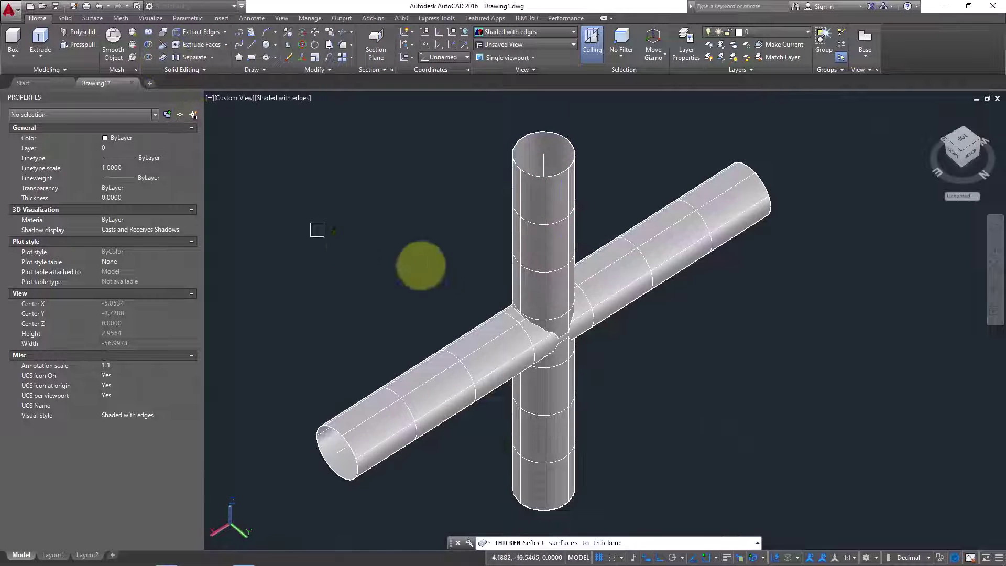
click(543, 263)
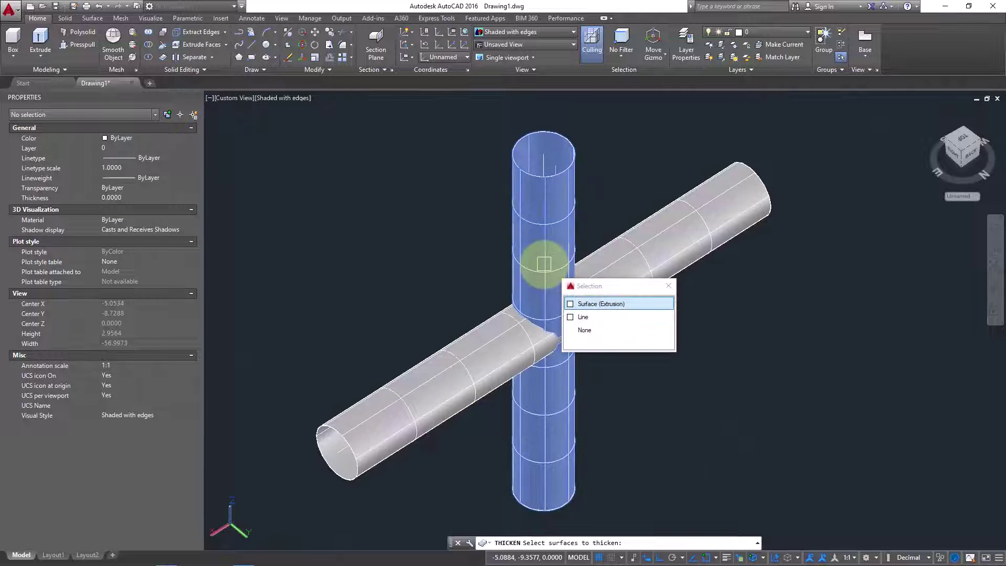
key(Return)
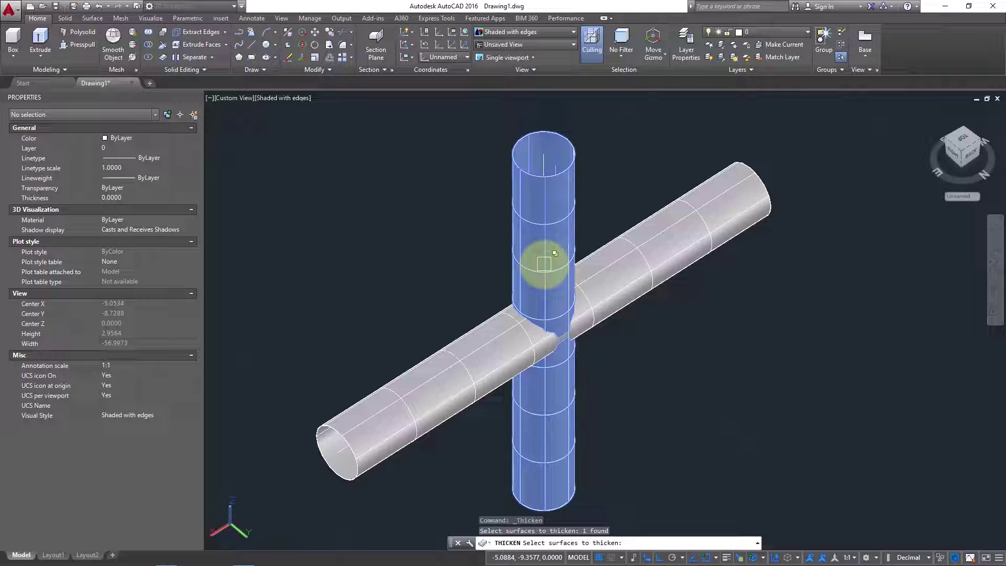
key(Return)
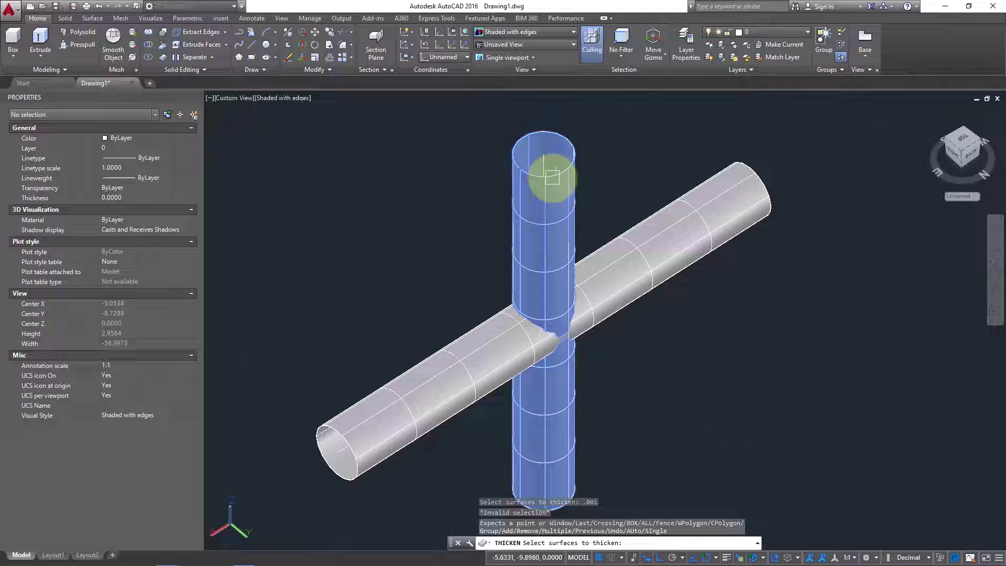
key(Return)
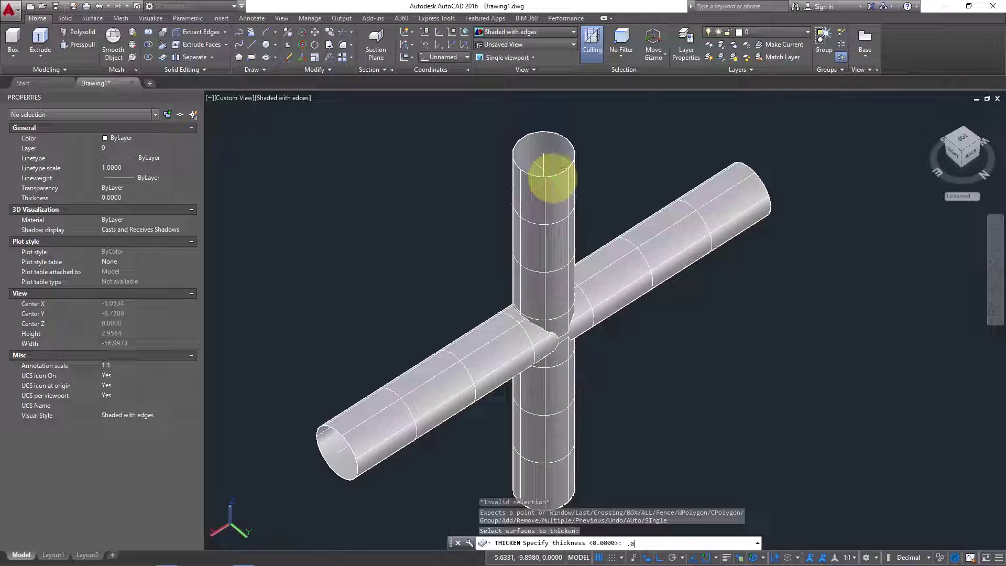
key(Return)
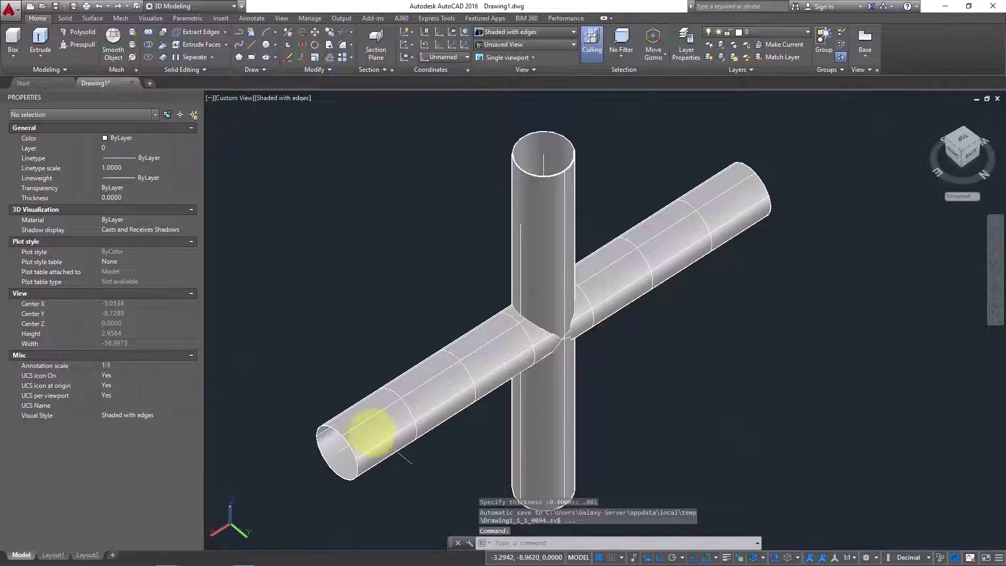
middle_drag(371, 432, 390, 407)
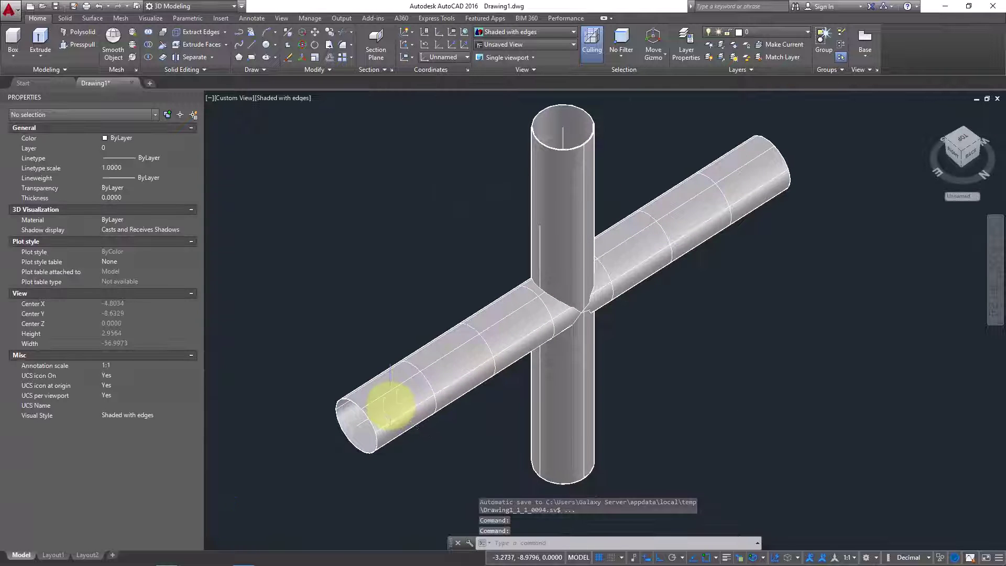
Step: Thicken the horizontal pipe surface by .001, then orbit to view both pipes
scroll(390, 403, up, 3)
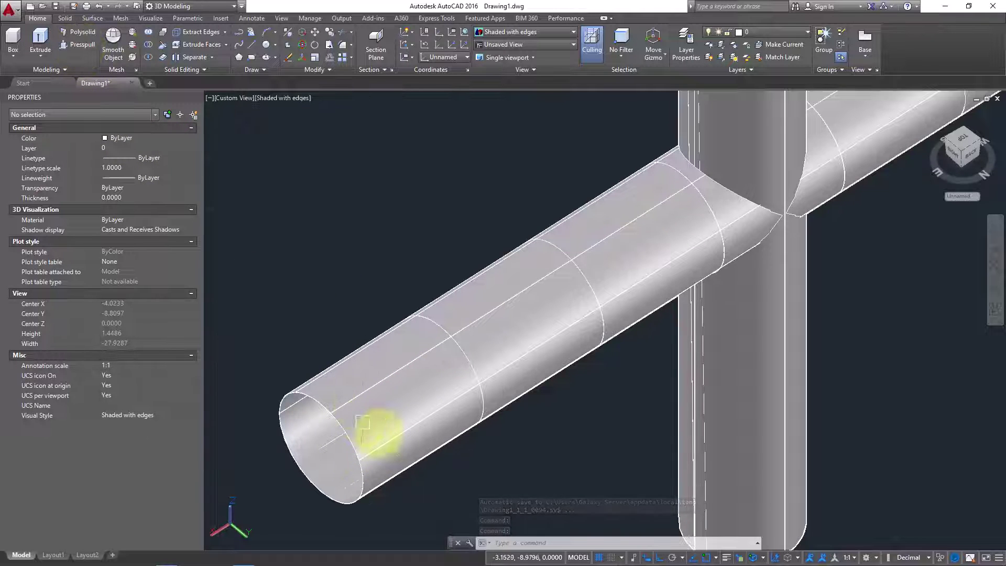
click(162, 57)
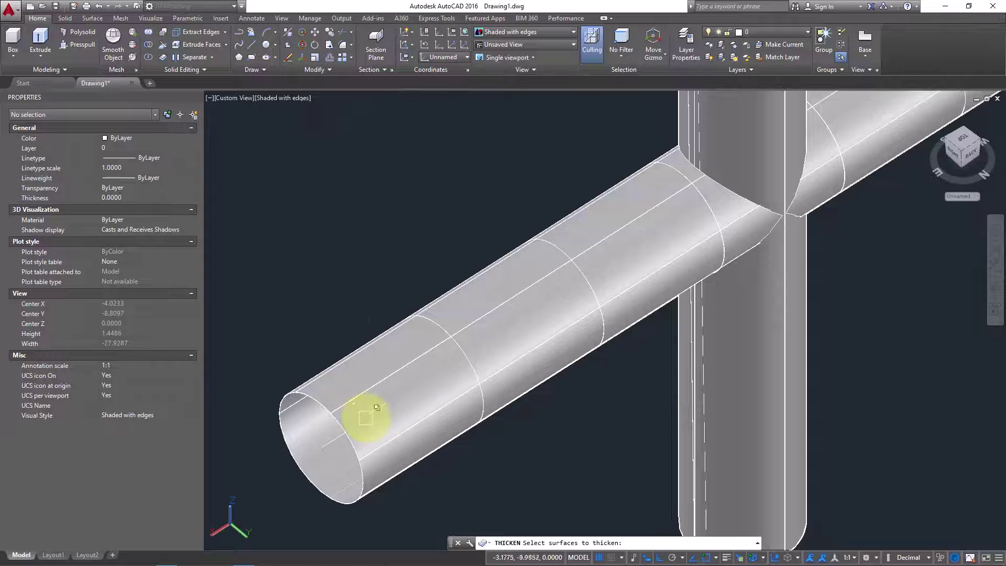
click(344, 386)
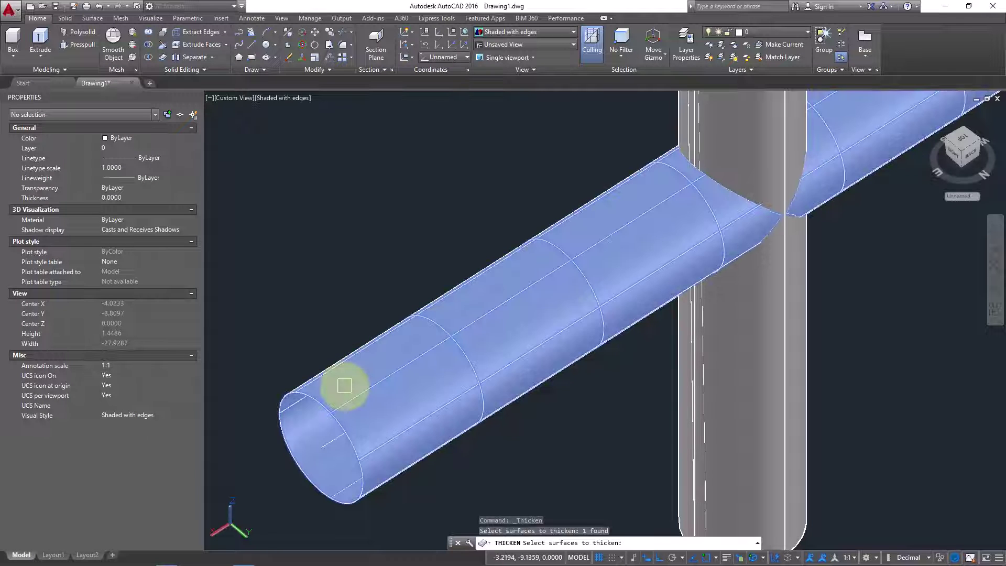
right_click(344, 385)
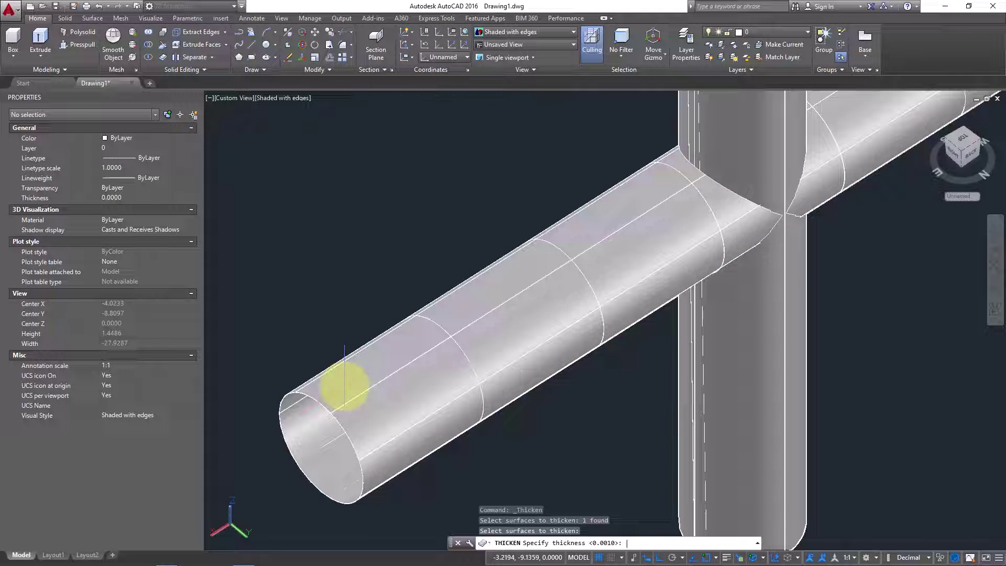
text(.001)
scroll(343, 387, down, 3)
key(Return)
scroll(607, 319, down, 2)
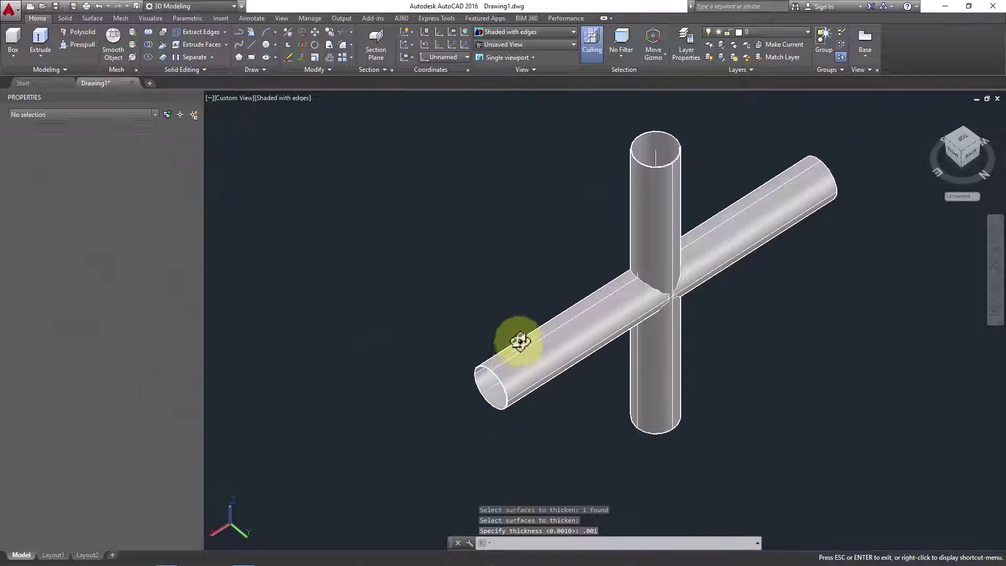
scroll(502, 361, up, 4)
scroll(502, 361, down, 4)
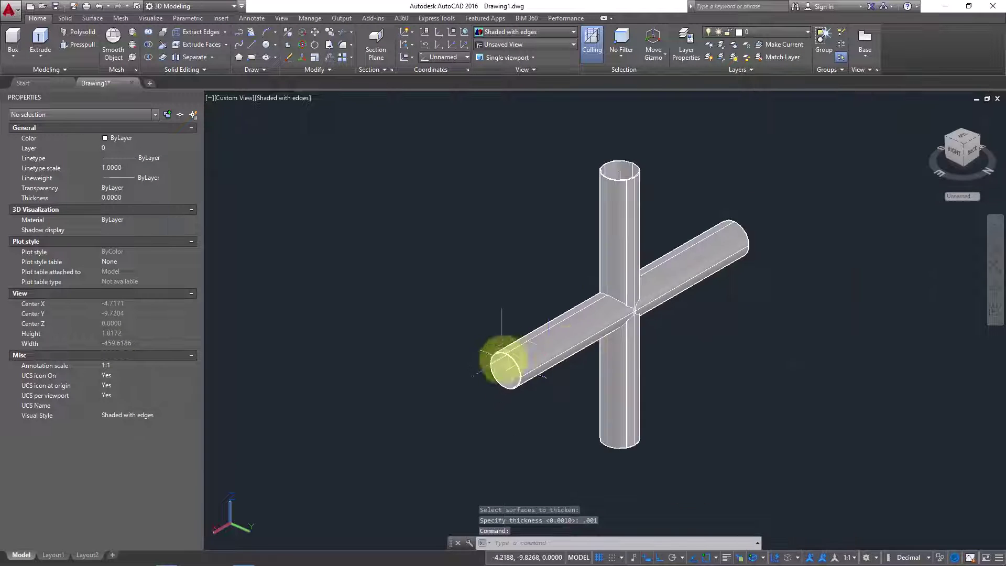
shift+middle_drag(588, 341, 649, 324)
scroll(601, 348, up, 5)
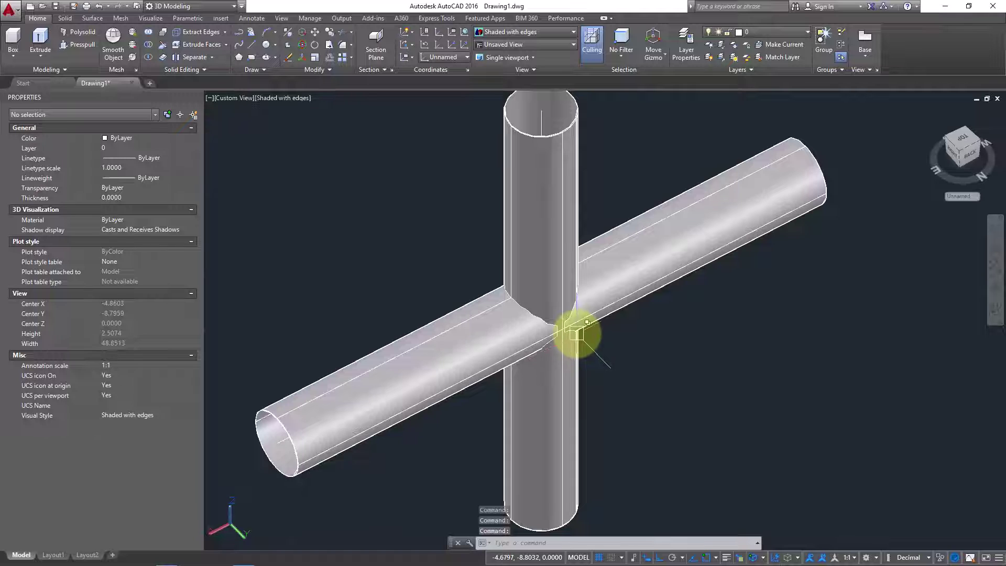
scroll(543, 276, down, 3)
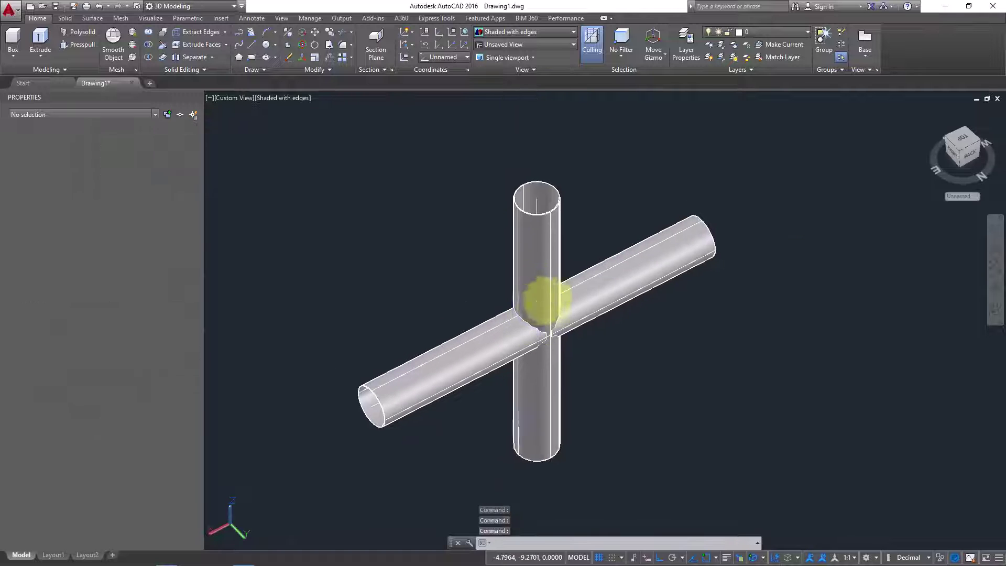
Step: Hide the thickened horizontal pipe solid with Isolate > Hide Objects
scroll(635, 277, up, 2)
click(651, 252)
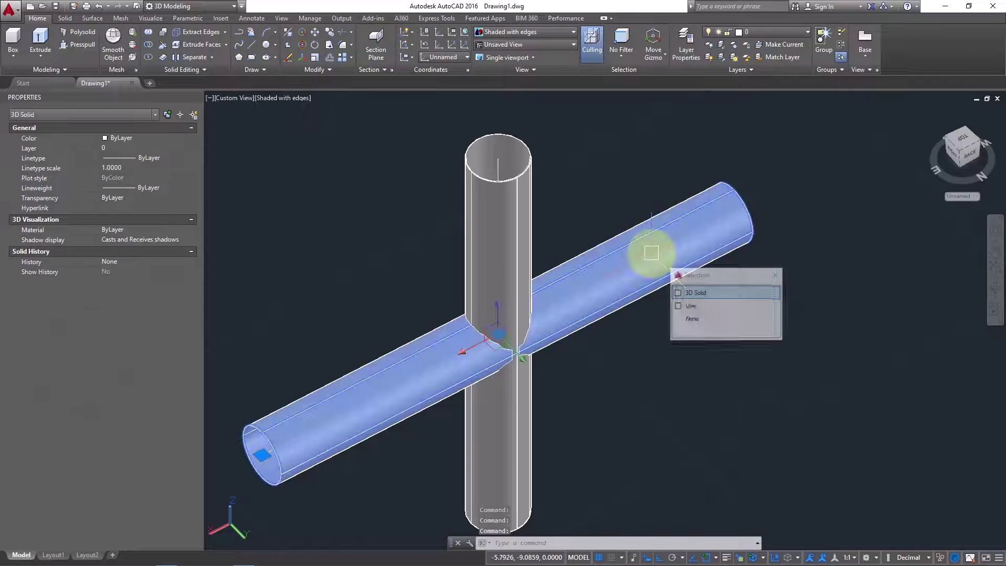
right_click(651, 253)
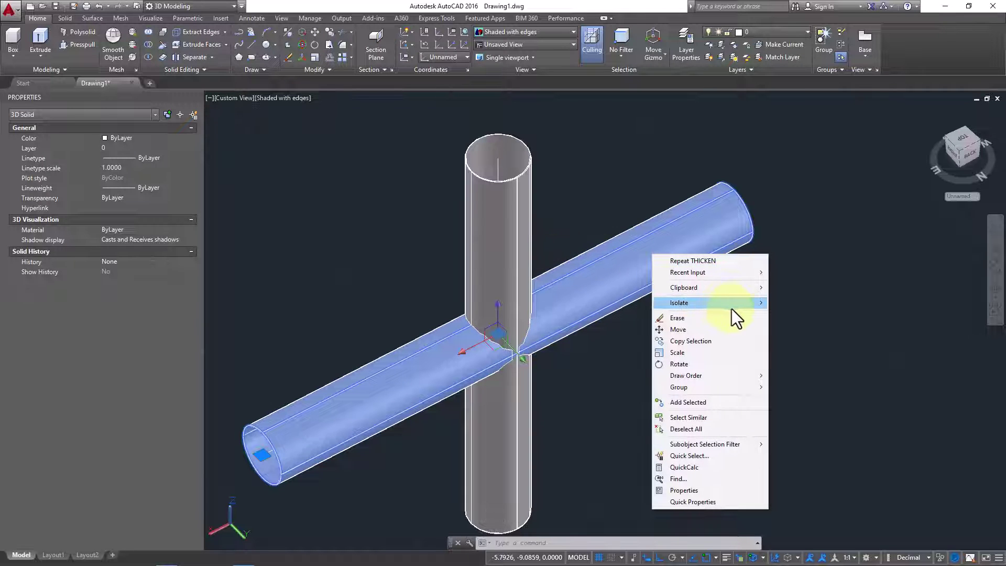
mouse_move(734, 303)
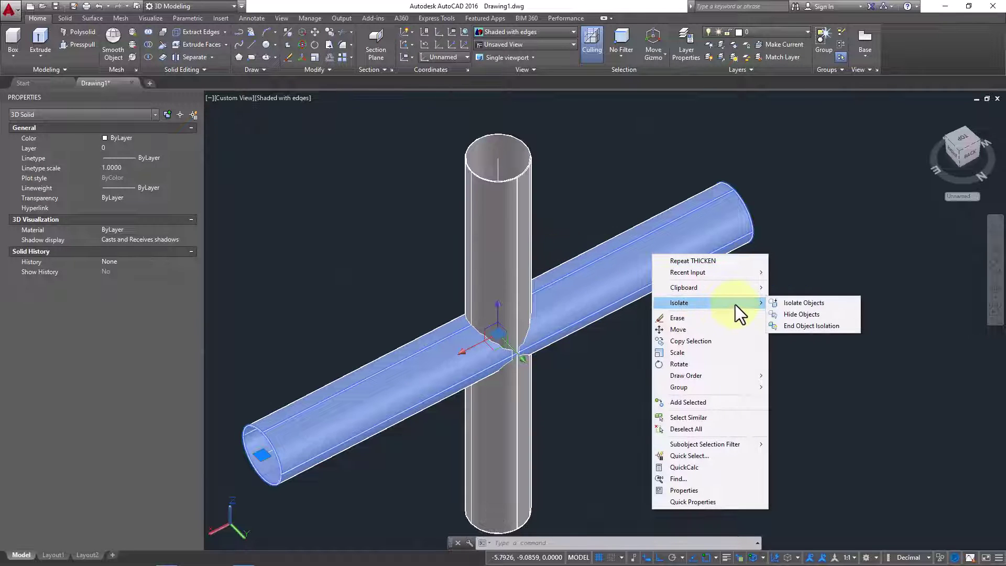
click(833, 315)
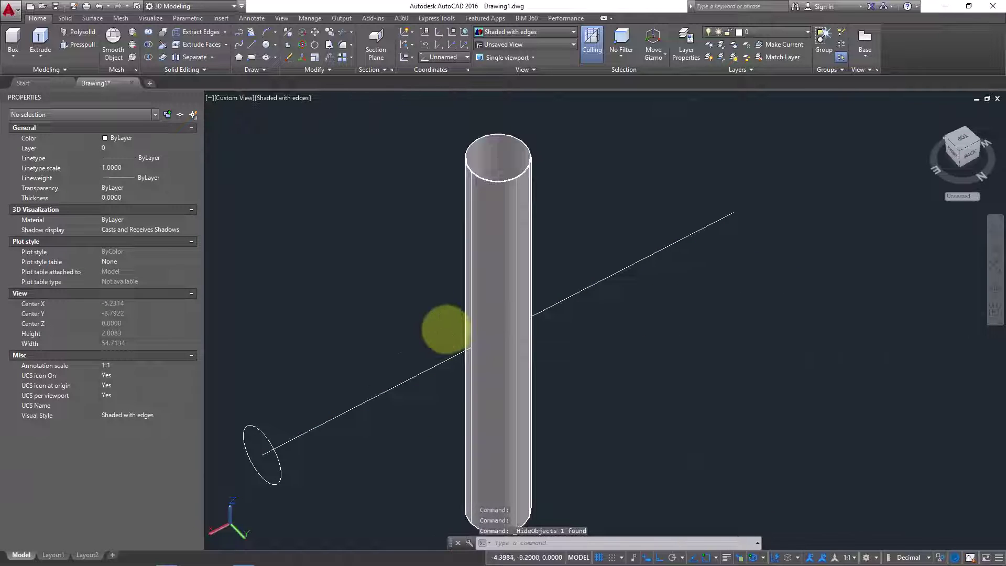
middle_drag(442, 330, 496, 323)
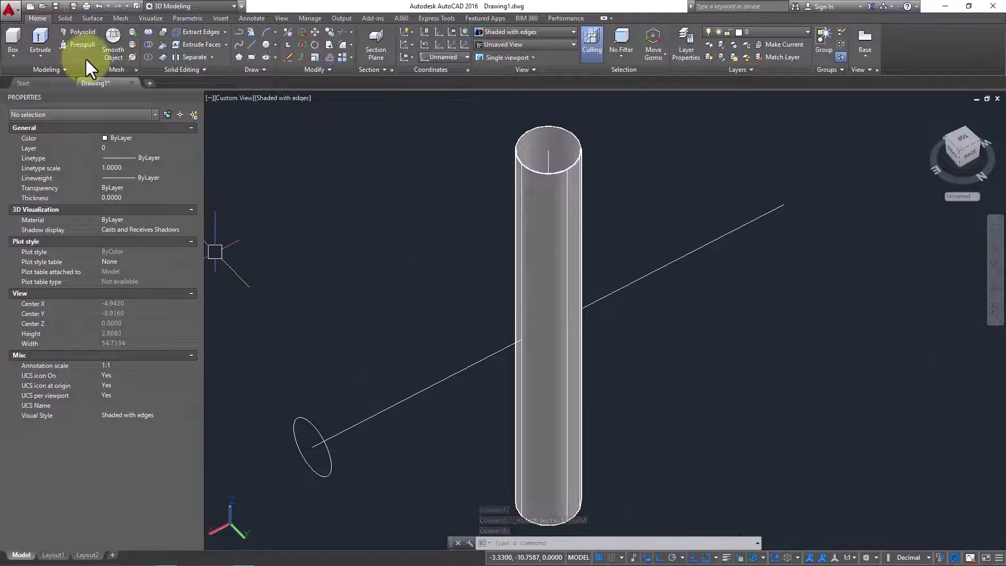
click(41, 45)
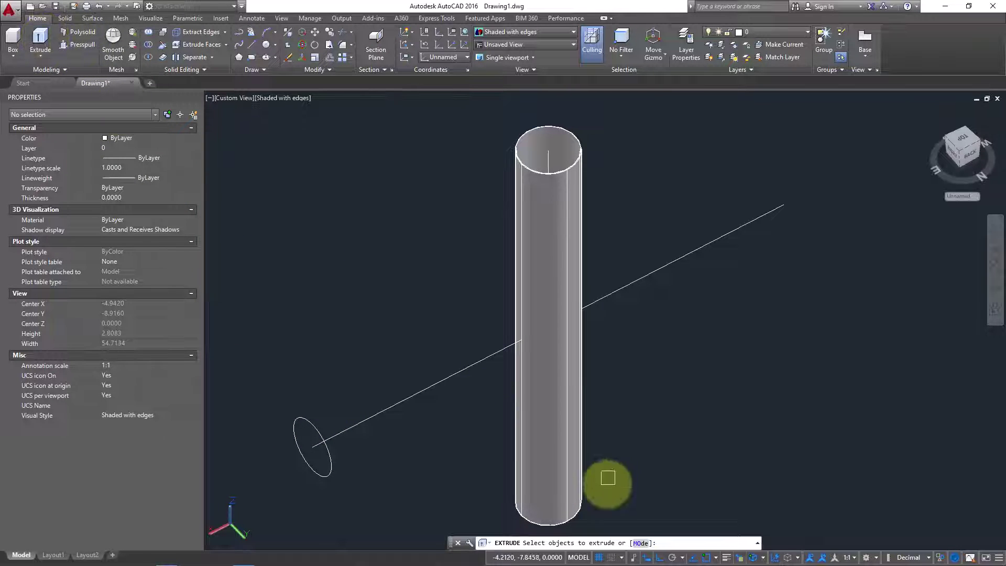
Step: Extrude the left circle as a surface along the horizontal line
click(640, 542)
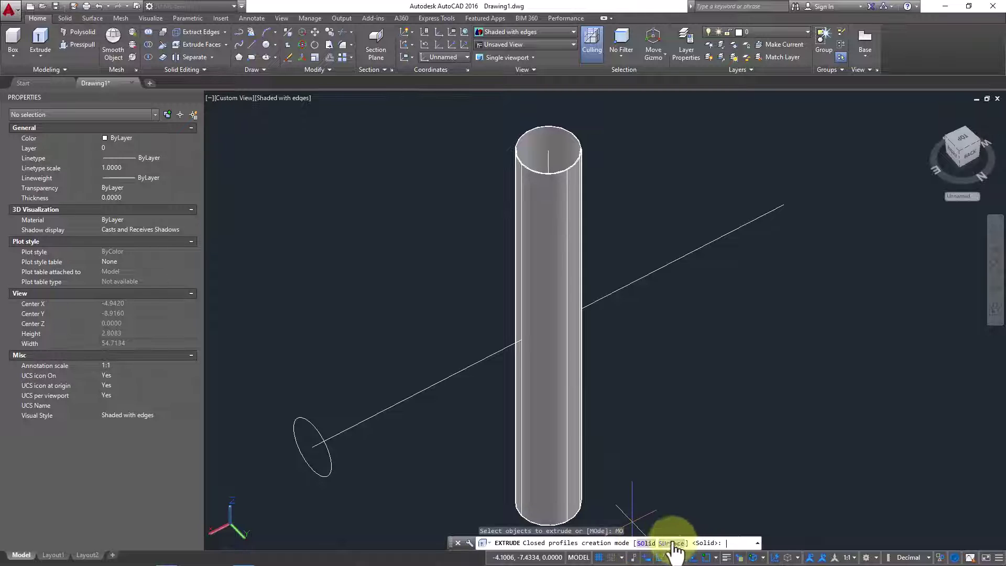
click(671, 543)
click(299, 419)
key(Return)
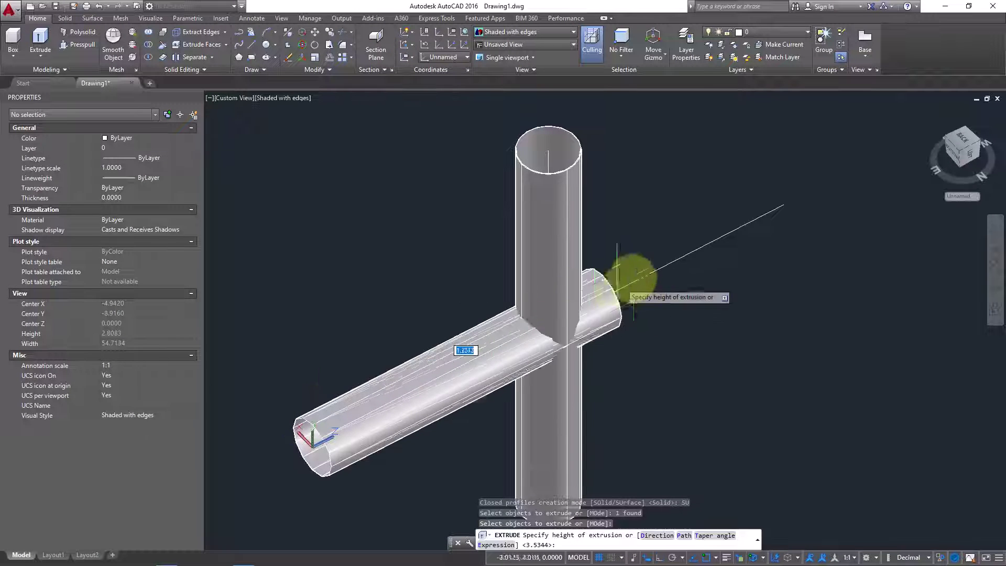
click(784, 203)
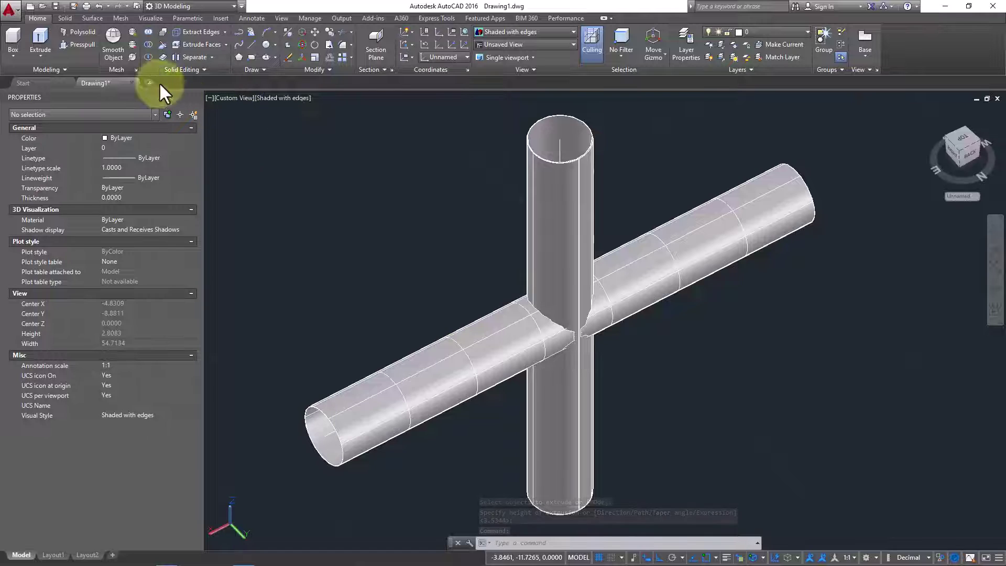
Step: Slice the vertical pipe solid using the horizontal extruded surface as cutter
click(162, 44)
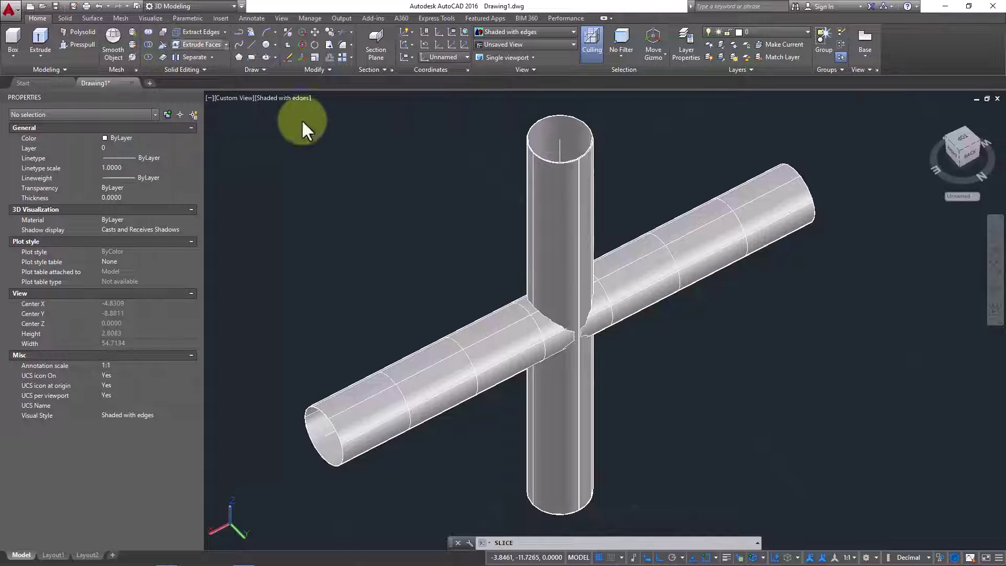
click(555, 196)
click(536, 205)
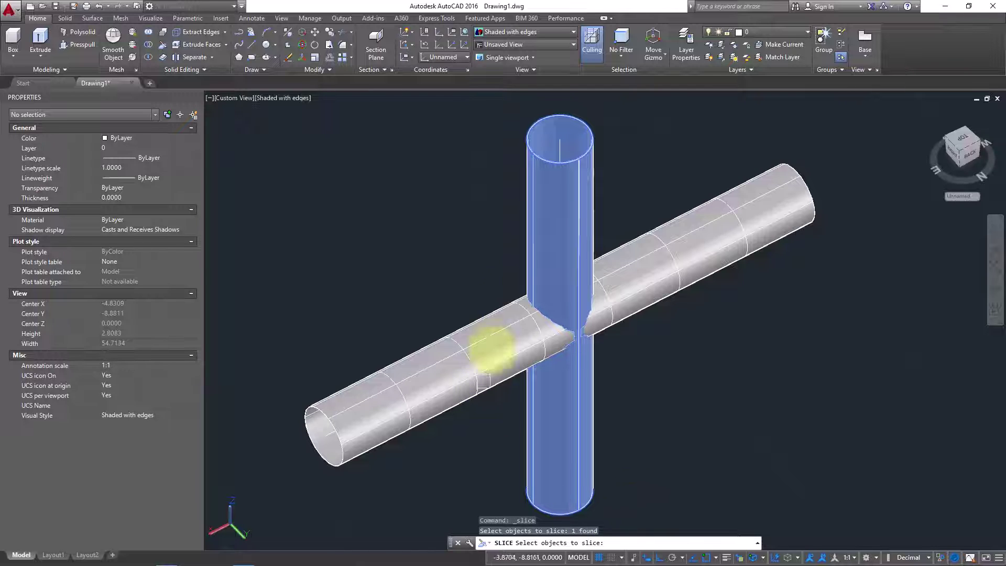
key(Return)
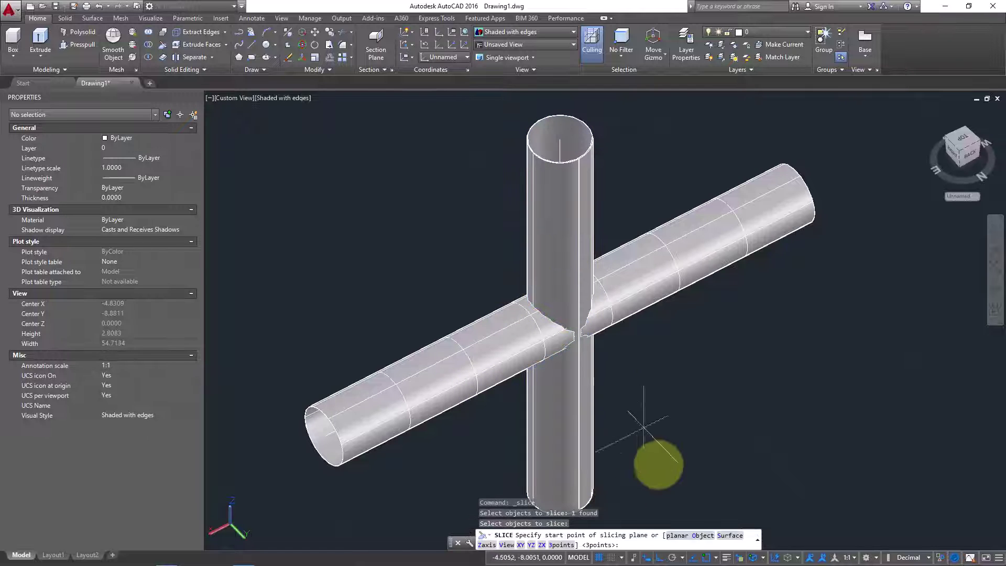
click(727, 535)
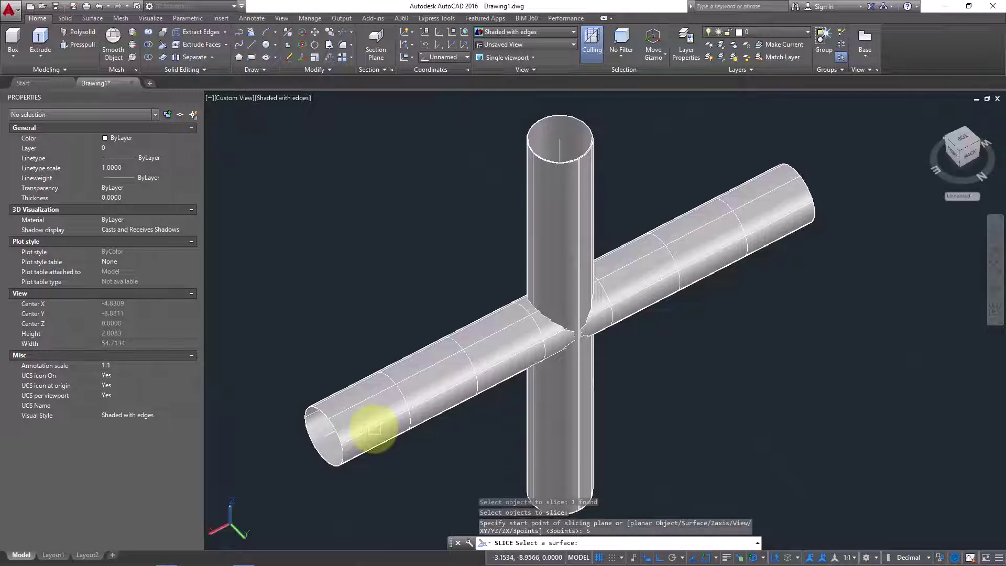
click(372, 428)
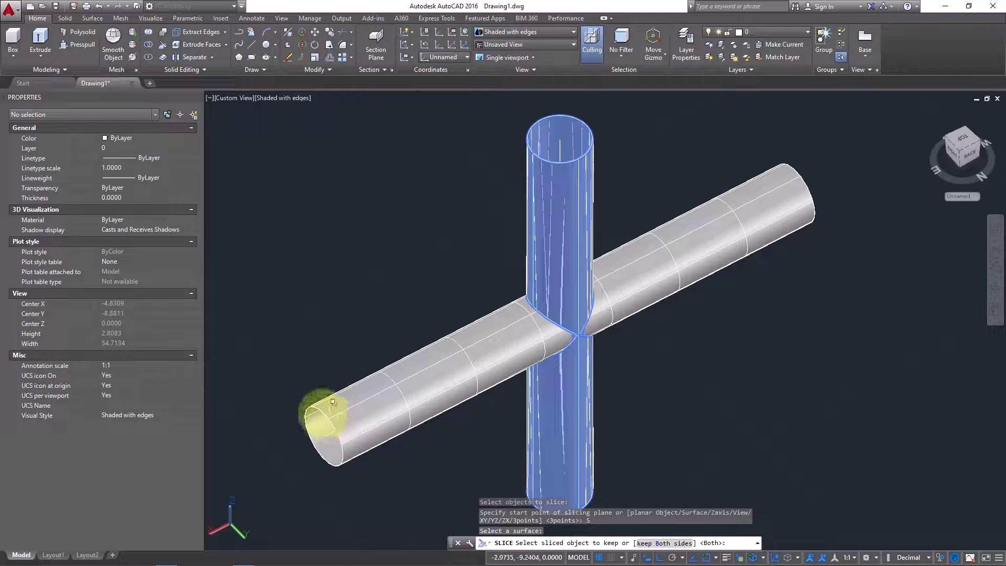
click(597, 399)
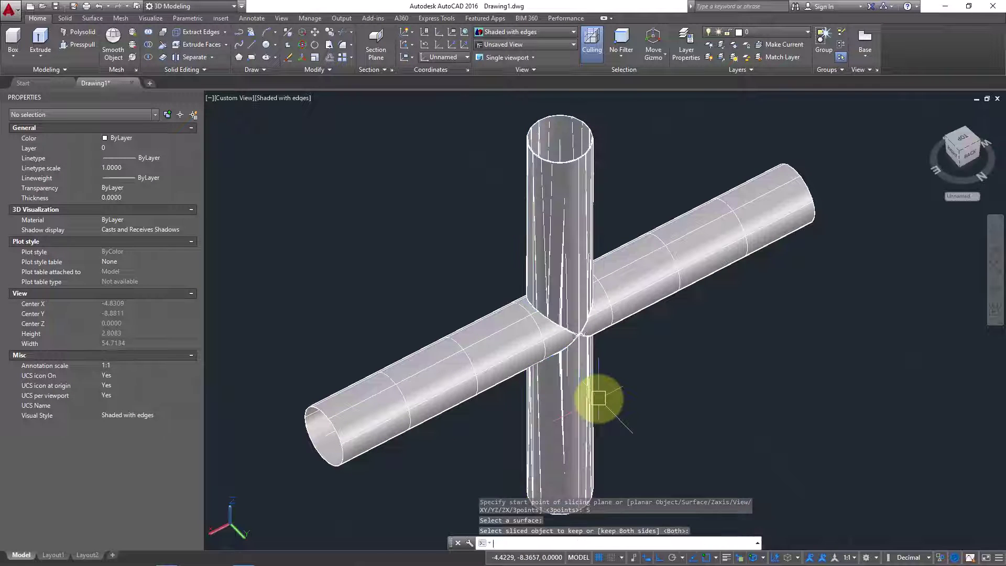
click(472, 339)
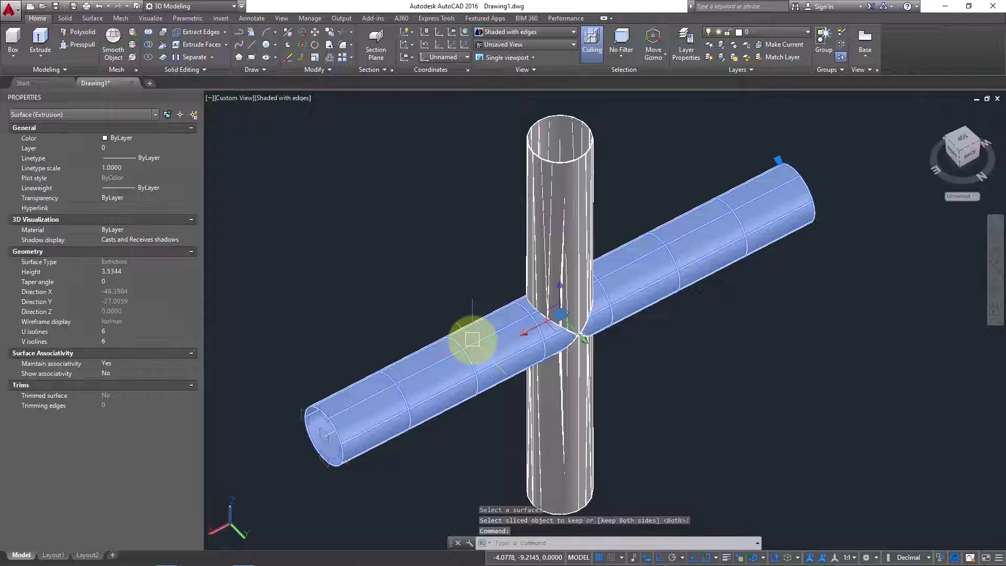
Step: Delete the cutting surface and orbit closer to inspect the sliced joint
key(Delete)
click(556, 319)
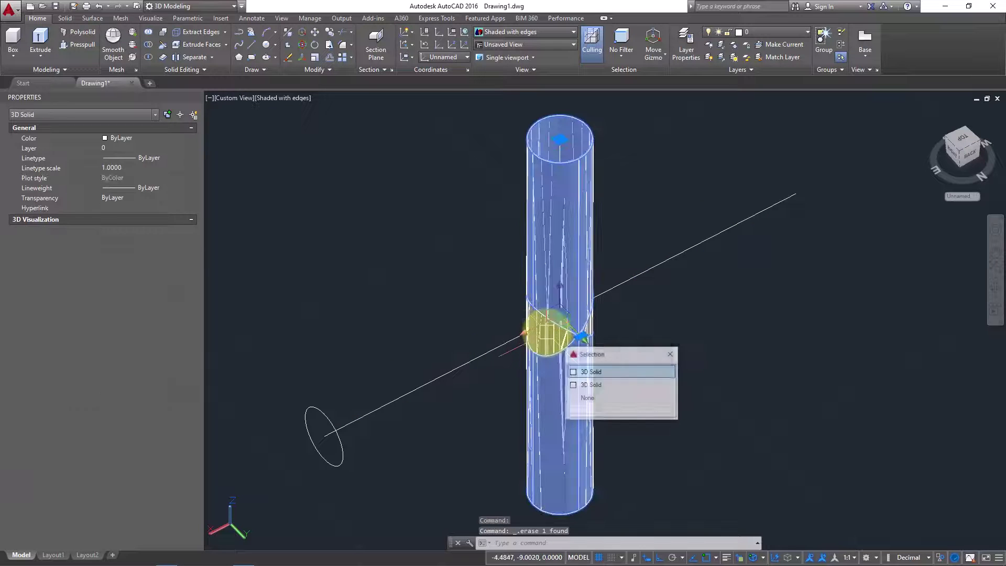
key(Escape)
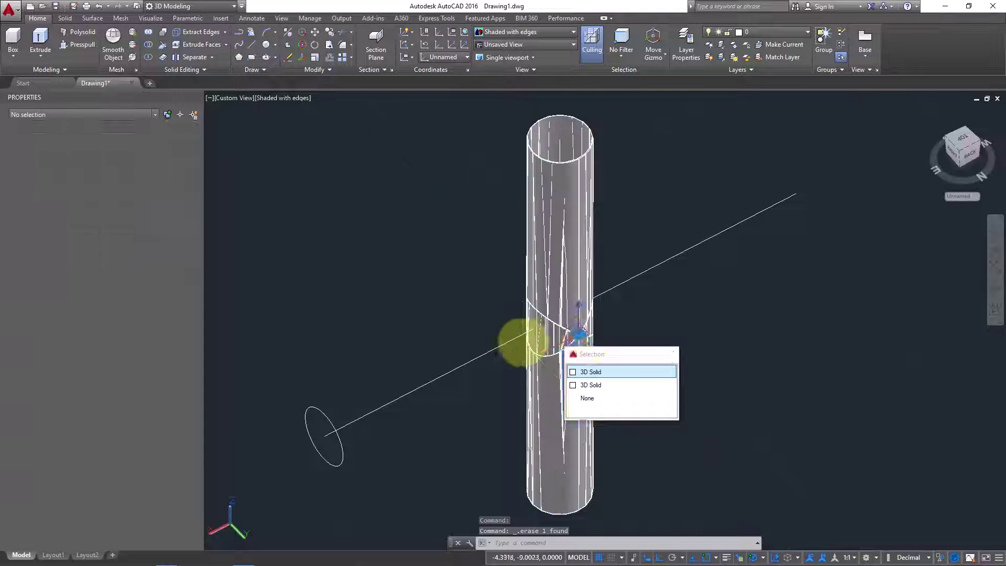
scroll(523, 341, up, 2)
shift+middle_drag(538, 341, 565, 329)
scroll(566, 327, up, 2)
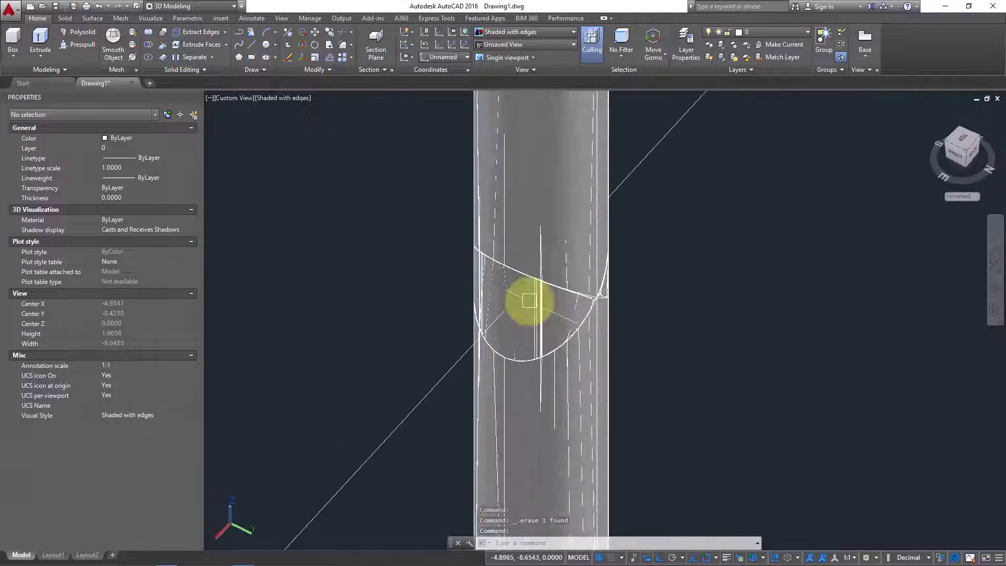
click(493, 280)
key(Escape)
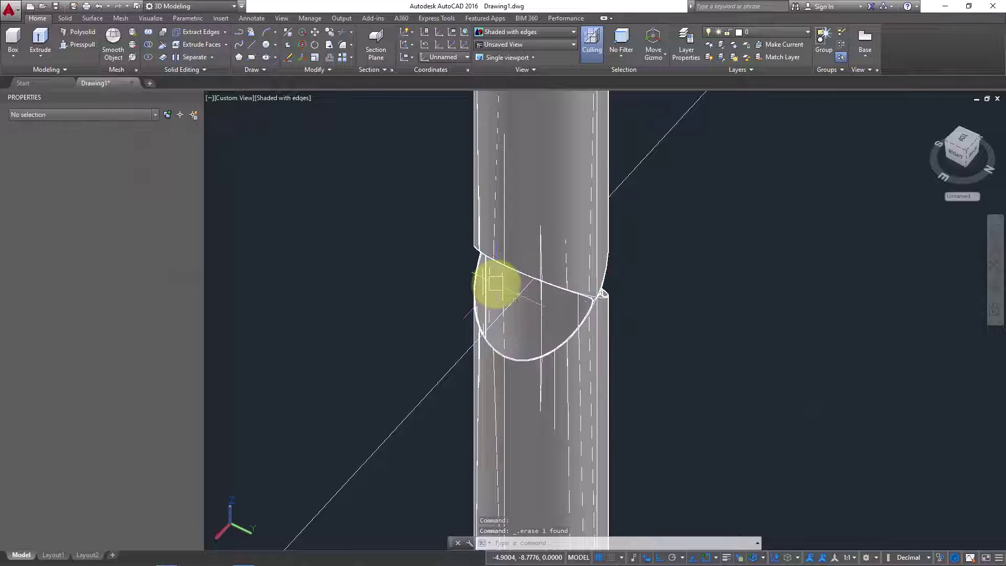
scroll(640, 350, down, 1)
scroll(653, 345, down, 1)
shift+middle_drag(653, 345, 531, 346)
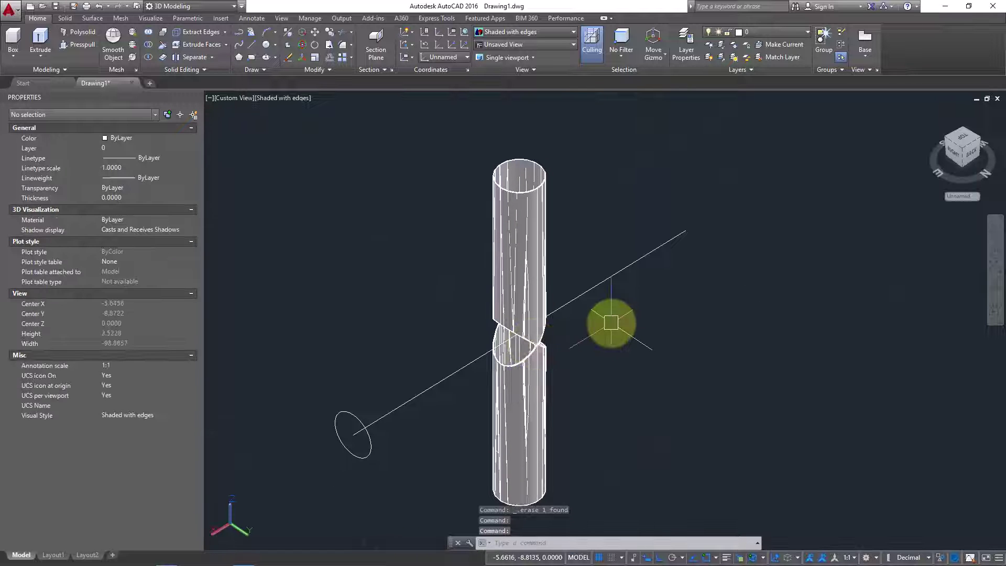
Step: Restore the hidden horizontal pipe to view and select the vertical pipe
right_click(611, 323)
mouse_move(700, 373)
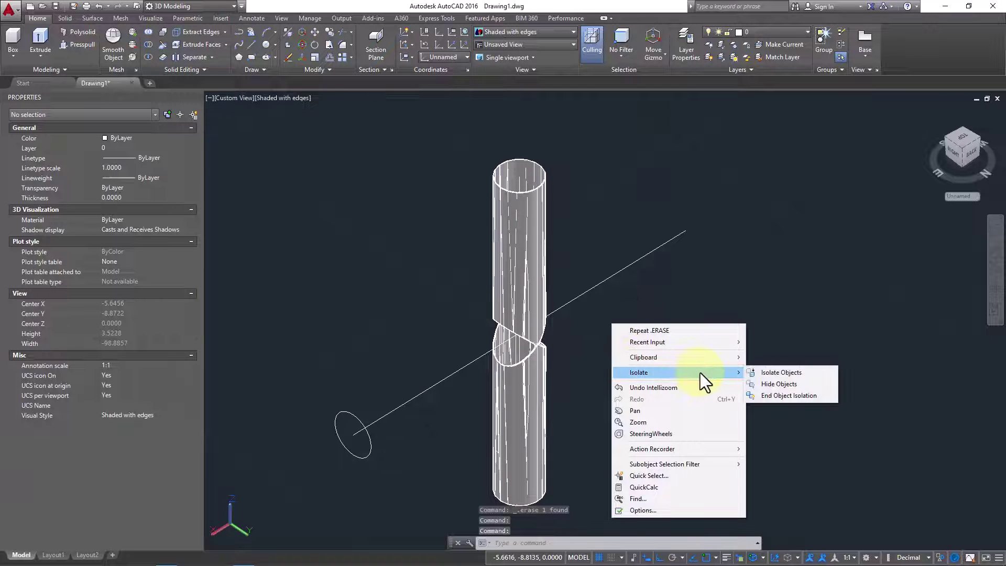
click(813, 394)
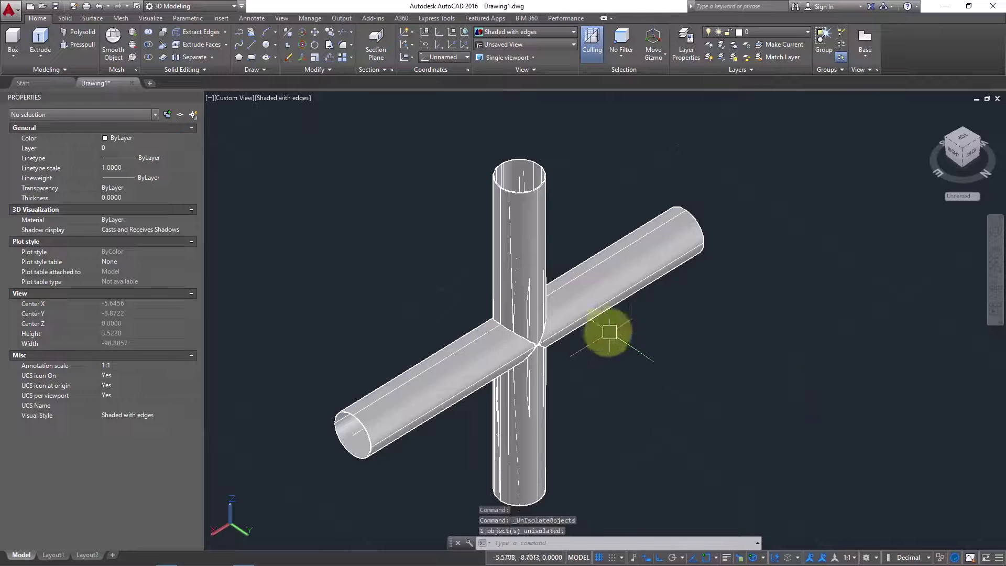
shift+middle_drag(567, 354, 512, 348)
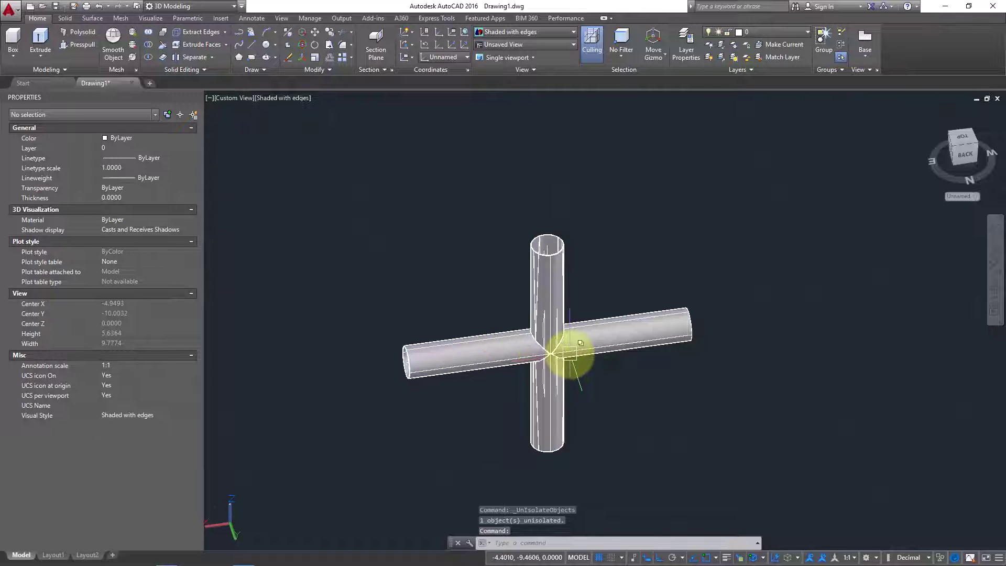
scroll(615, 339, up, 2)
middle_drag(606, 393, 649, 370)
scroll(557, 347, up, 3)
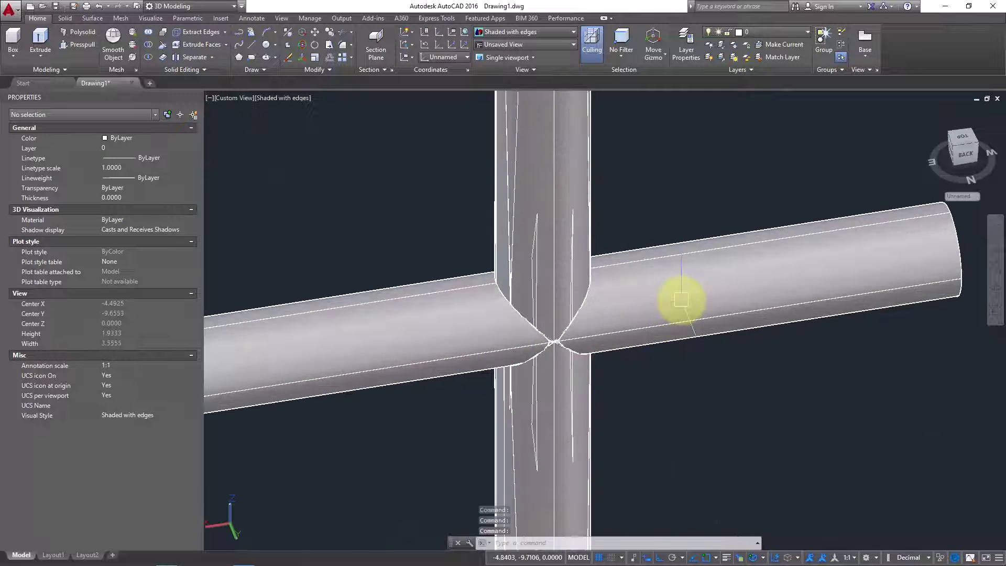
click(675, 296)
key(Escape)
scroll(579, 277, down, 3)
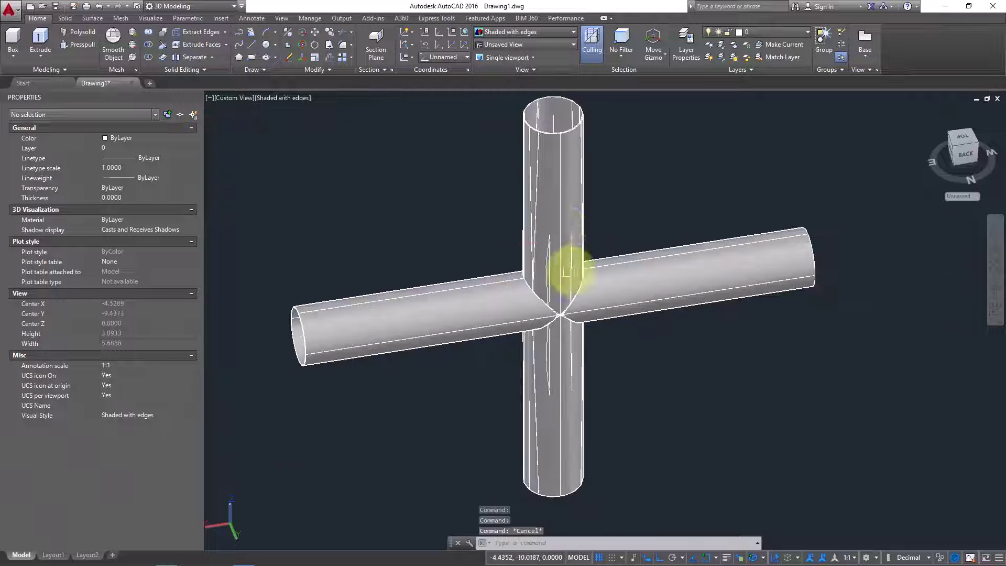
click(562, 205)
Step: Hide the vertical pipe and extrude its top circle as a vertical surface tube
right_click(562, 206)
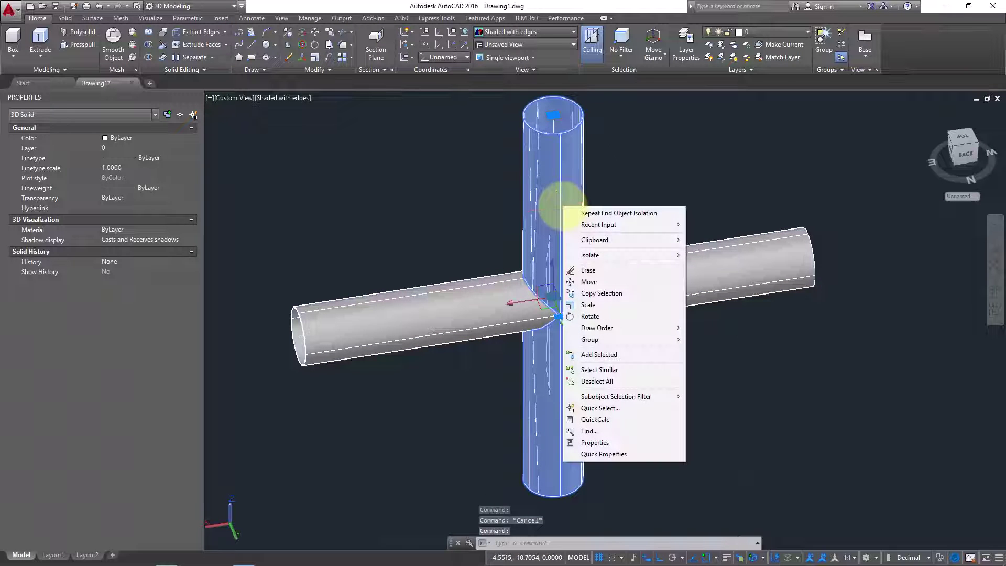
mouse_move(674, 253)
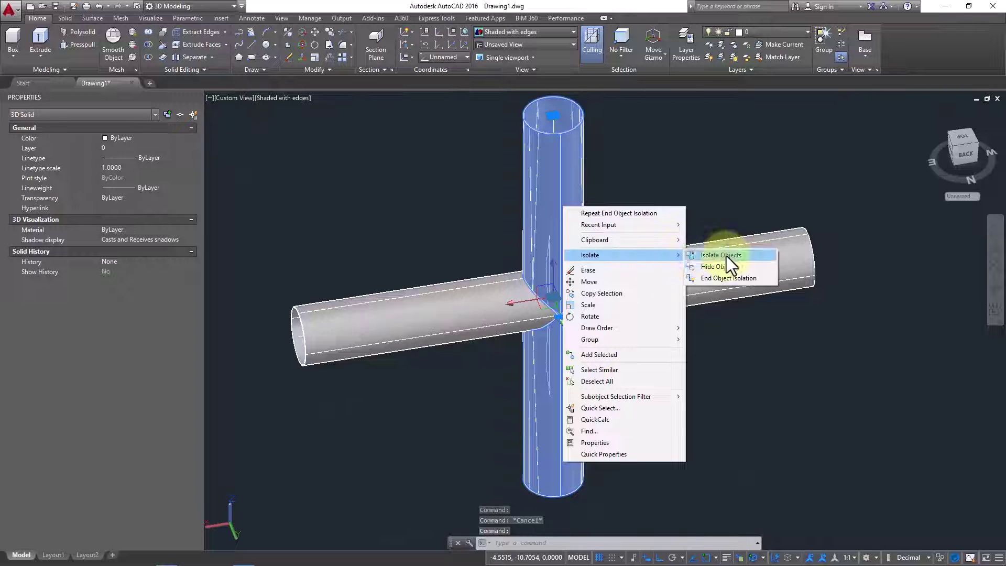
click(762, 267)
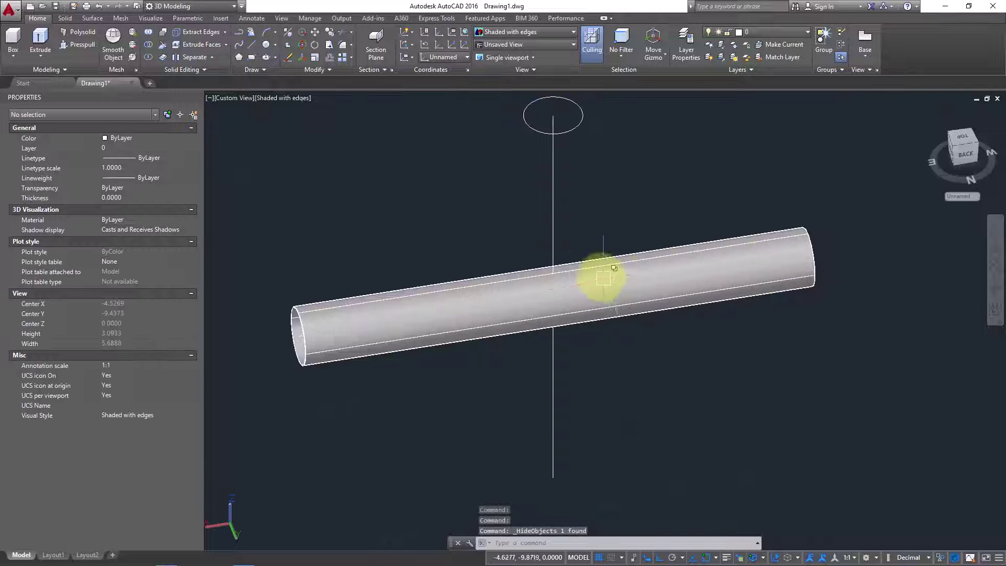
click(37, 42)
click(638, 543)
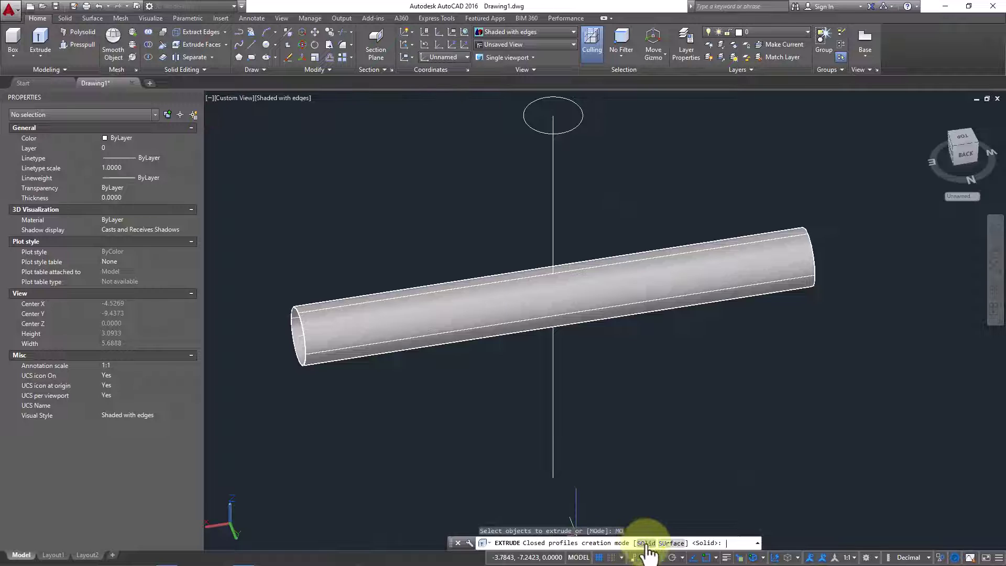
click(673, 543)
click(575, 118)
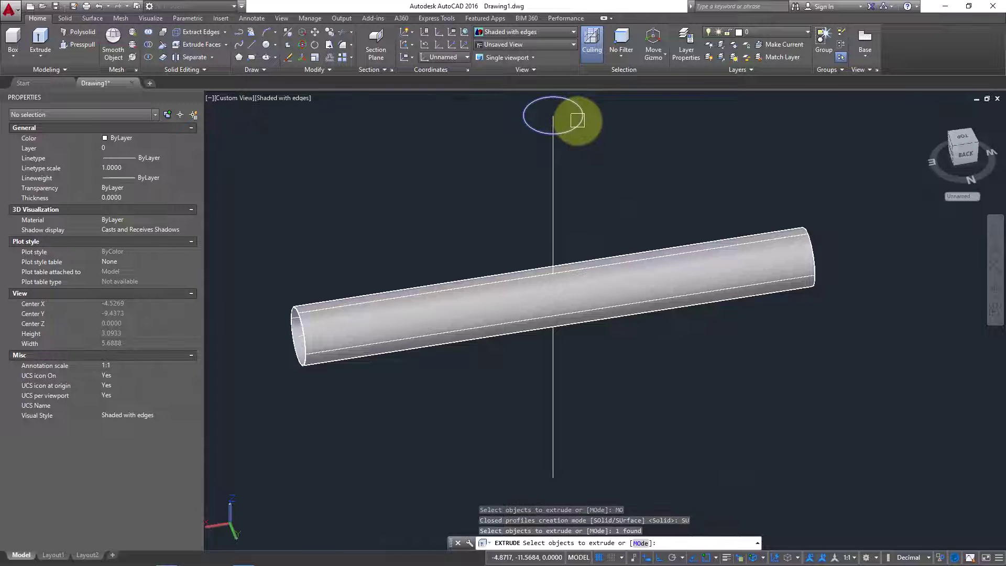
key(Return)
click(571, 447)
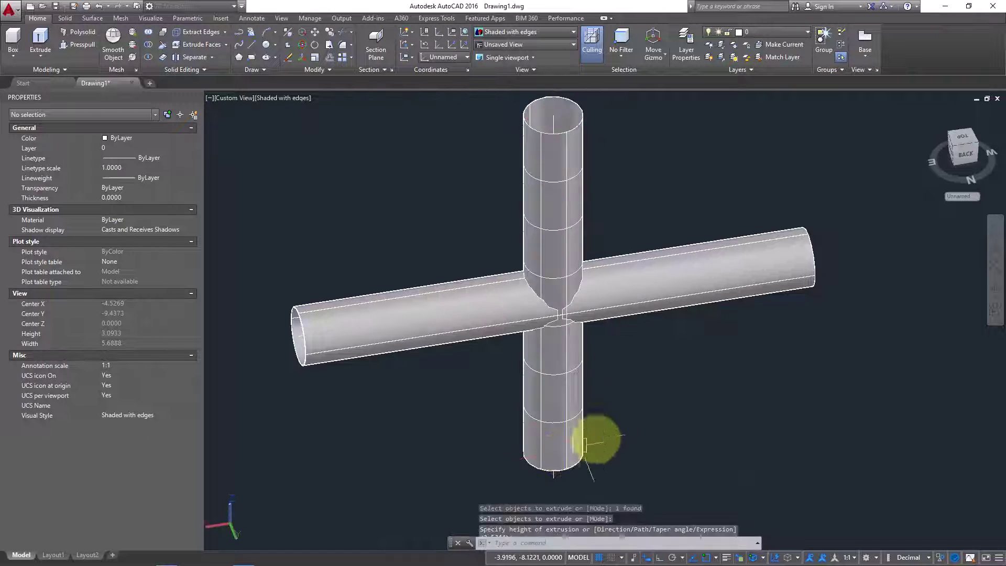
Step: Slice the horizontal pipe with the vertical surface, keeping both sides
click(159, 44)
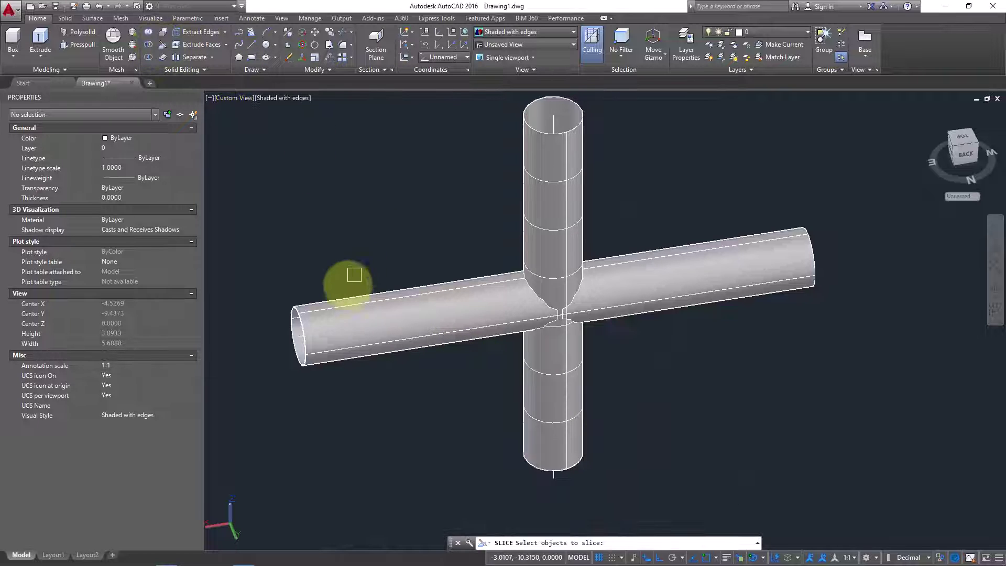
click(338, 312)
key(Return)
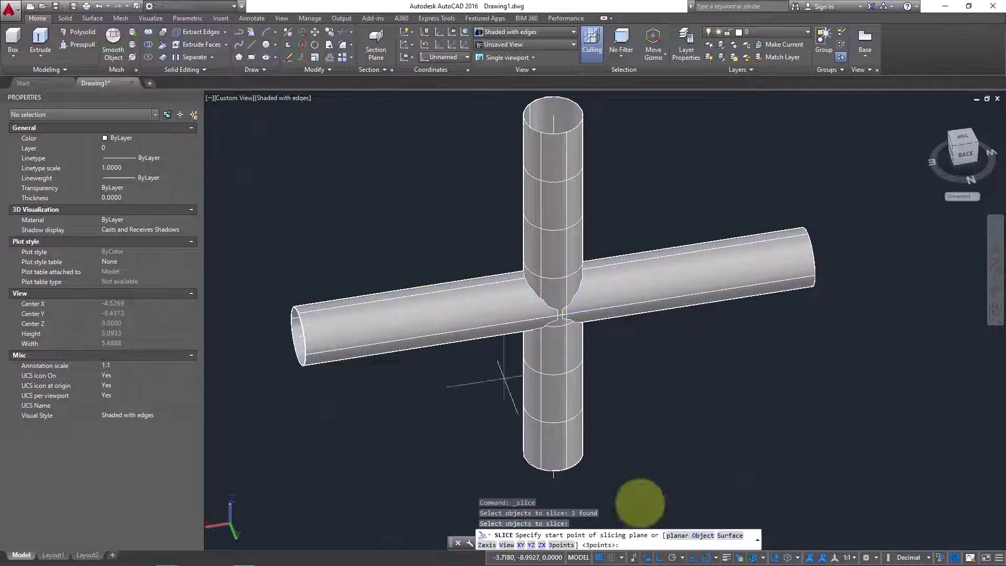
click(730, 535)
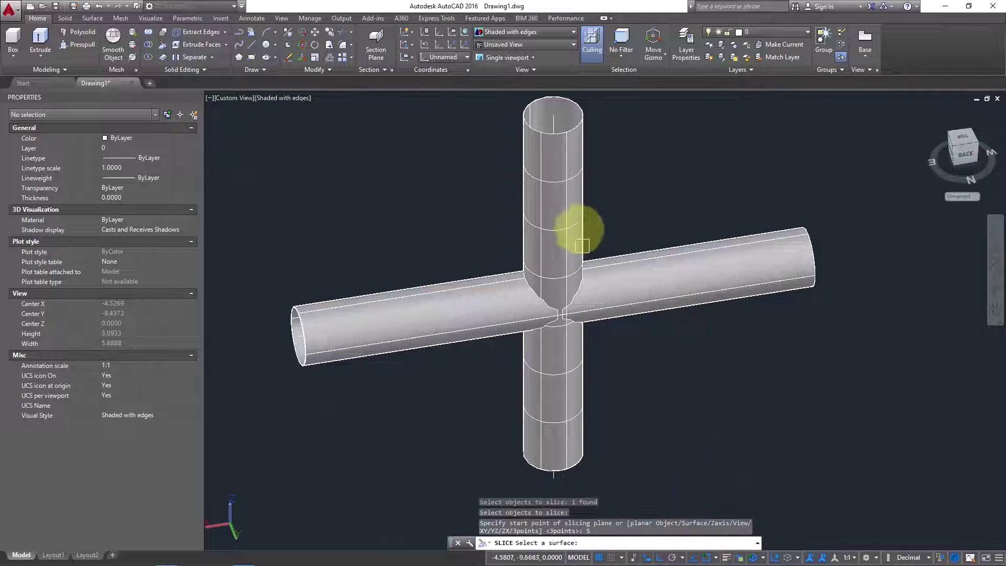
click(562, 197)
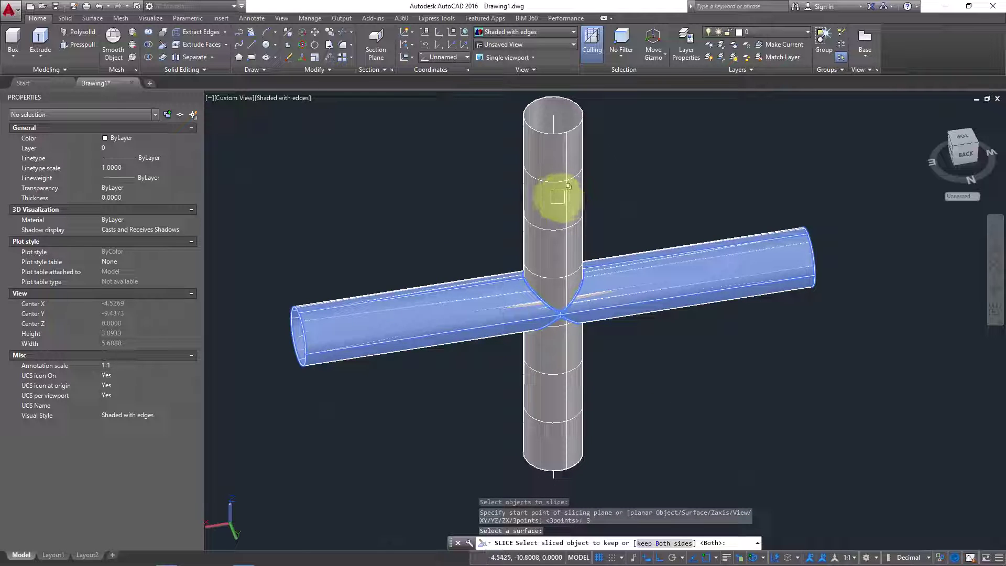
key(Return)
Step: Erase the vertical cutting surface and the cut-out core at the crossing
click(565, 190)
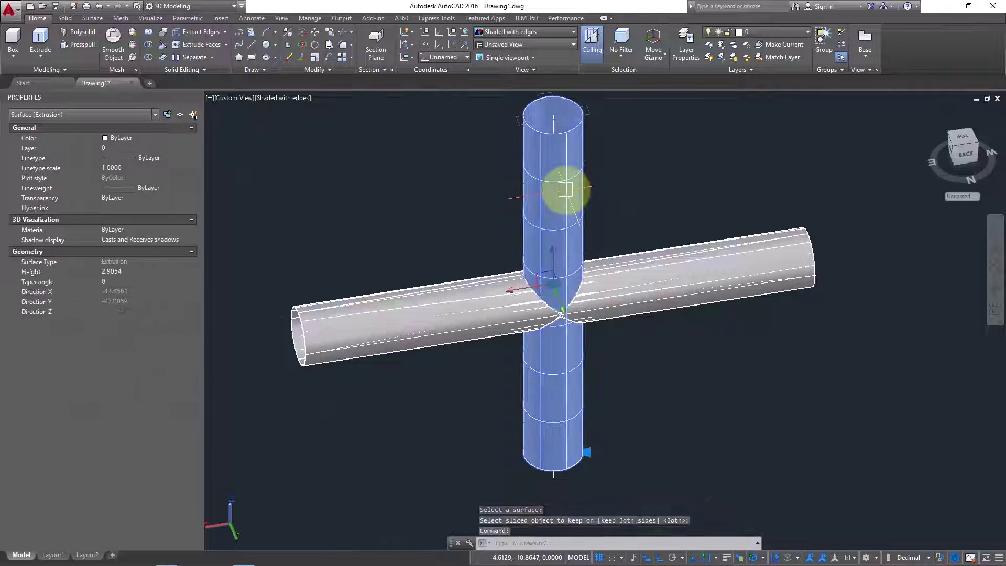
key(Delete)
click(555, 287)
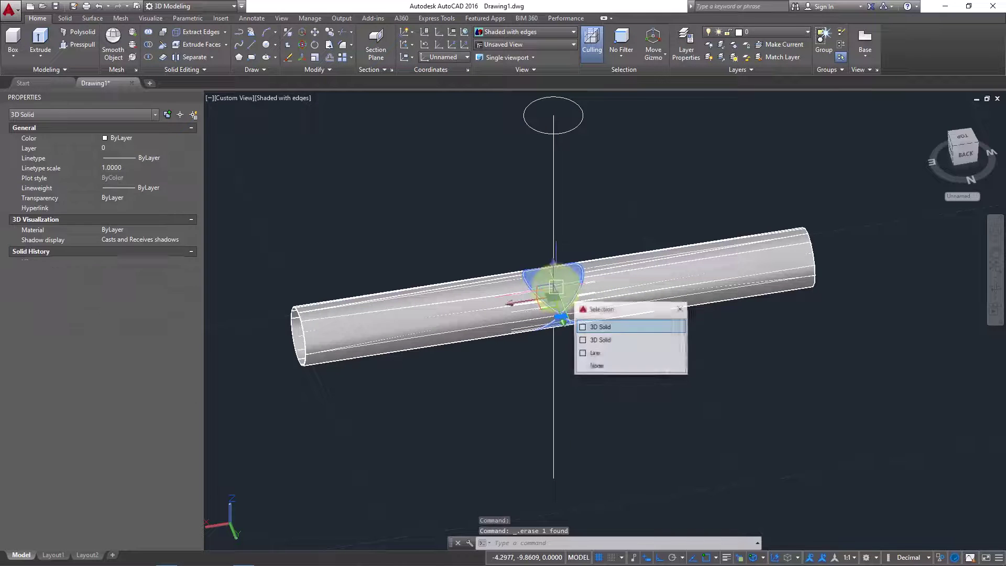
key(Delete)
click(595, 128)
Step: Erase the leftover circle and line, then end object isolation to restore the vertical pipe
click(508, 96)
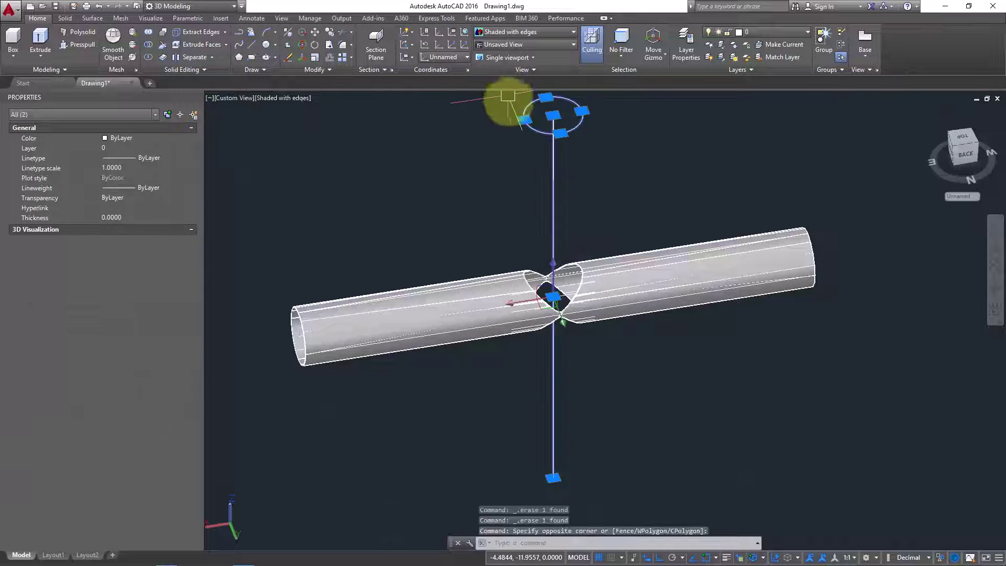
key(Delete)
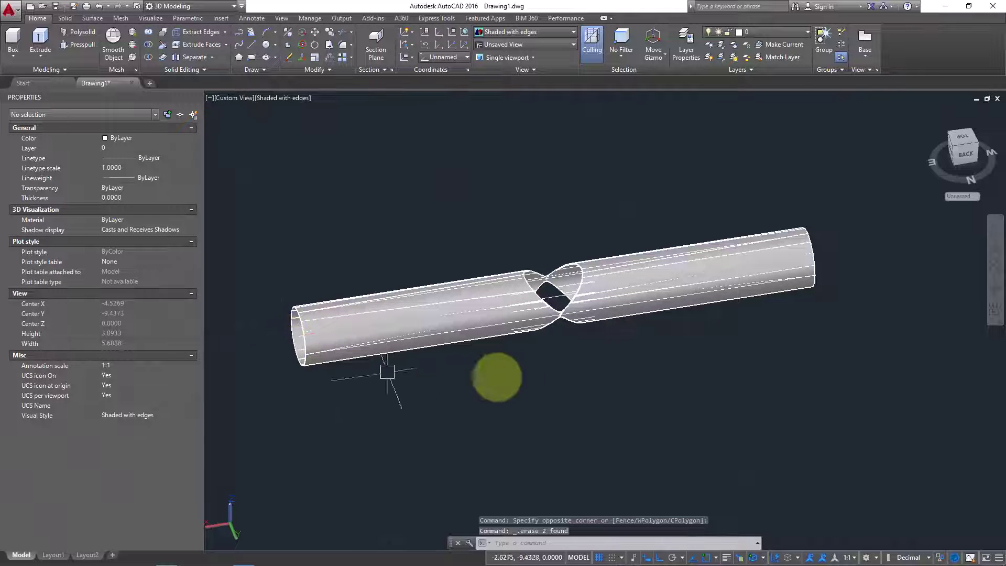
right_click(686, 365)
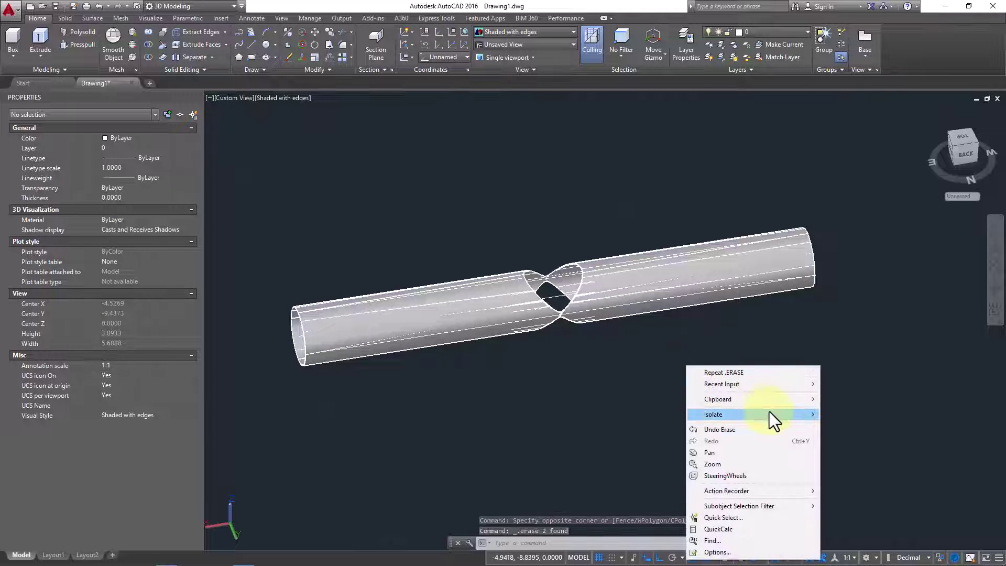
mouse_move(770, 411)
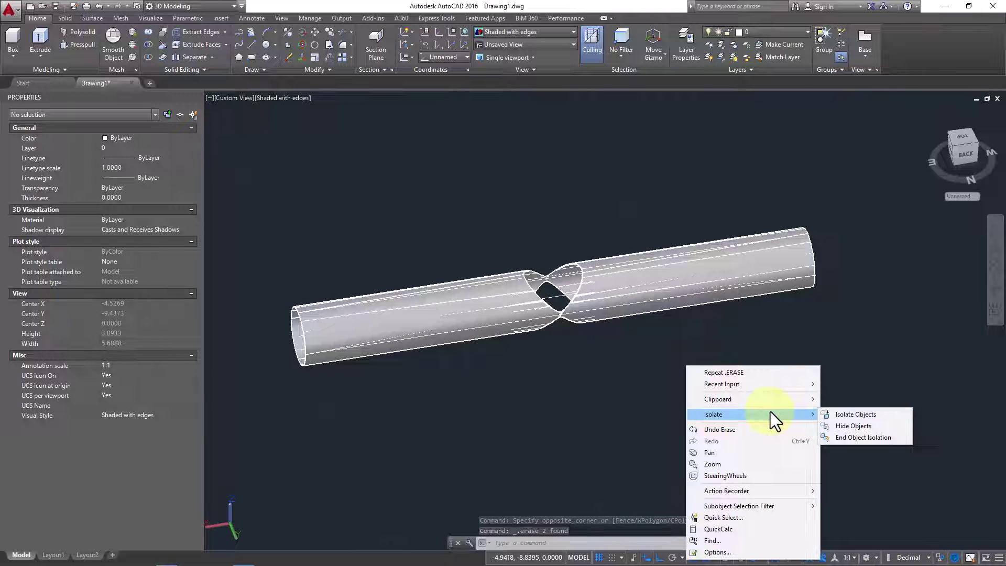
click(882, 437)
Step: Orbit, pan and zoom to view the crossing pipes from above, centred on screen
shift+middle_drag(610, 236, 629, 373)
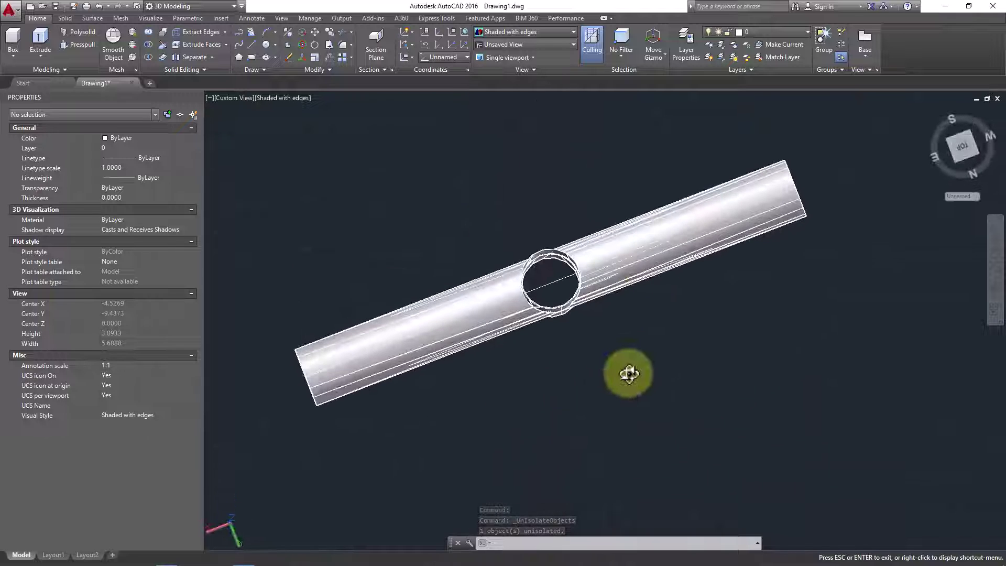
scroll(485, 354, down, 10)
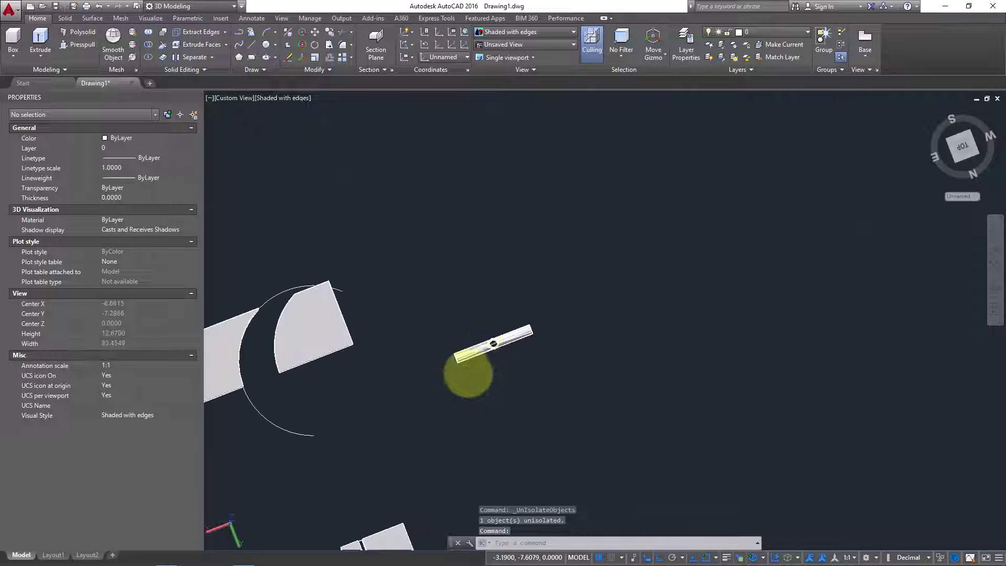
shift+middle_drag(467, 371, 501, 292)
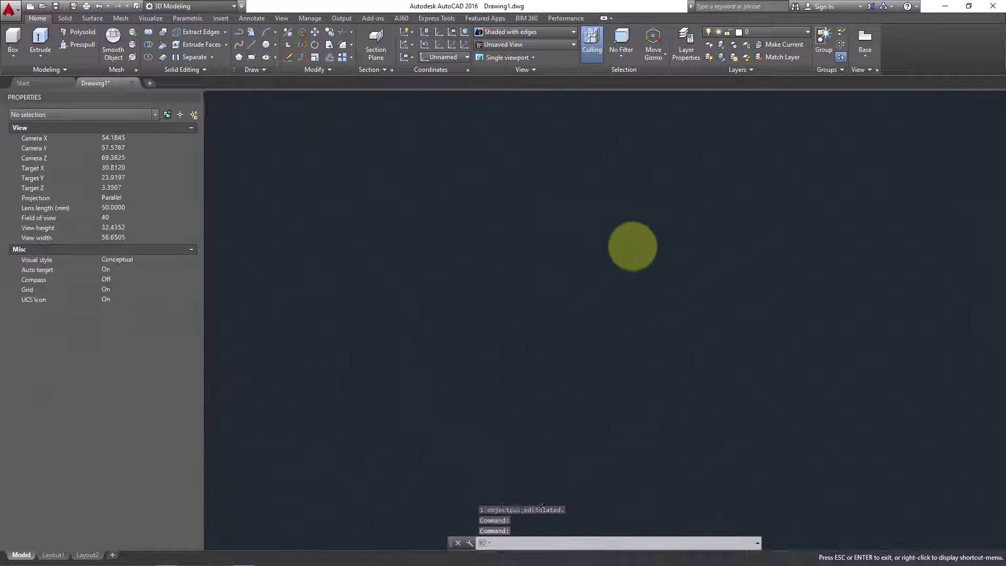
scroll(557, 306, up, 5)
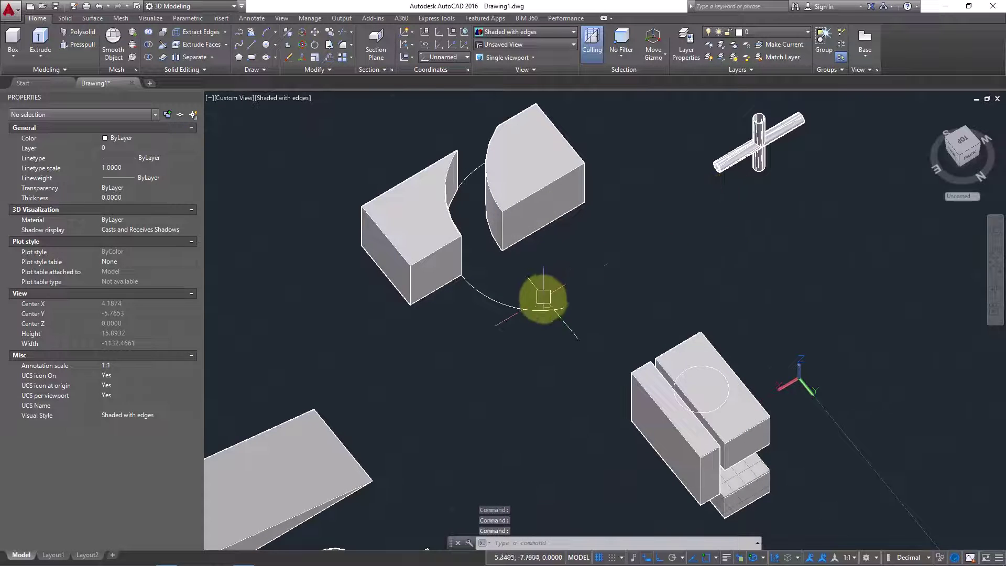
shift+middle_drag(541, 299, 554, 262)
middle_drag(527, 310, 579, 260)
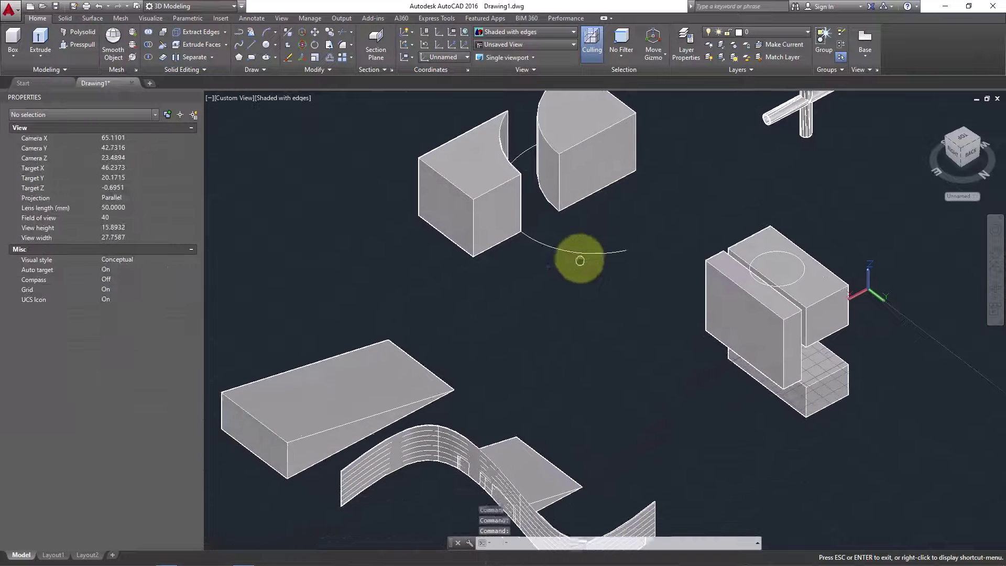
scroll(608, 291, down, 2)
scroll(570, 312, up, 2)
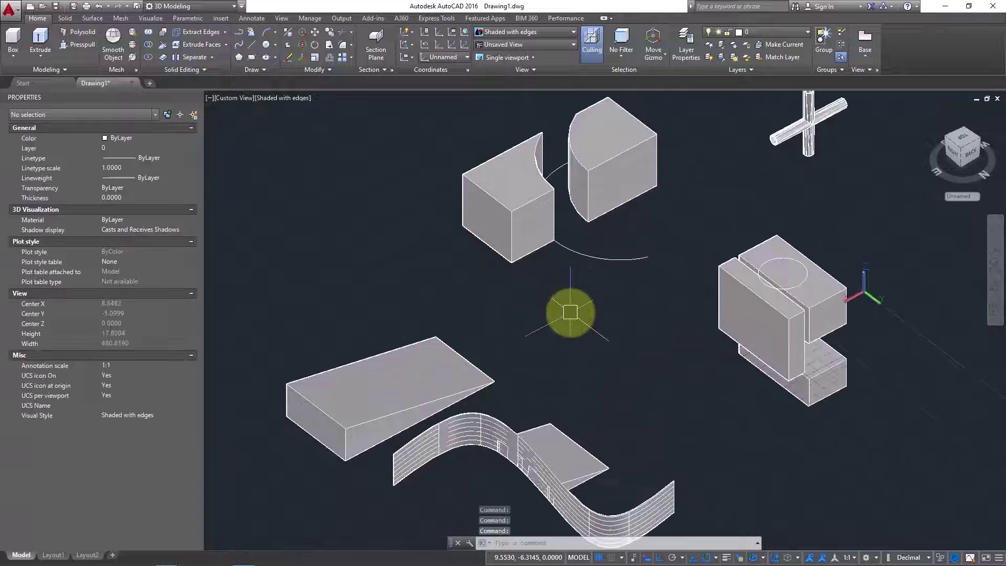